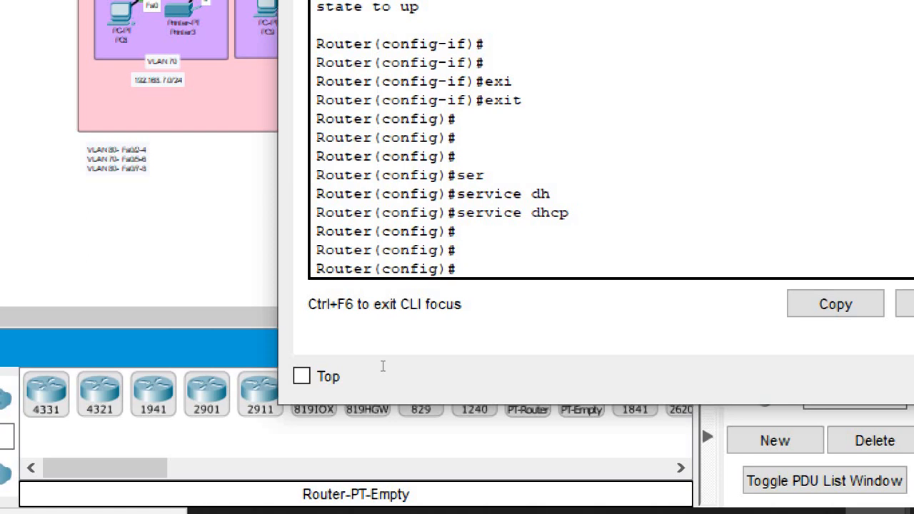
pyautogui.write('dh')
pyautogui.press('Tab')
pyautogui.press('Return')
pyautogui.press('Return')
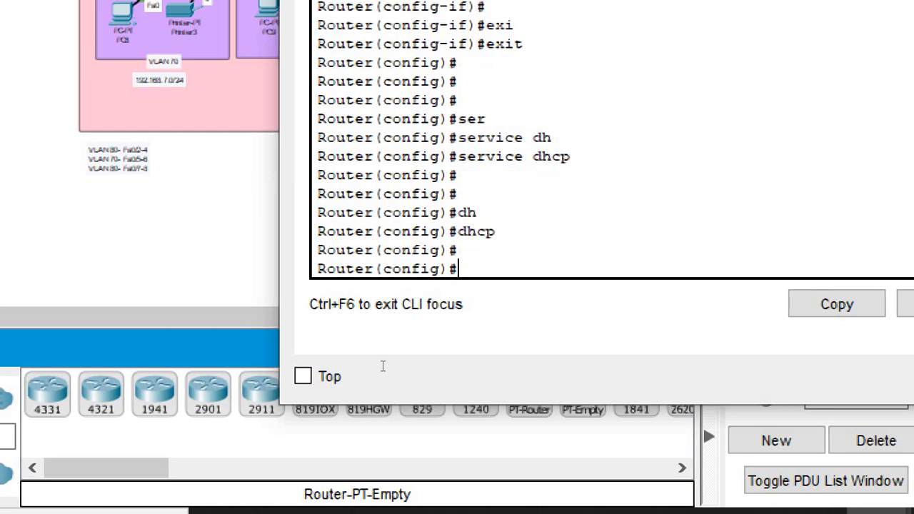
# Create a DHCP pool named vlan80 on the router from global configuration mode.
pyautogui.write('ip dh')
pyautogui.press('Tab')
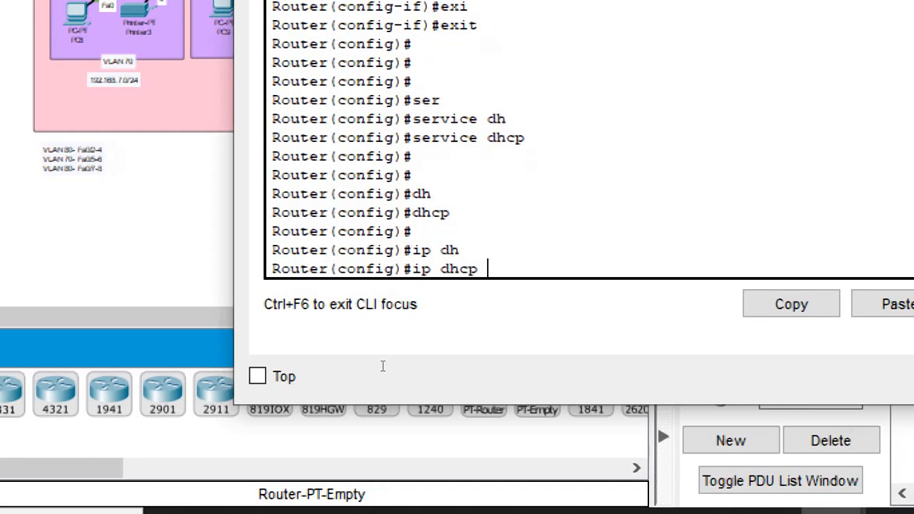
pyautogui.write('po')
pyautogui.press('Tab')
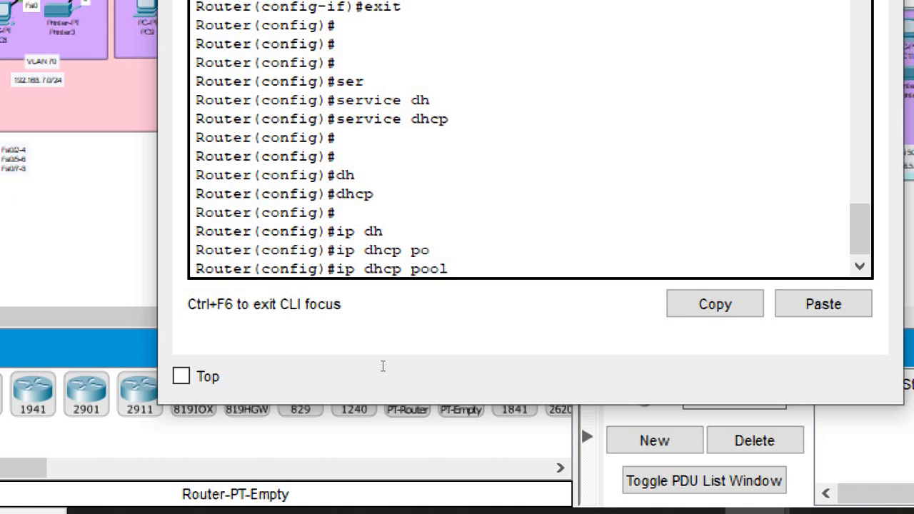
pyautogui.write('v')
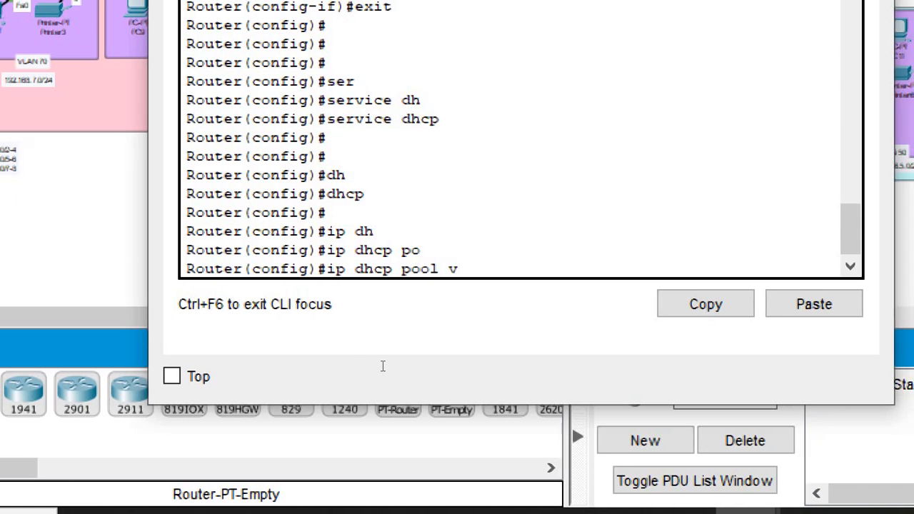
pyautogui.write('la')
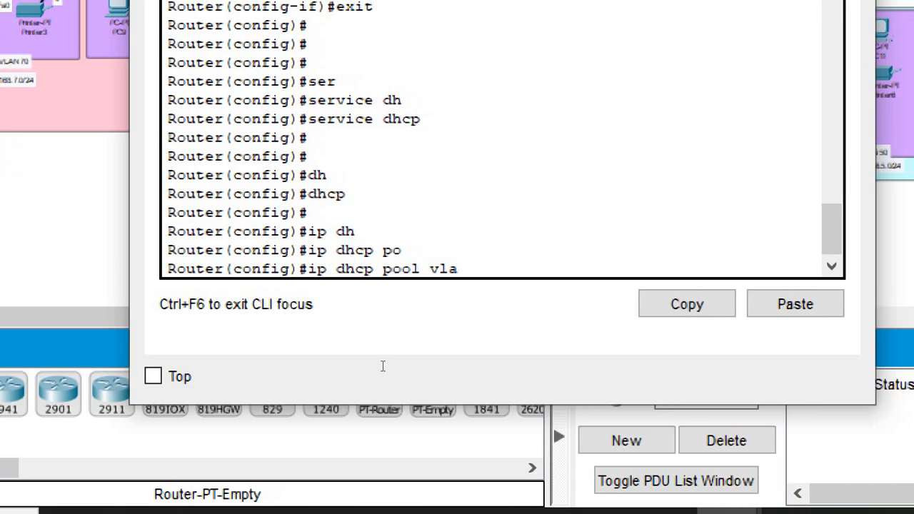
pyautogui.write('n8')
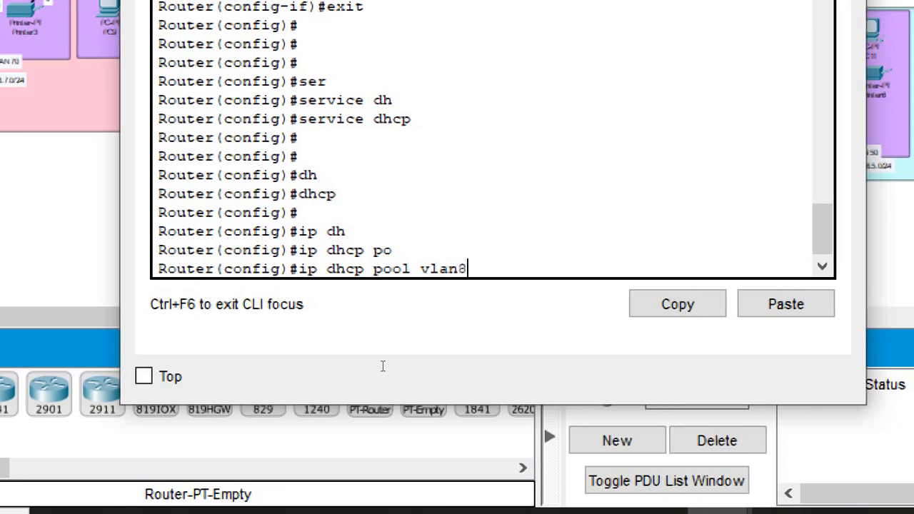
pyautogui.write('0')
pyautogui.press('Return')
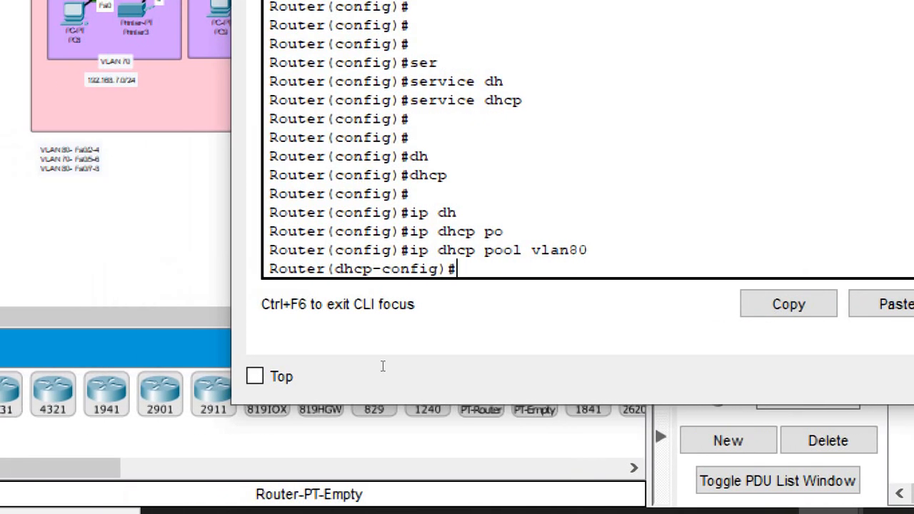
# Assign network 192.168.8.0 with mask 255.255.255.0 to the vlan80 DHCP pool.
pyautogui.write('i')
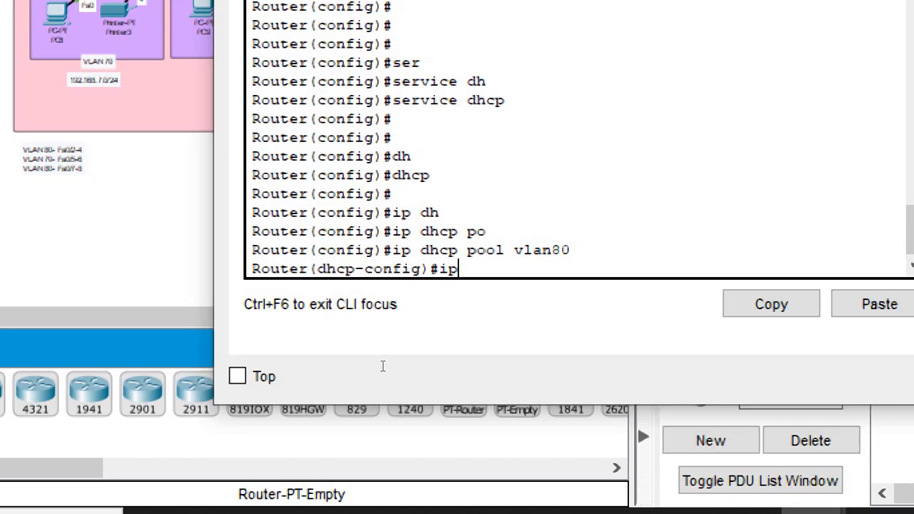
pyautogui.press('BackSpace')
pyautogui.write('net')
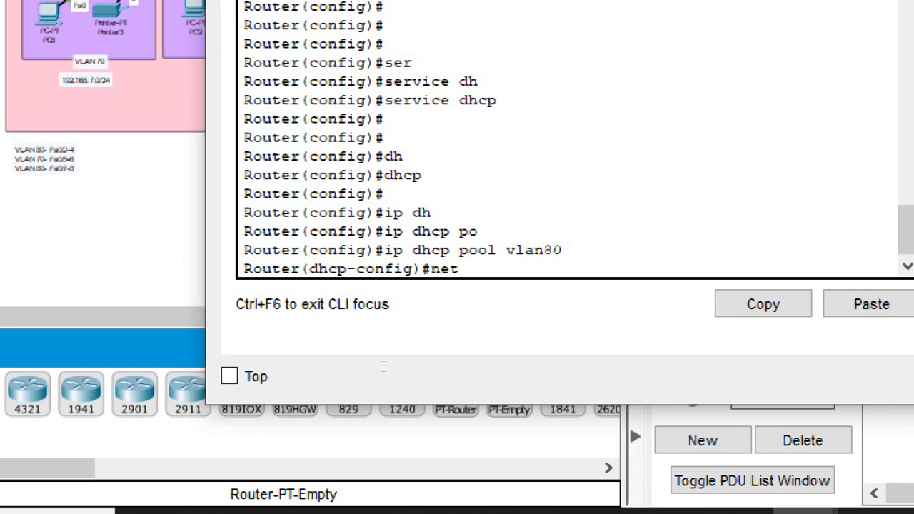
pyautogui.press('Tab')
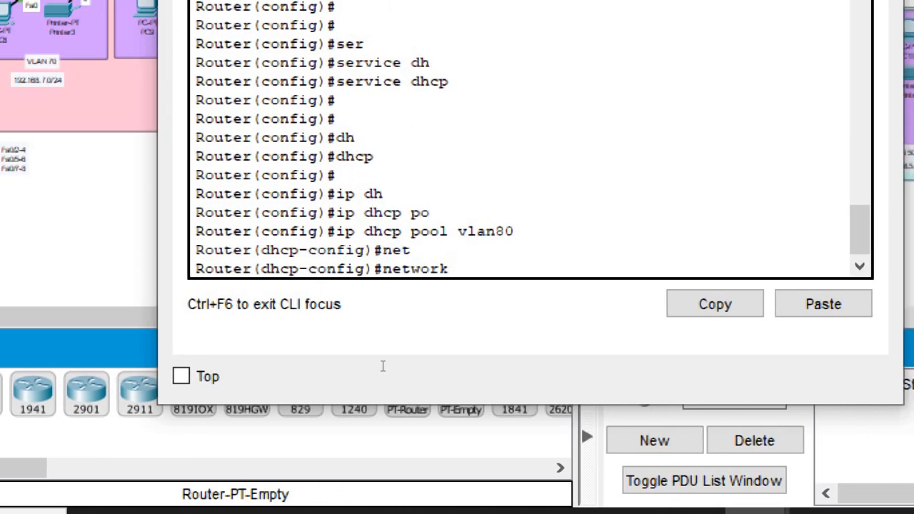
pyautogui.write('192.1')
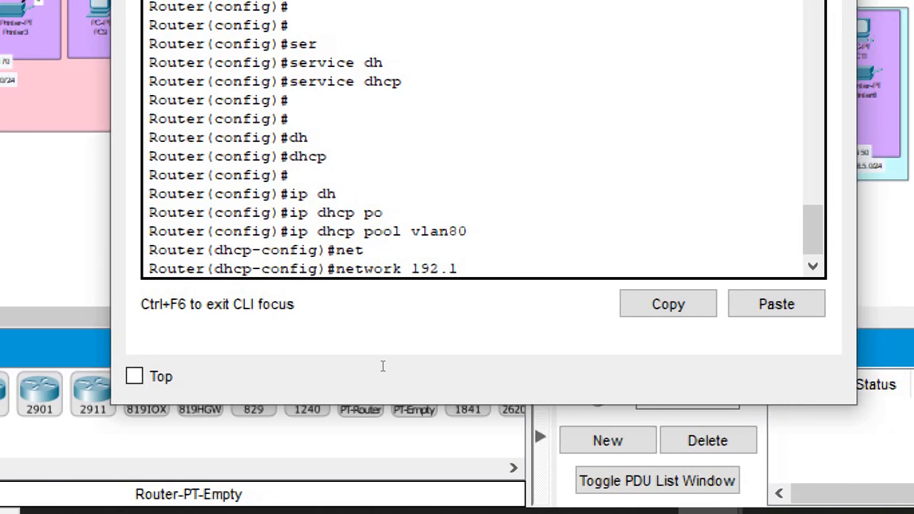
pyautogui.write('8')
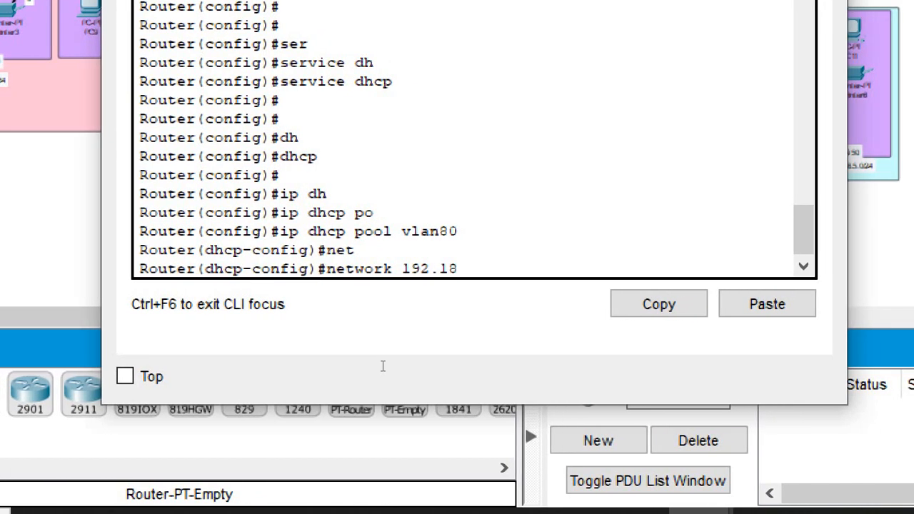
pyautogui.press('BackSpace')
pyautogui.write('68.')
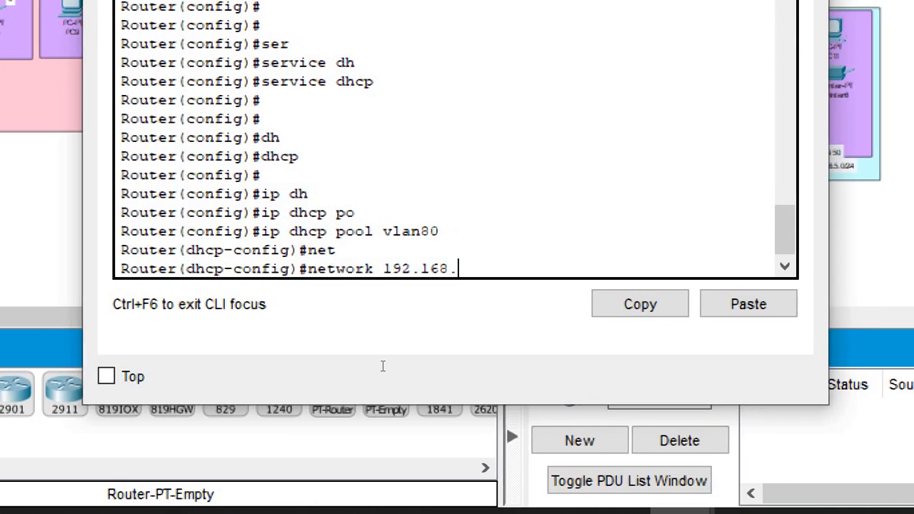
pyautogui.write('8.0 ')
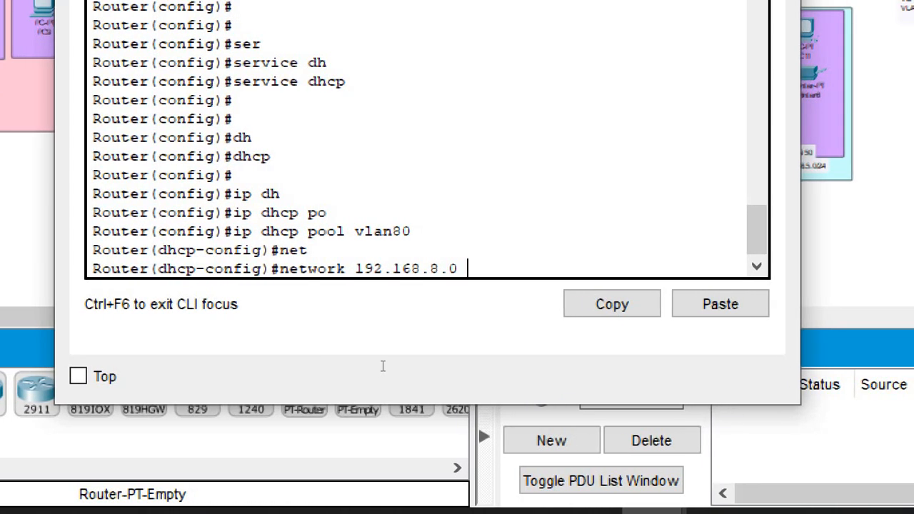
pyautogui.write('255.')
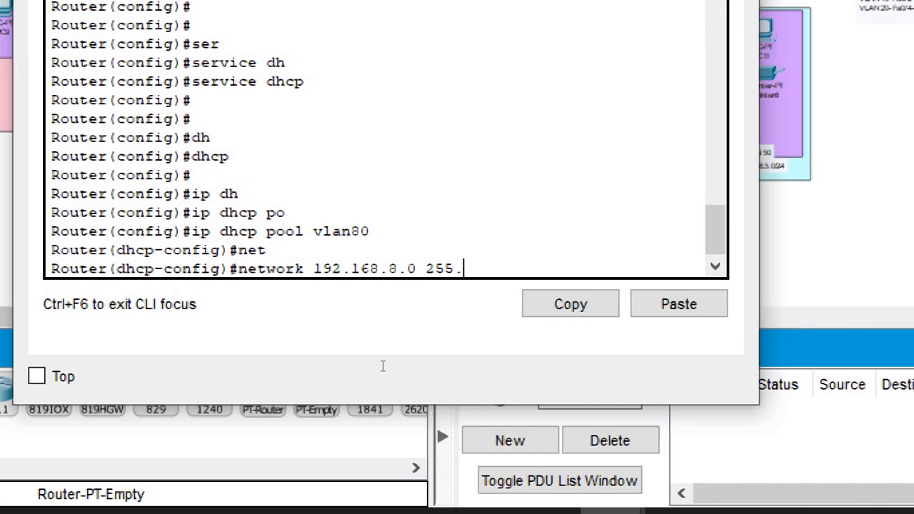
pyautogui.write('255.25')
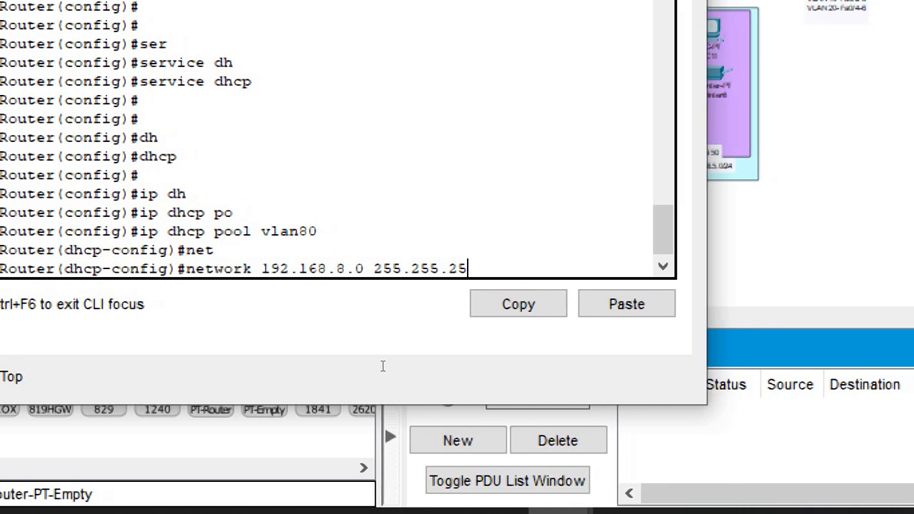
pyautogui.write('5.0')
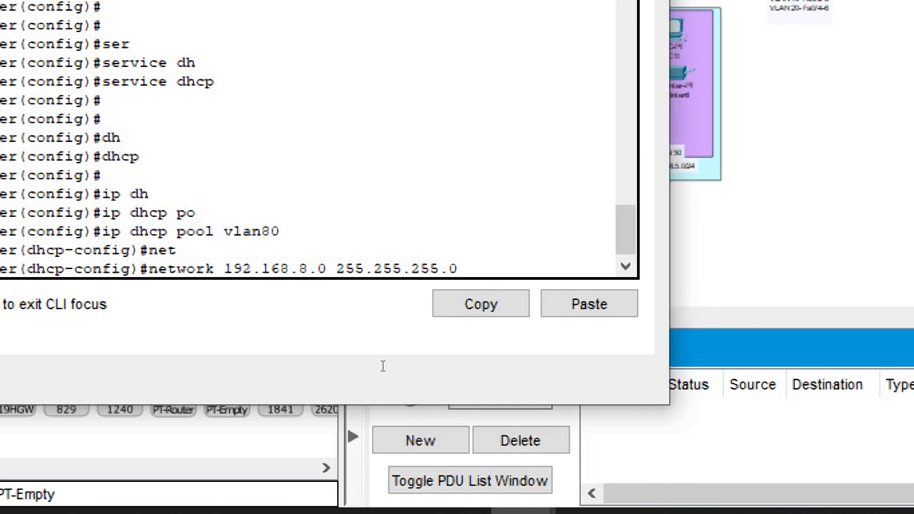
pyautogui.press('Return')
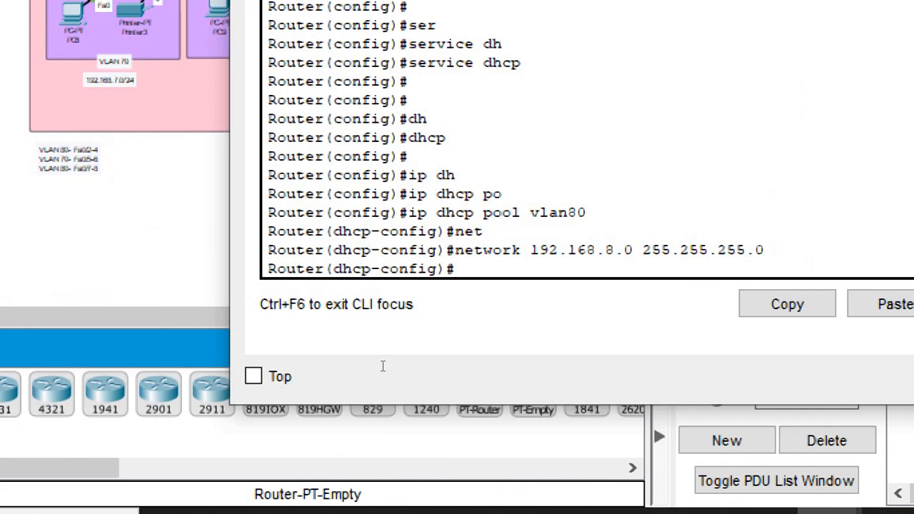
# Set the vlan80 pool's default router to 192.168.8.1.
pyautogui.write('d')
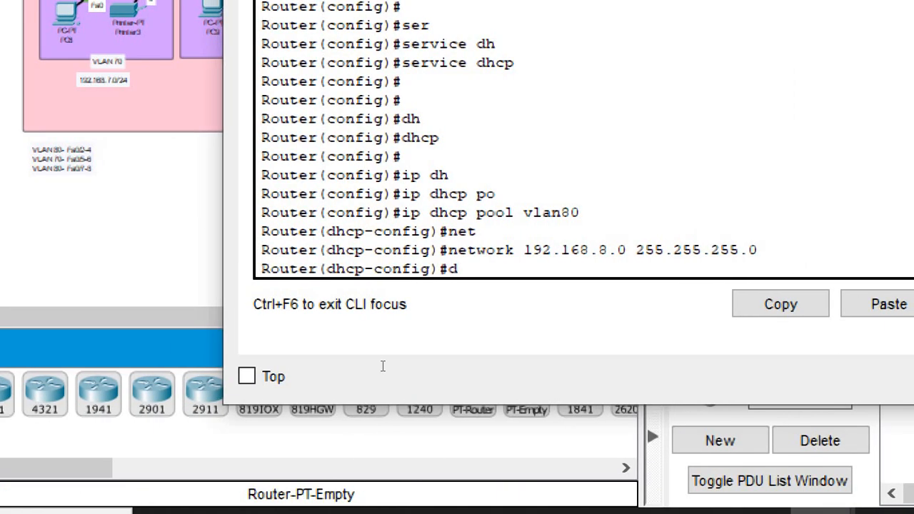
pyautogui.write('e')
pyautogui.press('Tab')
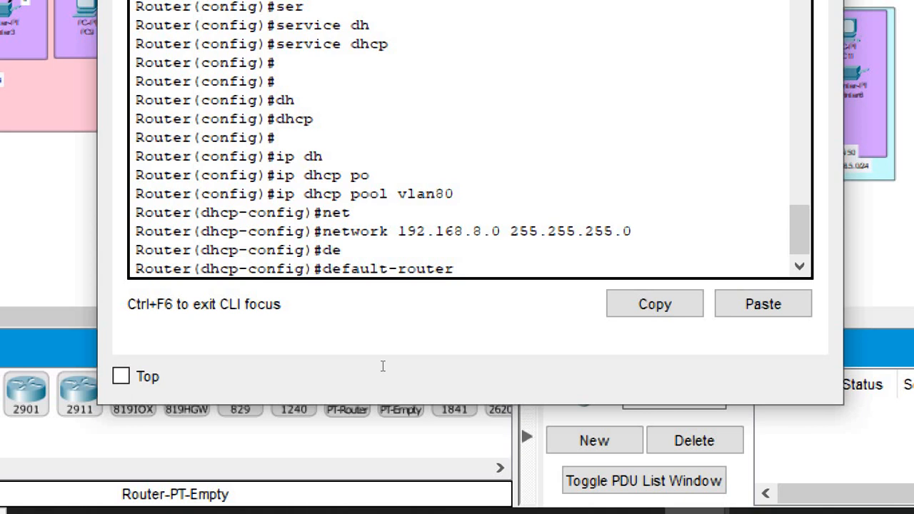
pyautogui.write('192.168')
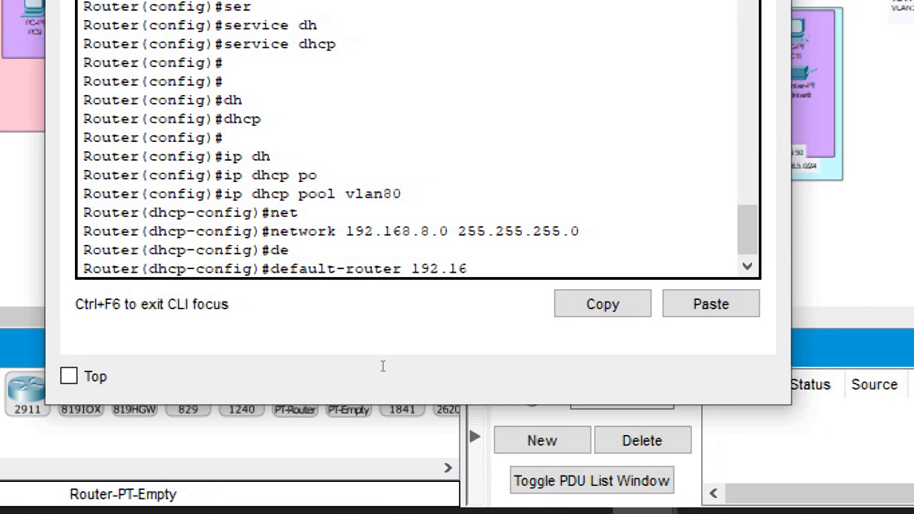
pyautogui.write('.8.1')
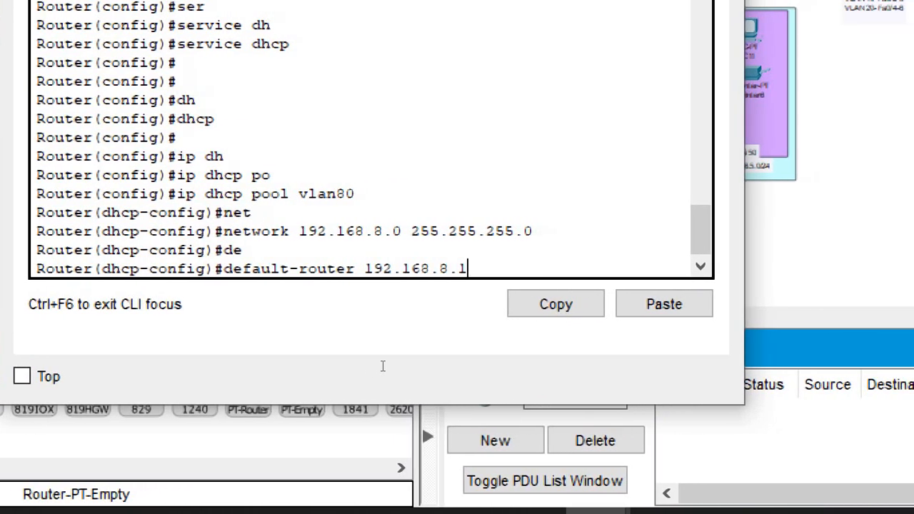
pyautogui.press('Return')
pyautogui.press('Return')
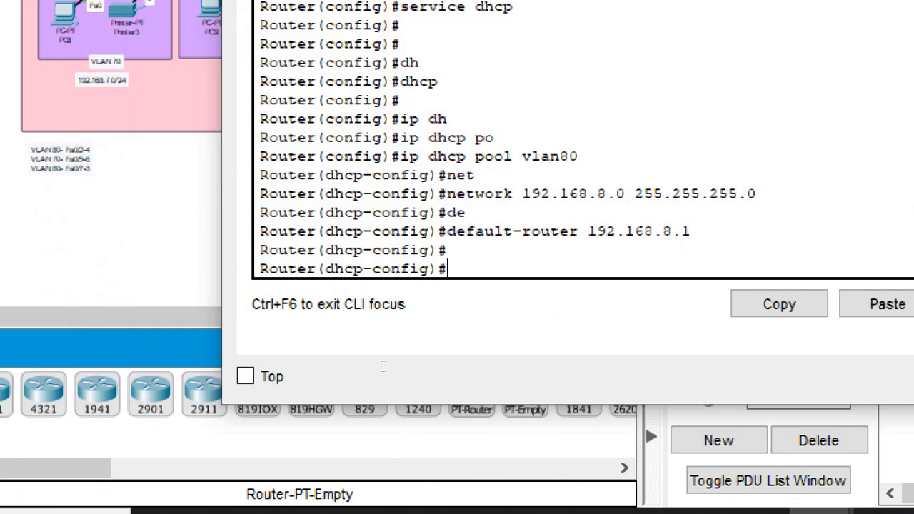
# Set the vlan80 pool's DNS server to 8.8.8.8.
pyautogui.write('dns')
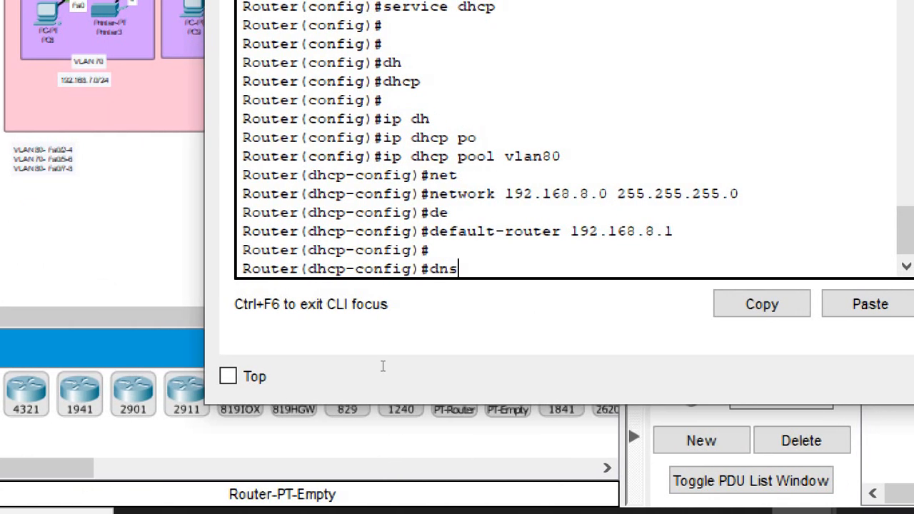
pyautogui.press('Tab')
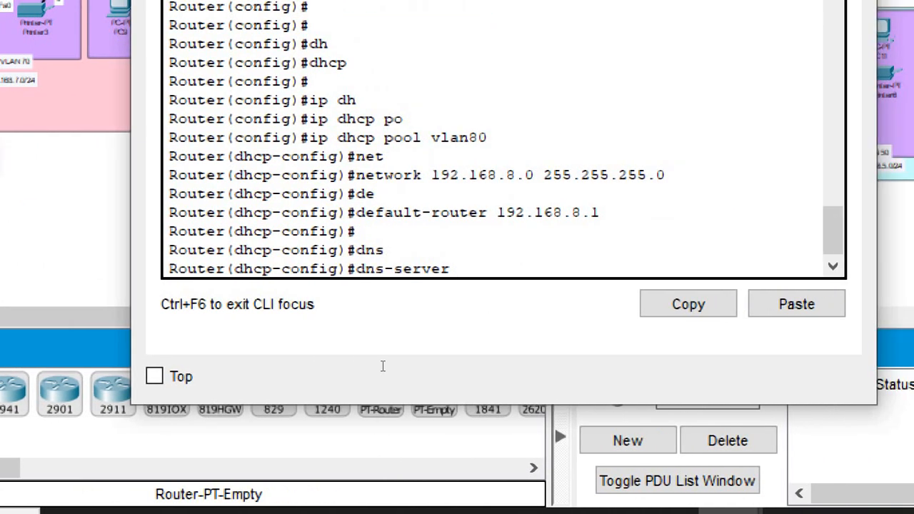
pyautogui.write('8.8.8.')
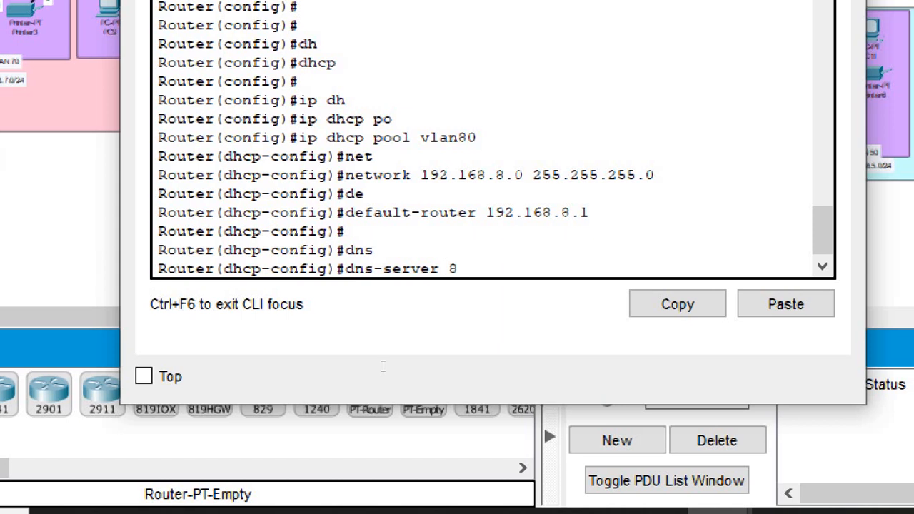
pyautogui.write('8')
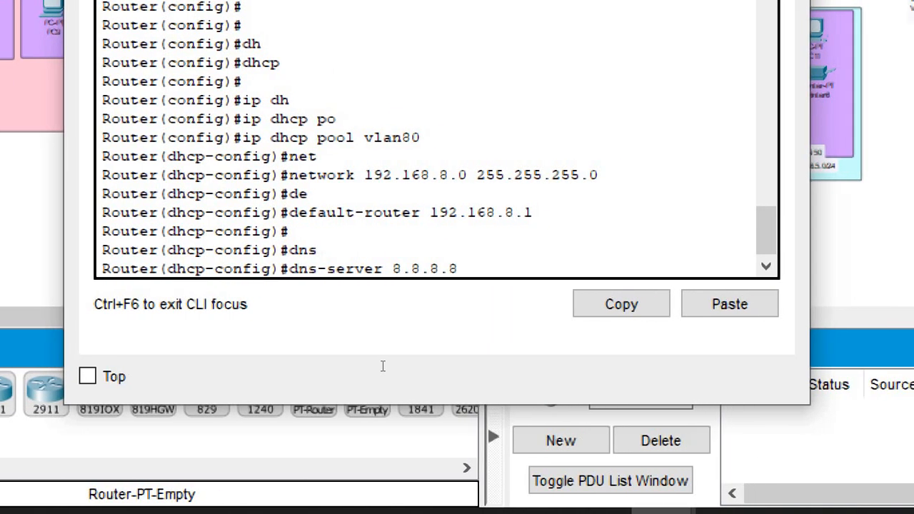
pyautogui.press('Return')
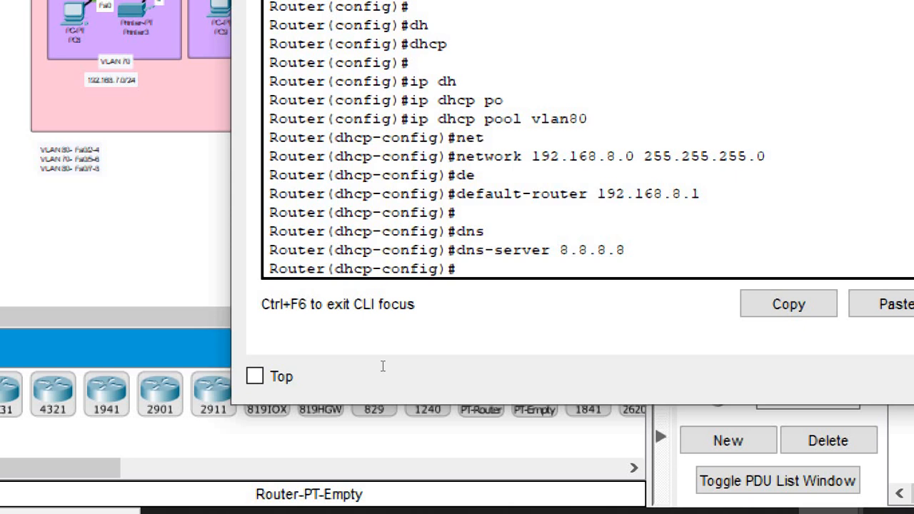
pyautogui.press('Return')
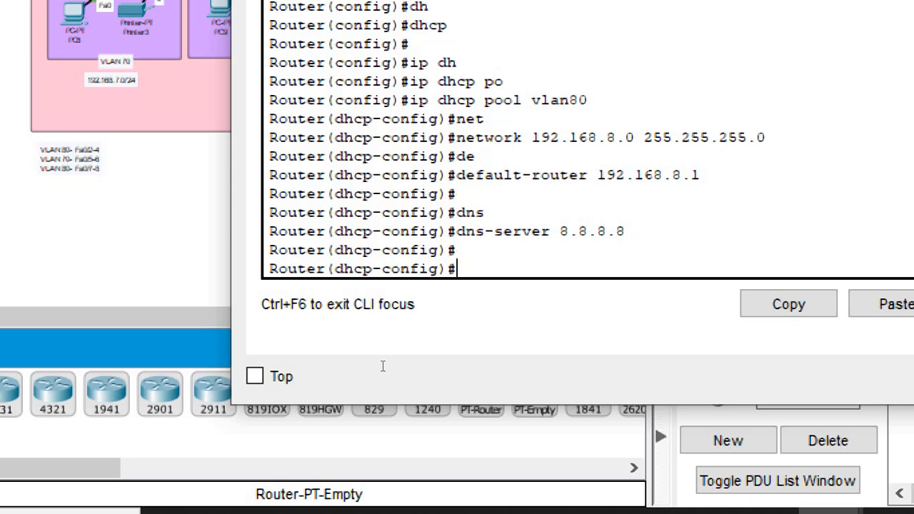
# Create a DHCP pool named vlan70 by reusing and editing the earlier ip dhcp pool command.
pyautogui.press('Up')
pyautogui.press('Up')
pyautogui.press('Up')
pyautogui.press('Up')
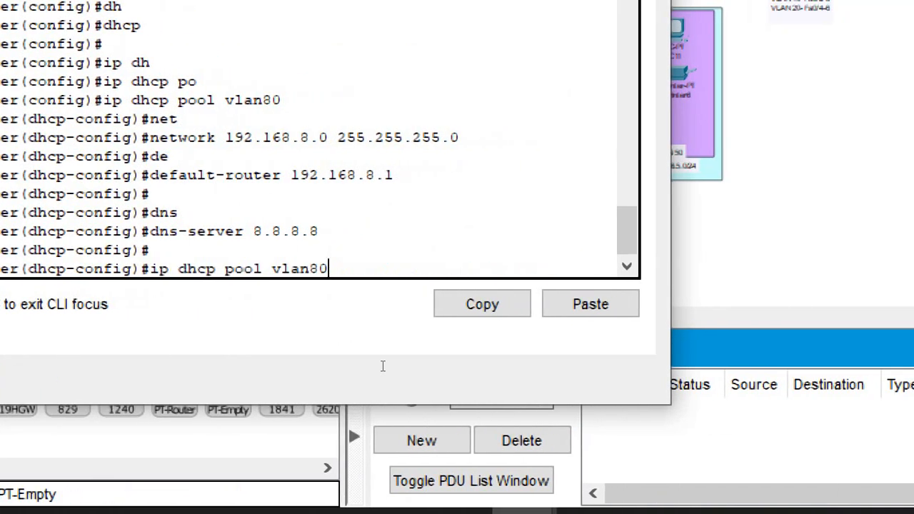
pyautogui.press('BackSpace')
pyautogui.press('BackSpace')
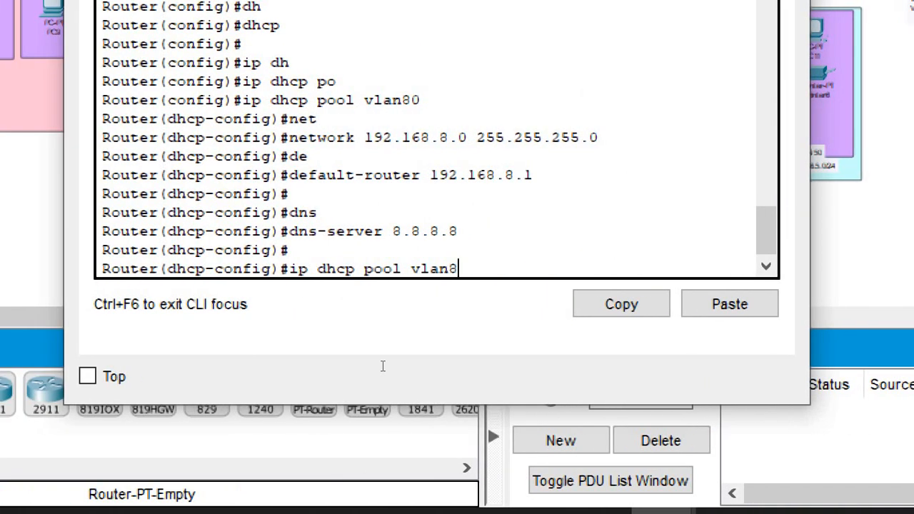
pyautogui.write('70')
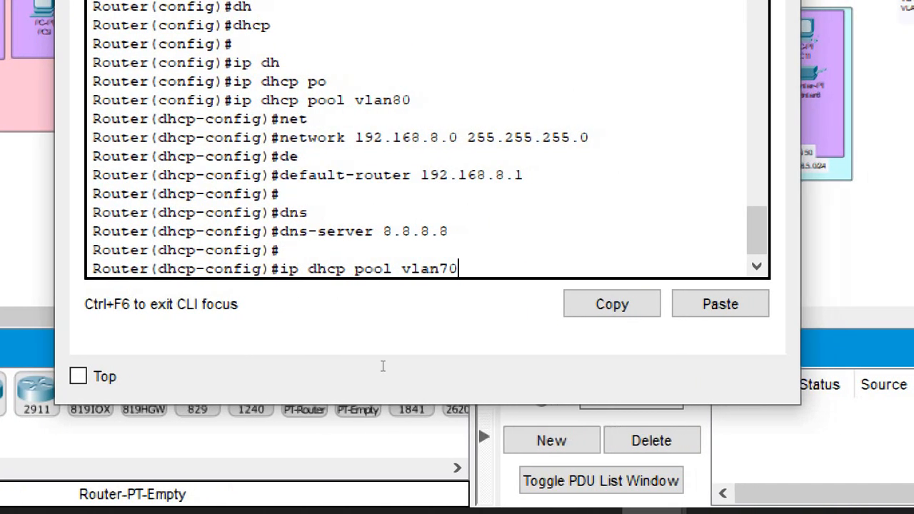
pyautogui.press('Return')
# Assign network 192.168.7.0 with mask 255.255.255.0 to the vlan70 DHCP pool.
pyautogui.press('Up')
pyautogui.press('Up')
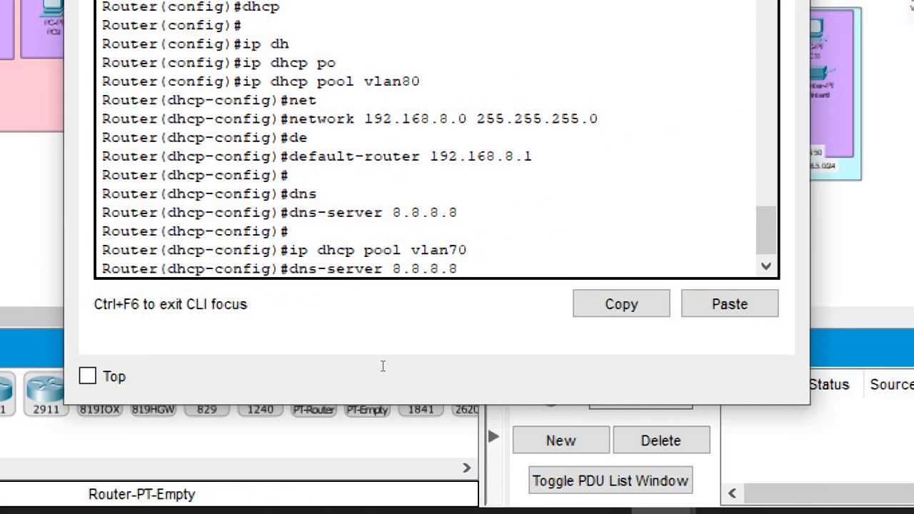
pyautogui.press('Up')
pyautogui.press('Up')
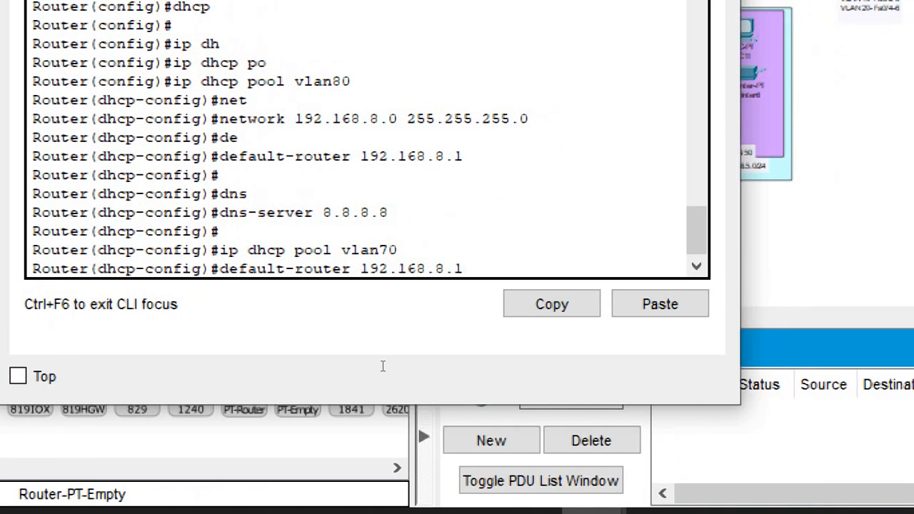
pyautogui.press('Up')
pyautogui.press('Left')
pyautogui.press('Left')
pyautogui.press('Left')
pyautogui.press('Left')
pyautogui.press('Left')
pyautogui.press('Left')
pyautogui.press('Left')
pyautogui.press('Left')
pyautogui.press('Left')
pyautogui.press('Left')
pyautogui.press('Left')
pyautogui.press('Left')
pyautogui.press('Left')
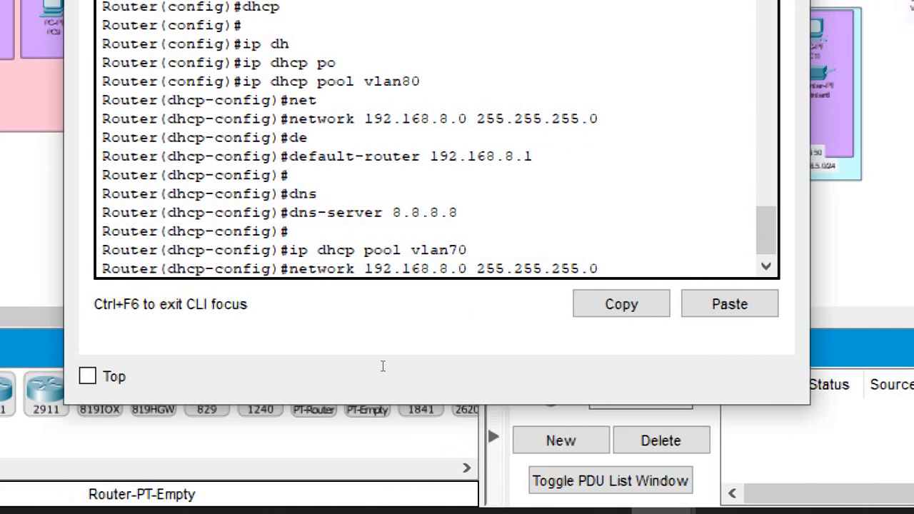
pyautogui.press('BackSpace')
pyautogui.write('7')
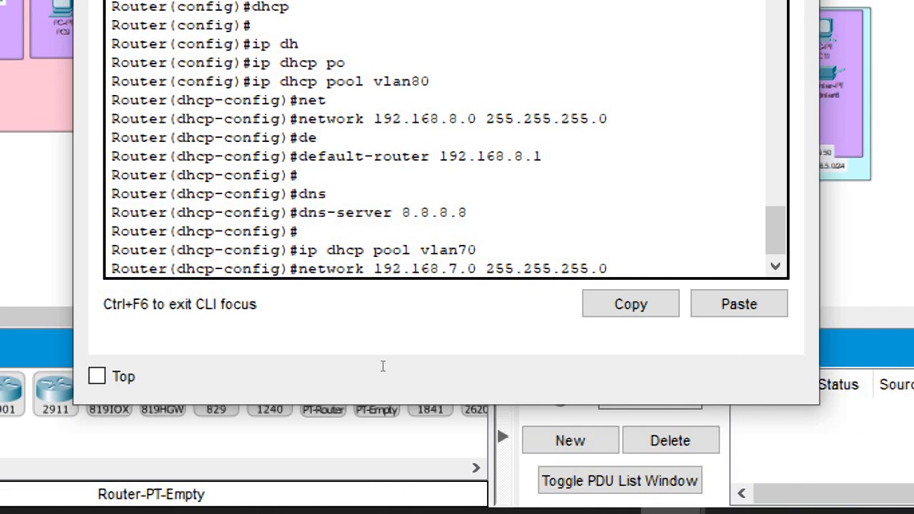
pyautogui.press('Return')
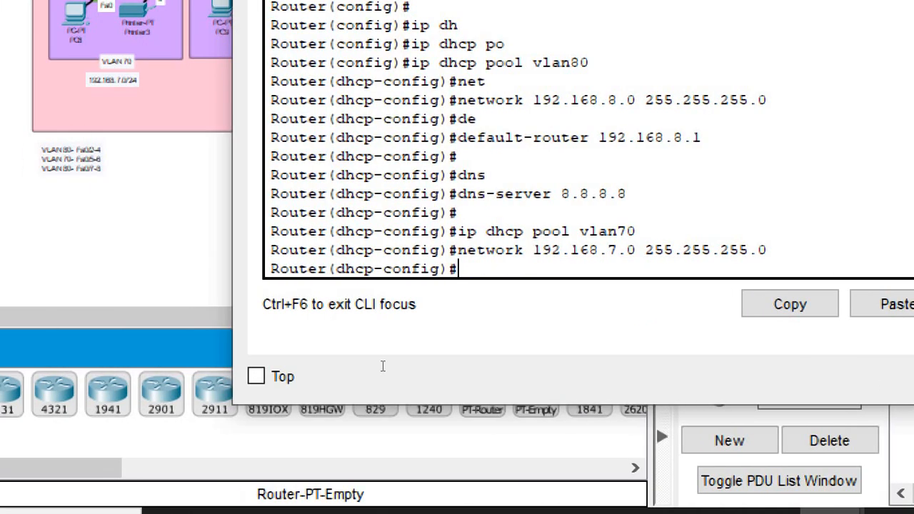
# Set the vlan70 pool's default router to 192.168.7.1.
pyautogui.write('de')
pyautogui.press('Tab')
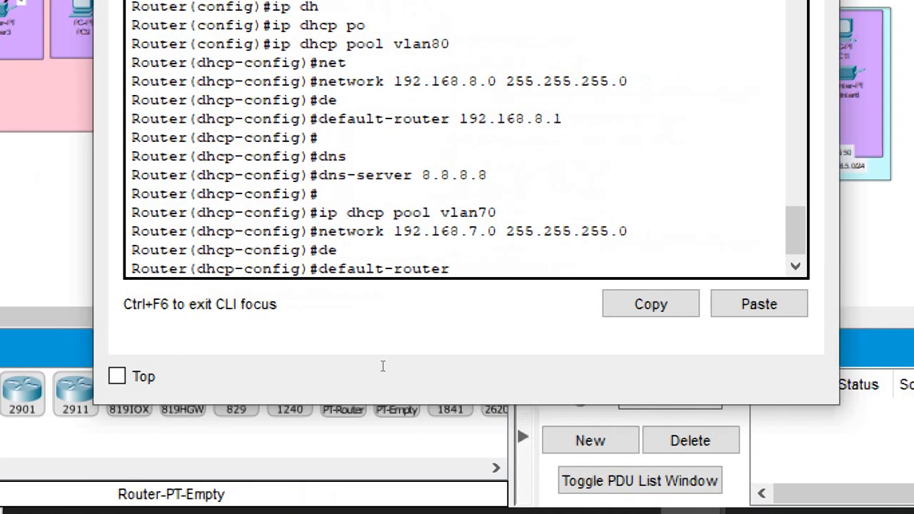
pyautogui.write('192.1')
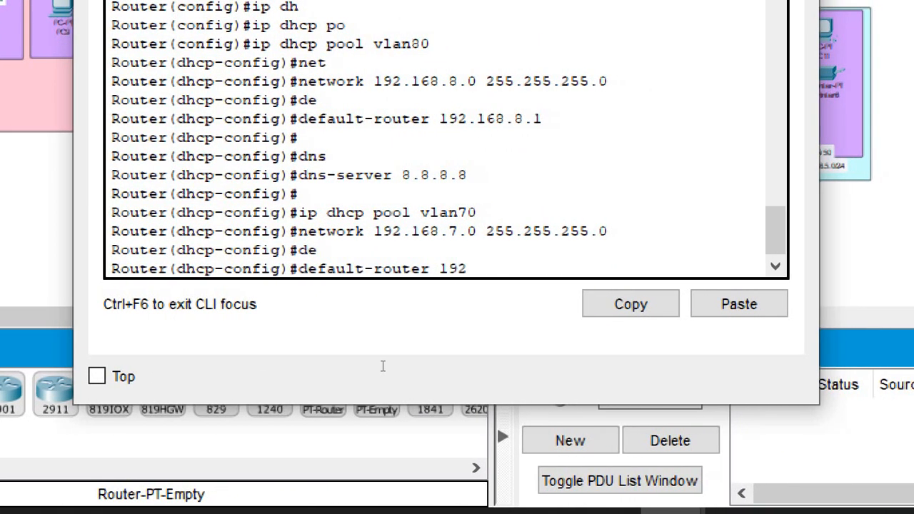
pyautogui.write('68.7.')
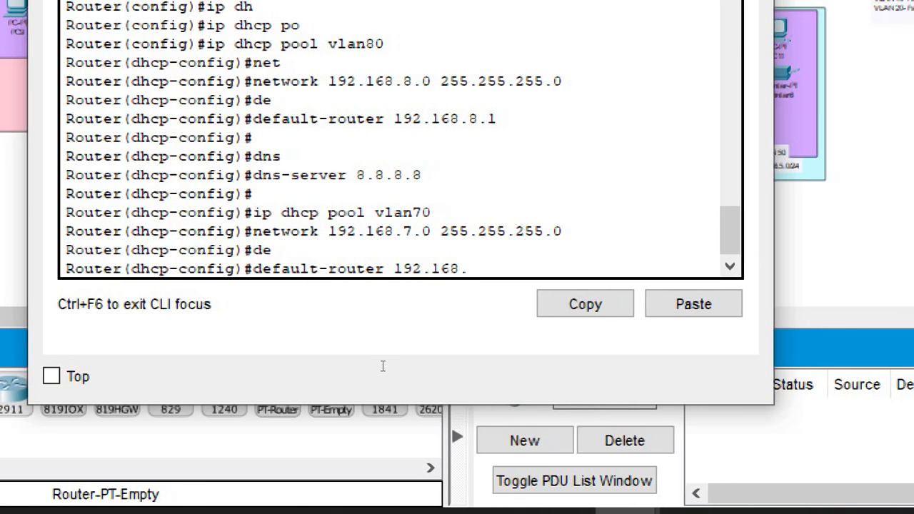
pyautogui.write('1')
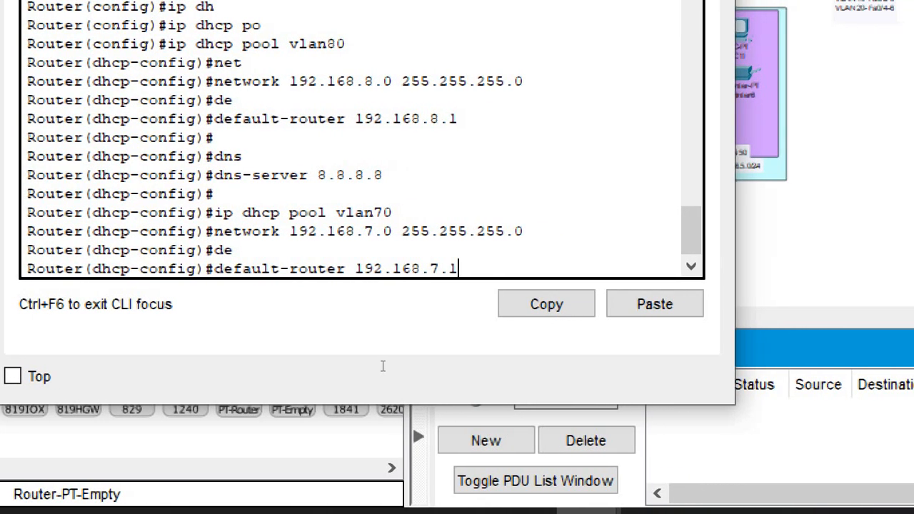
pyautogui.press('Return')
# Set the vlan70 pool's DNS server to 8.8.8.8.
pyautogui.write('dhcp-config)#d')
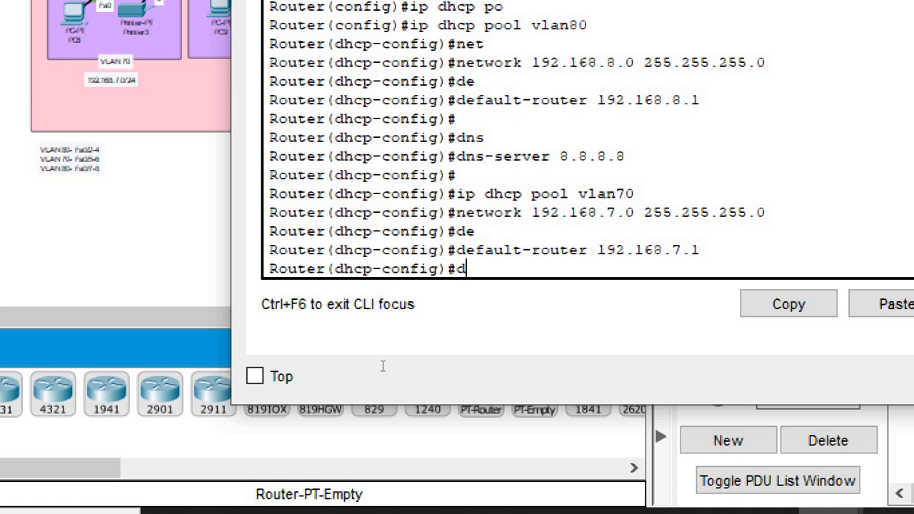
pyautogui.write('ns')
pyautogui.press('Tab')
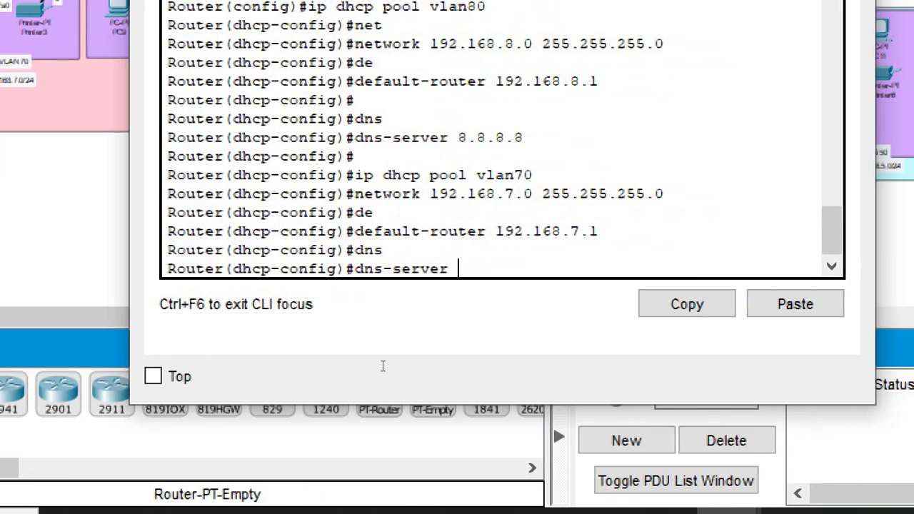
pyautogui.write('8.8.8.8')
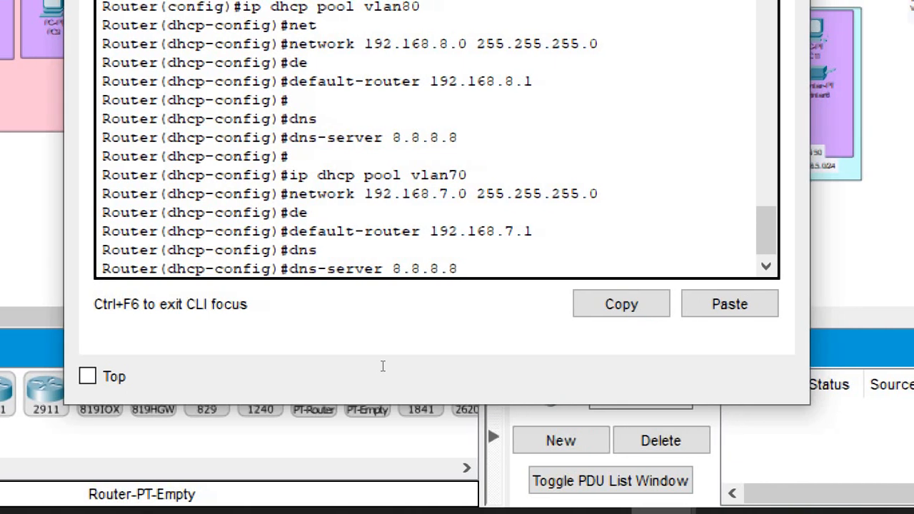
pyautogui.press('Return')
pyautogui.press('Return')
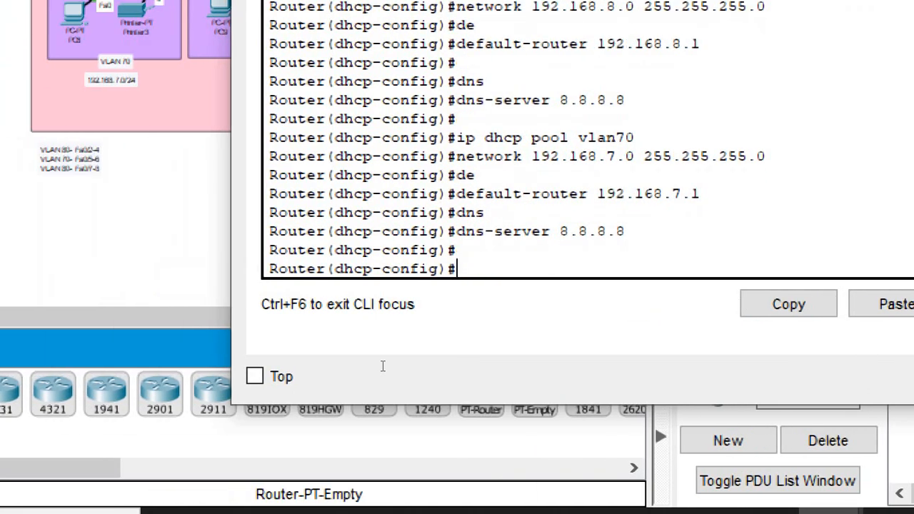
# Create a DHCP pool named vlan60 by recalling and editing the ip dhcp pool vlan70 command.
pyautogui.press('Up')
pyautogui.press('Up')
pyautogui.press('Up')
pyautogui.press('Up')
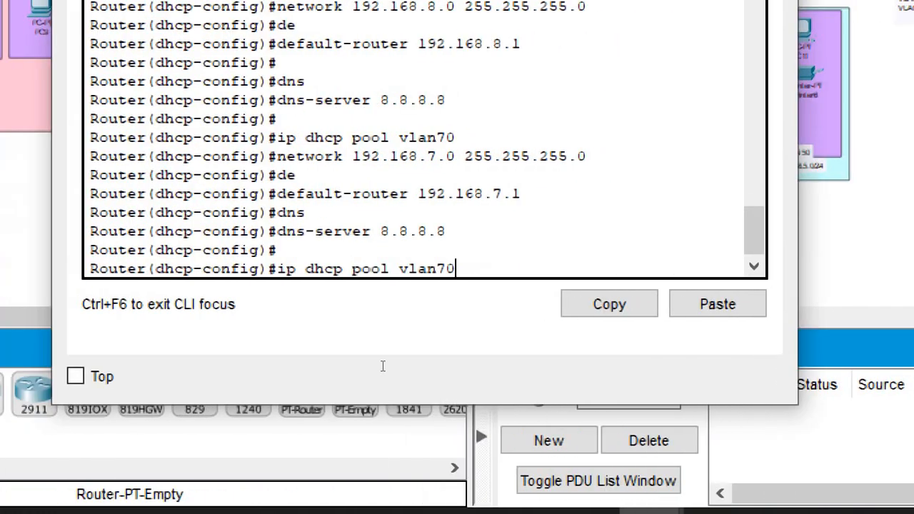
pyautogui.press('BackSpace')
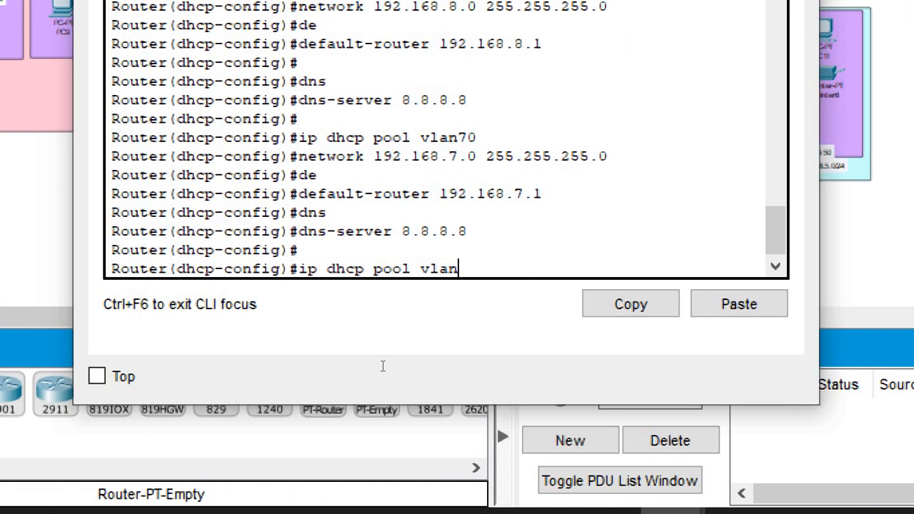
pyautogui.write('60')
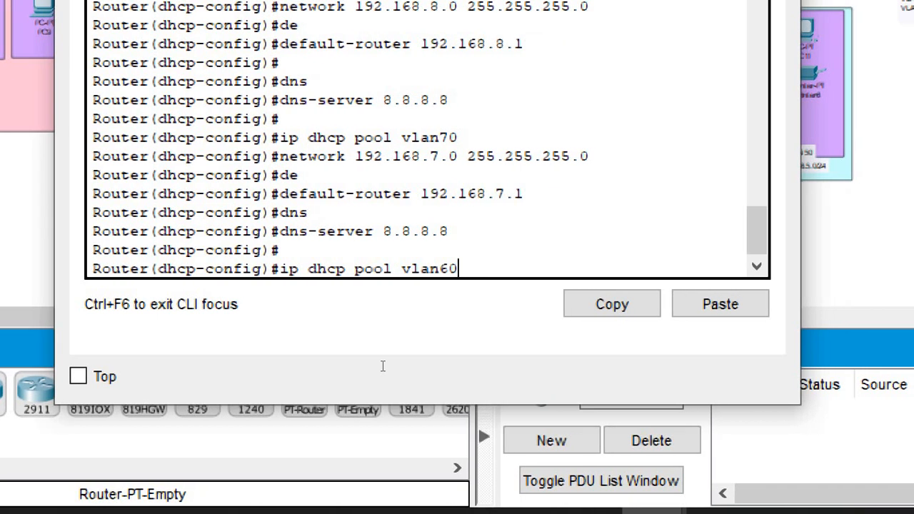
pyautogui.press('Return')
# Assign network 192.168.6.0 with mask 255.255.255.0 to the vlan60 DHCP pool.
pyautogui.press('Up')
pyautogui.press('Up')
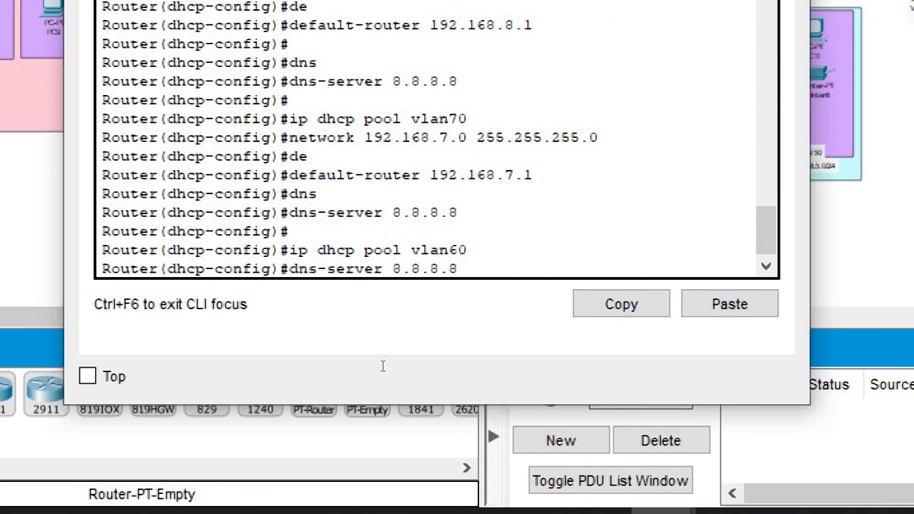
pyautogui.press('Up')
pyautogui.press('Up')
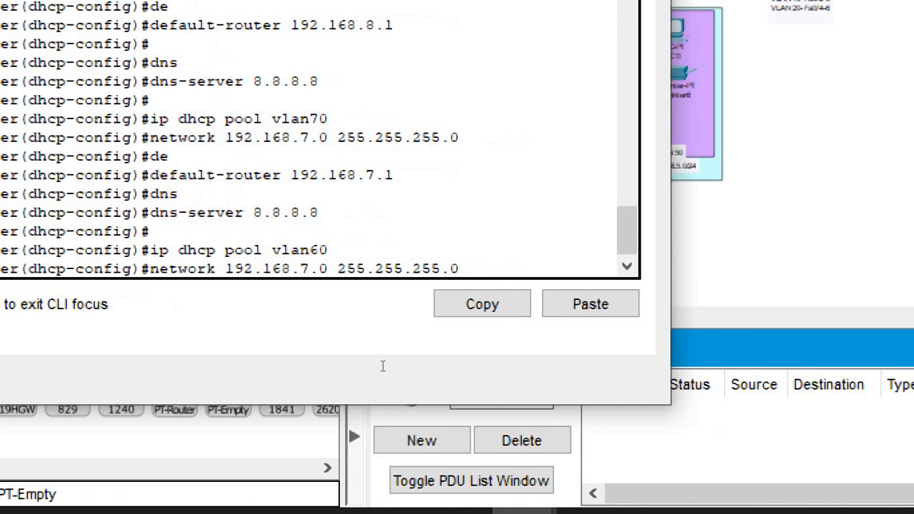
pyautogui.press('Left')
pyautogui.press('Left')
pyautogui.press('Left')
pyautogui.press('Left')
pyautogui.press('Left')
pyautogui.press('Left')
pyautogui.press('Left')
pyautogui.press('Left')
pyautogui.press('Left')
pyautogui.press('Left')
pyautogui.press('Left')
pyautogui.press('Left')
pyautogui.press('Left')
pyautogui.press('Left')
pyautogui.press('Left')
pyautogui.press('Left')
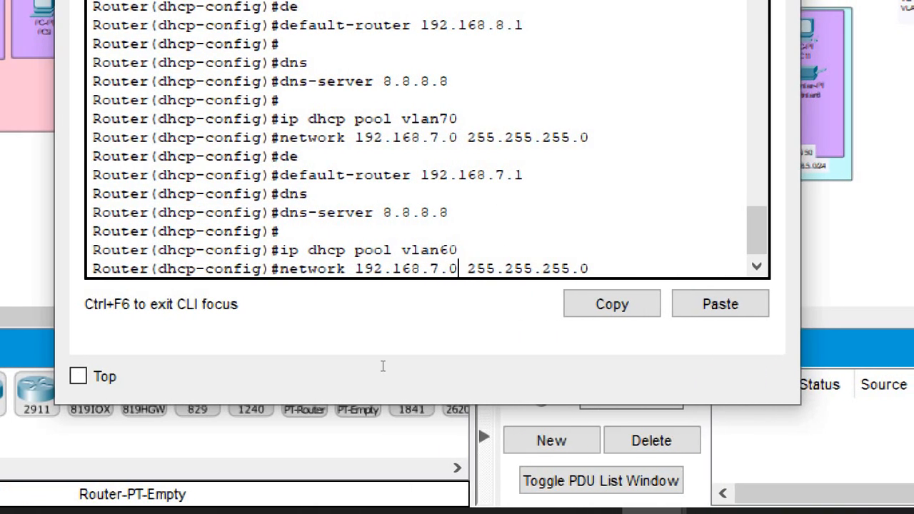
pyautogui.press('BackSpace')
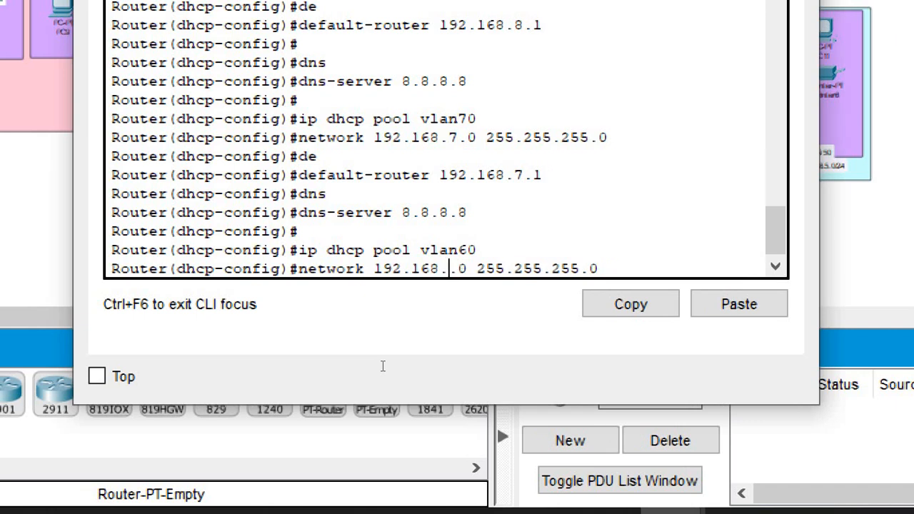
pyautogui.write('6')
pyautogui.press('Return')
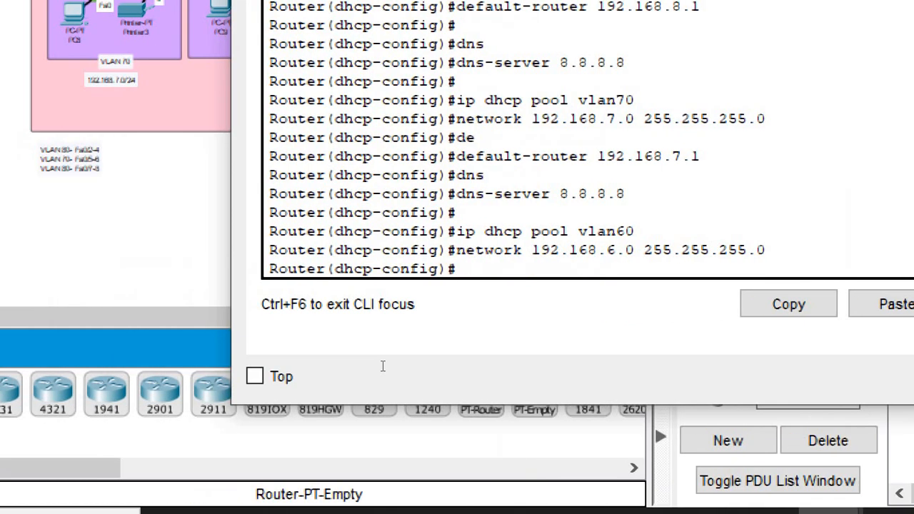
# Set the vlan60 pool's default router to 192.168.6.1.
pyautogui.write('de')
pyautogui.press('Tab')
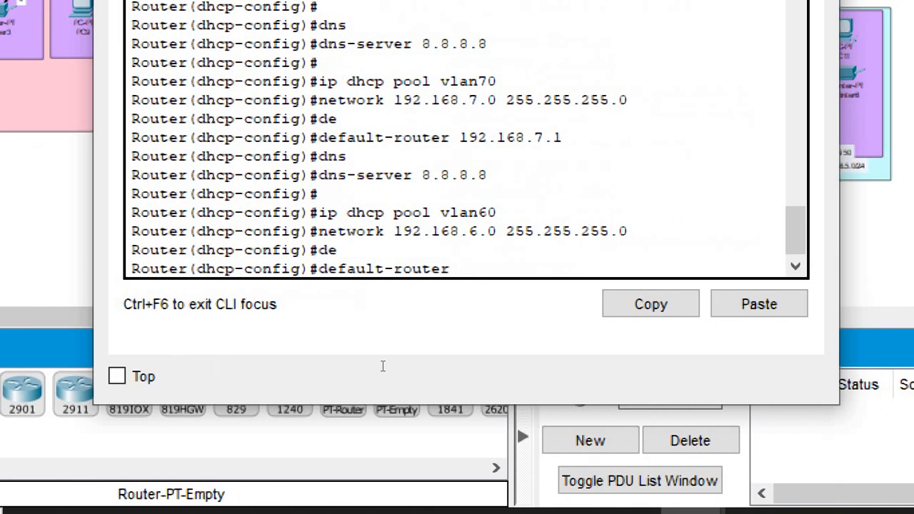
pyautogui.write('192.16')
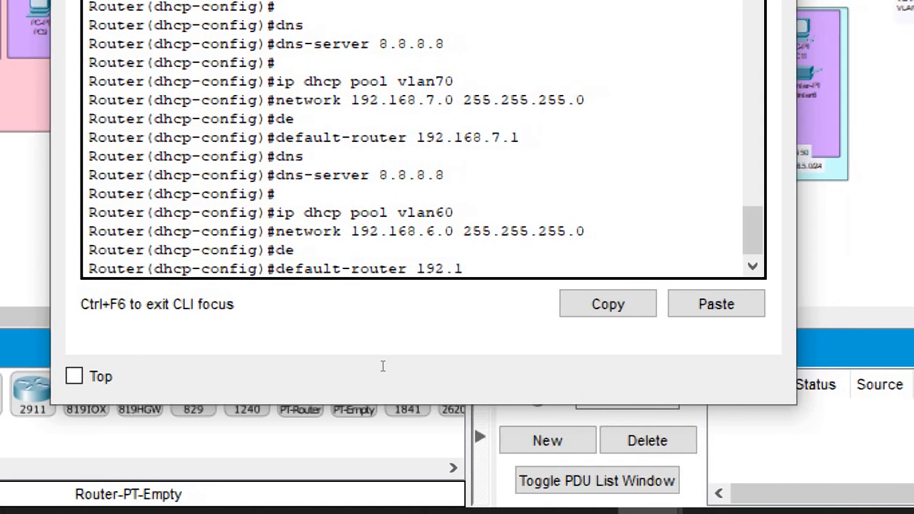
pyautogui.write('8.')
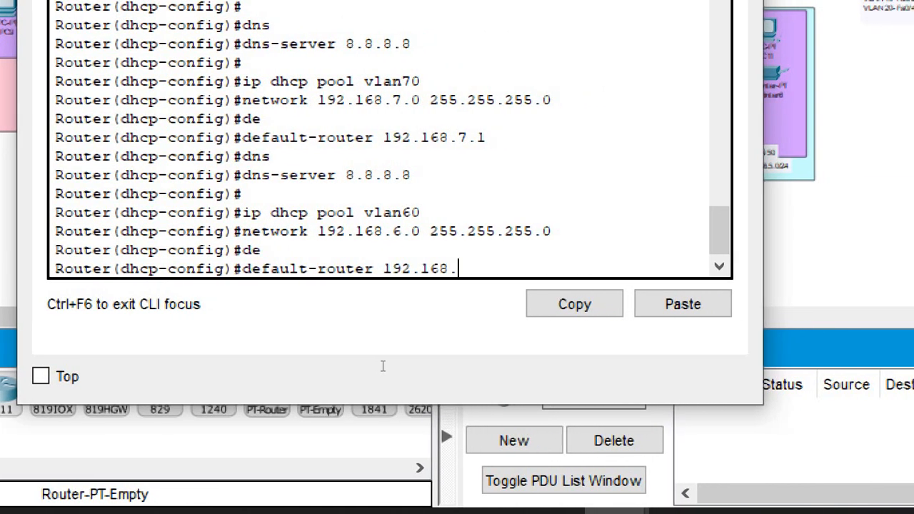
pyautogui.write('6.1')
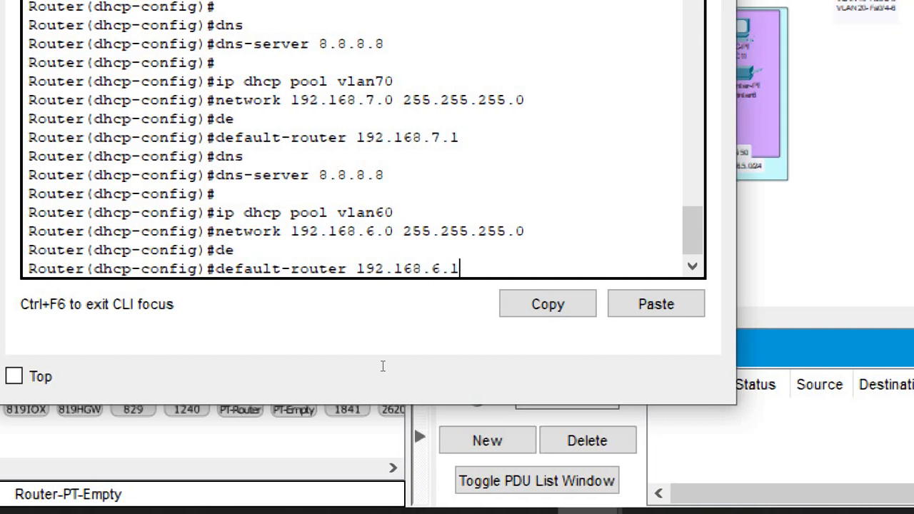
pyautogui.press('Return')
# Set the vlan60 pool's DNS server to 8.8.8.8.
pyautogui.write('dns')
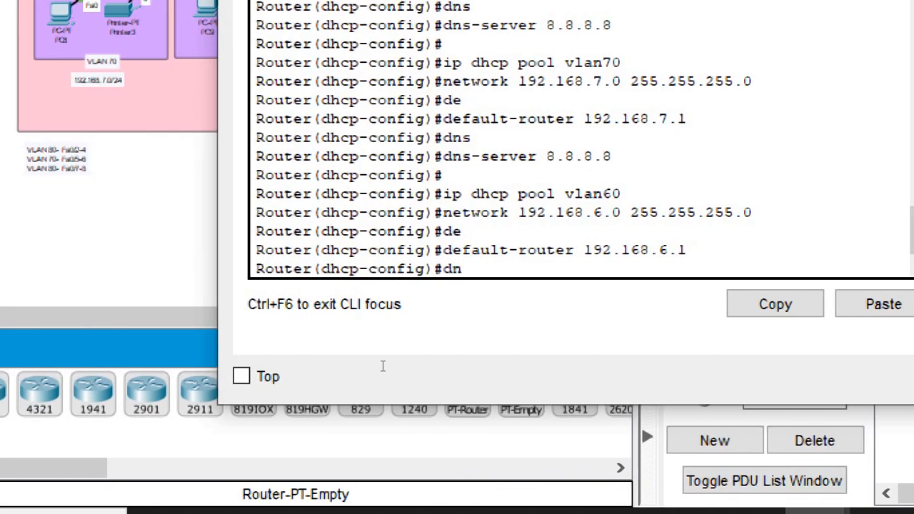
pyautogui.press('Return')
pyautogui.write('dns-server 8')
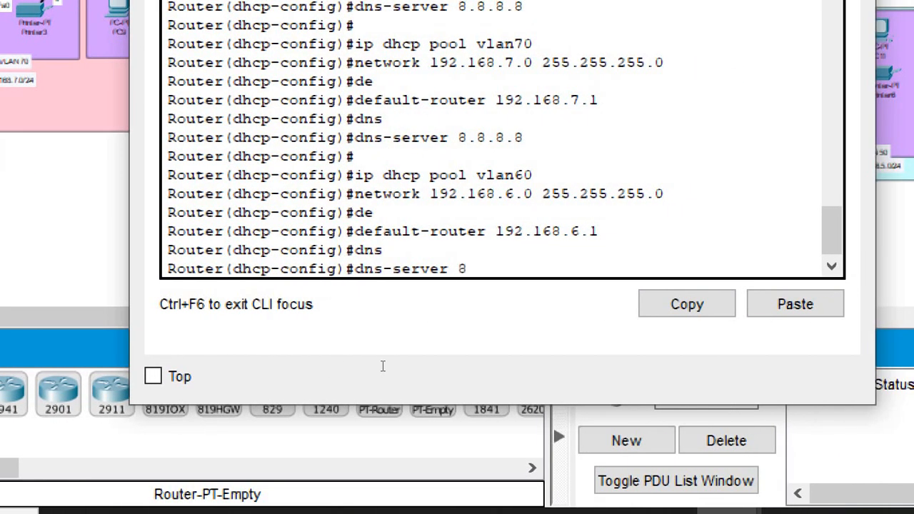
pyautogui.write('.8.8.8')
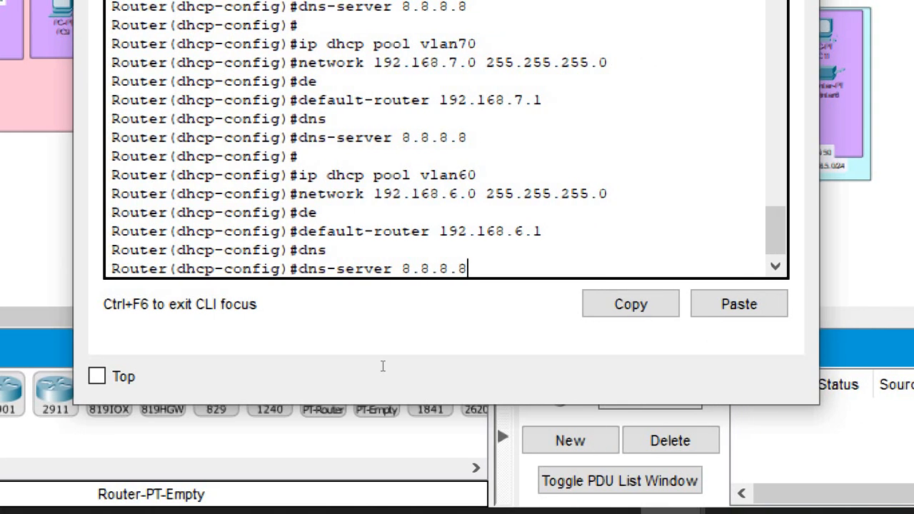
pyautogui.press('Return')
pyautogui.press('Return')
pyautogui.press('Return')
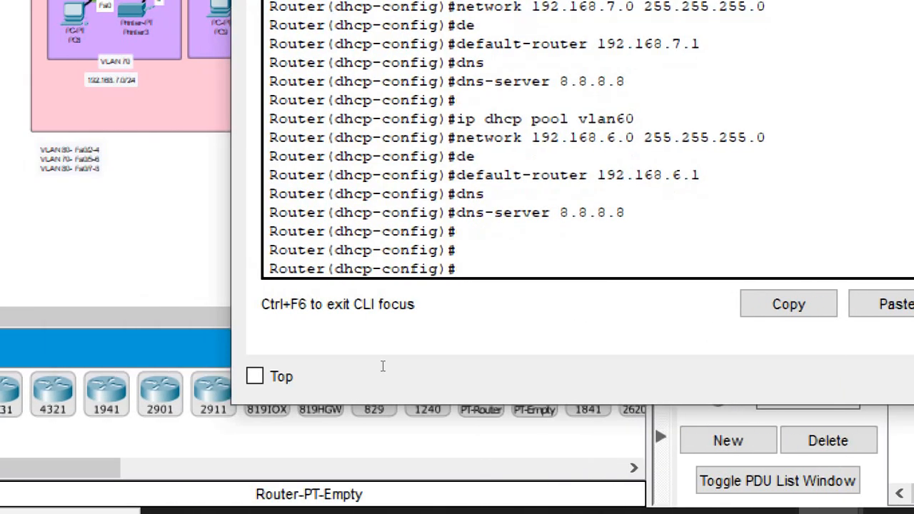
# Save the router's running configuration with the do wr command.
pyautogui.write('do wr')
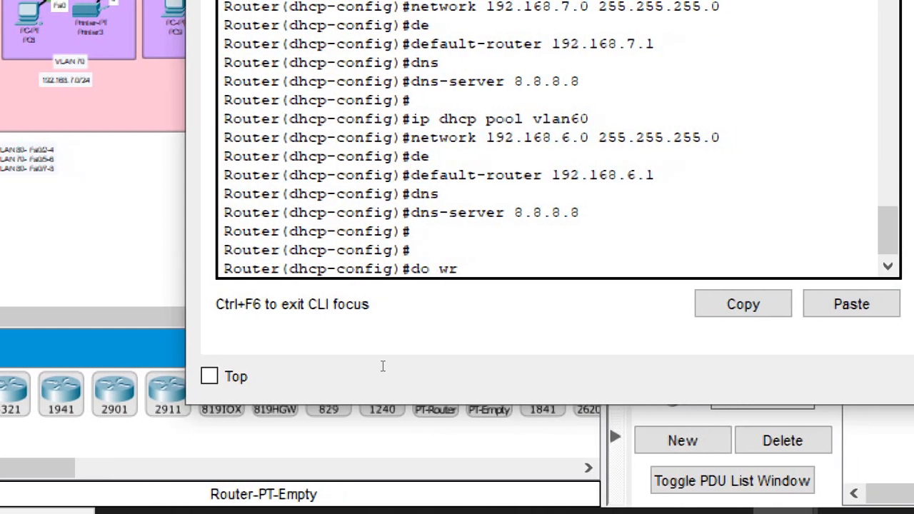
pyautogui.press('Return')
pyautogui.press('Return')
pyautogui.press('Return')
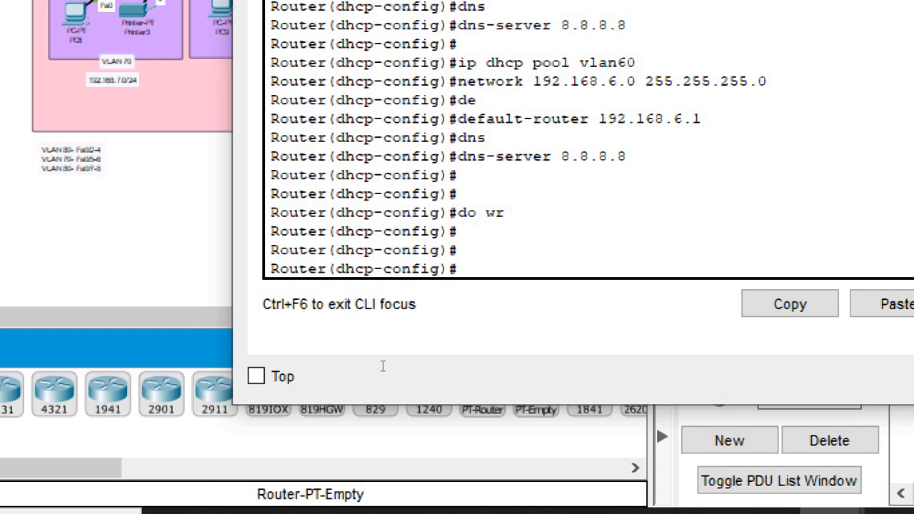
pyautogui.press('super')
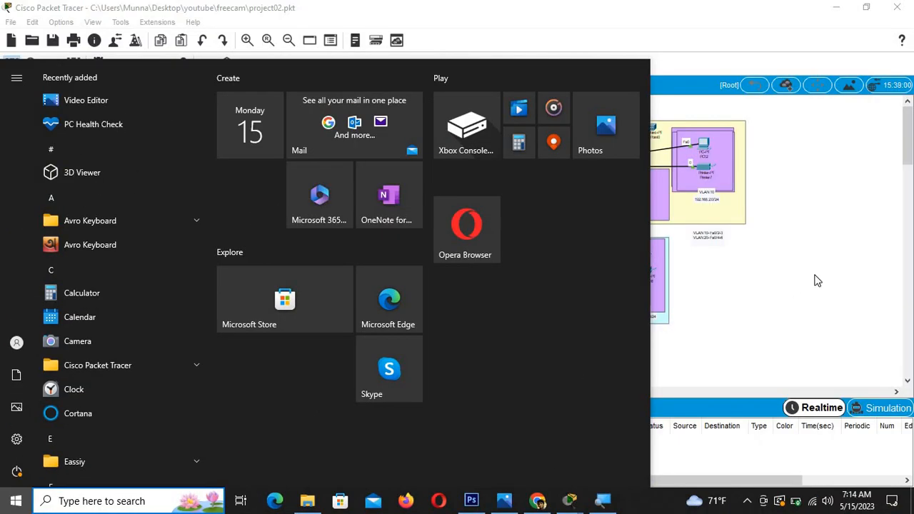
pyautogui.click(762, 310)
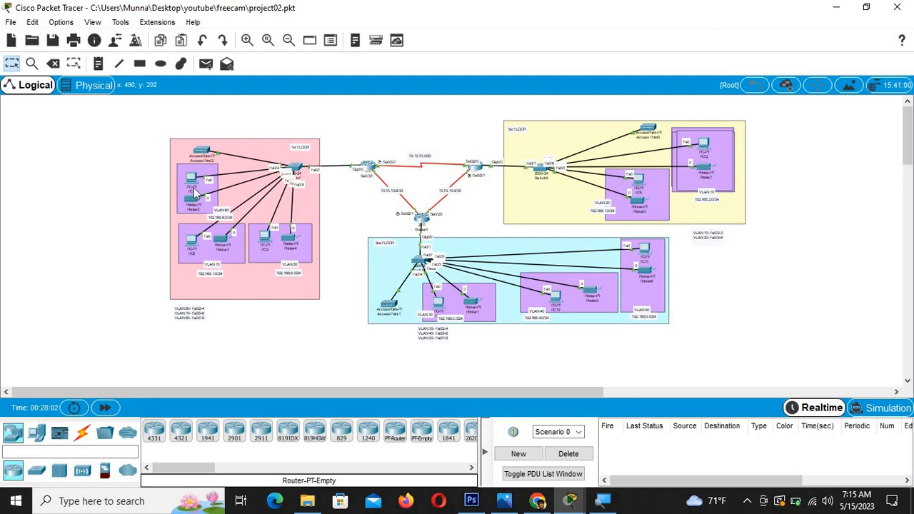
# Switch PC7's IP configuration to DHCP so it requests an address, and put its window away.
pyautogui.click(192, 180)
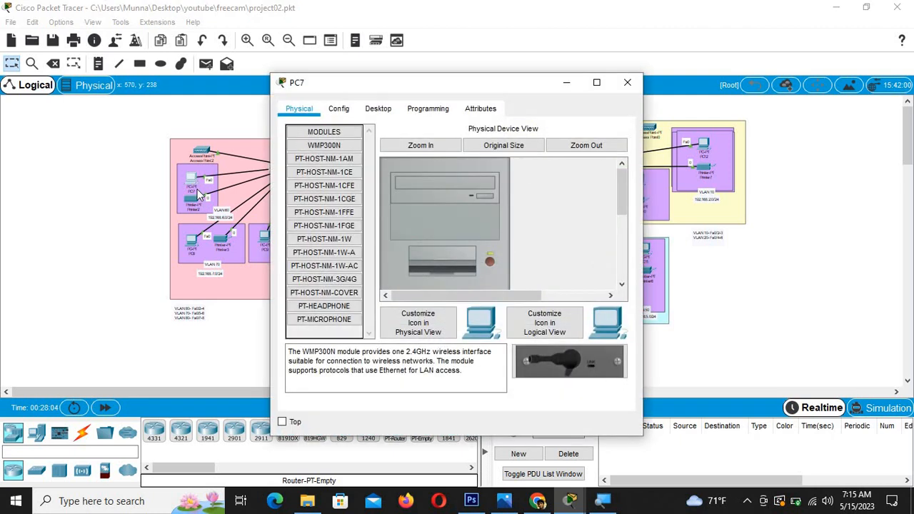
pyautogui.click(379, 112)
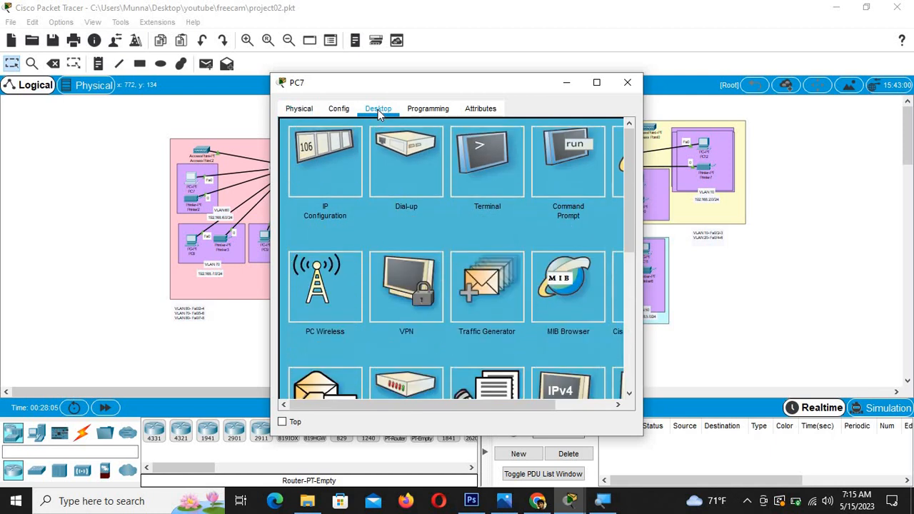
pyautogui.click(336, 180)
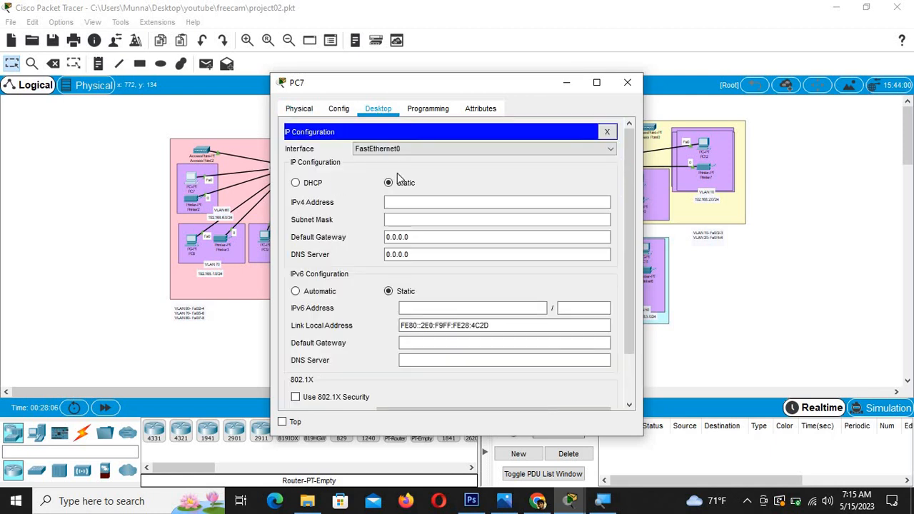
pyautogui.click(295, 183)
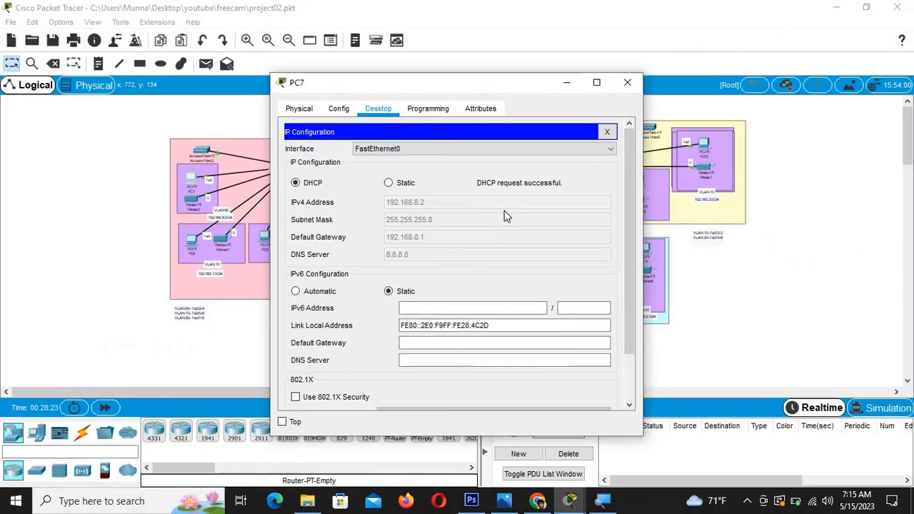
pyautogui.click(568, 83)
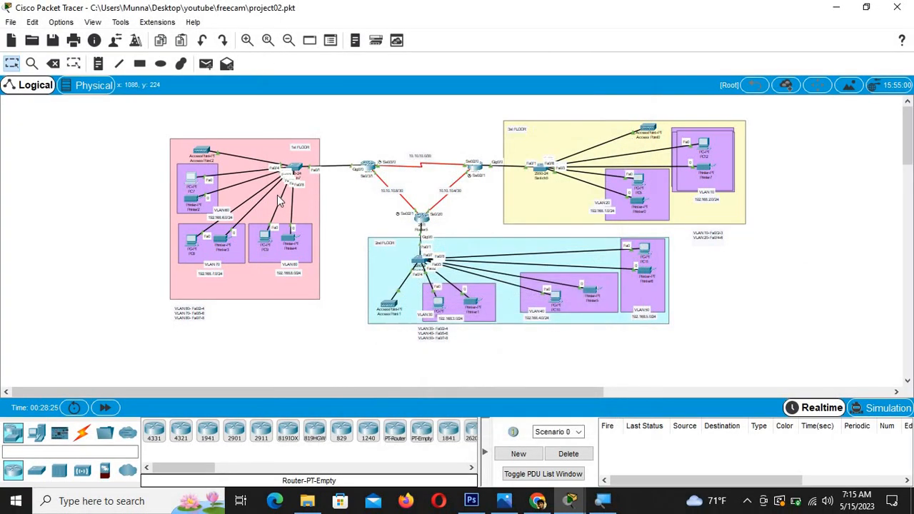
# Switch PC8's IP configuration to DHCP, dismissing the low-battery notice, and put its window away.
pyautogui.click(193, 241)
pyautogui.click(377, 111)
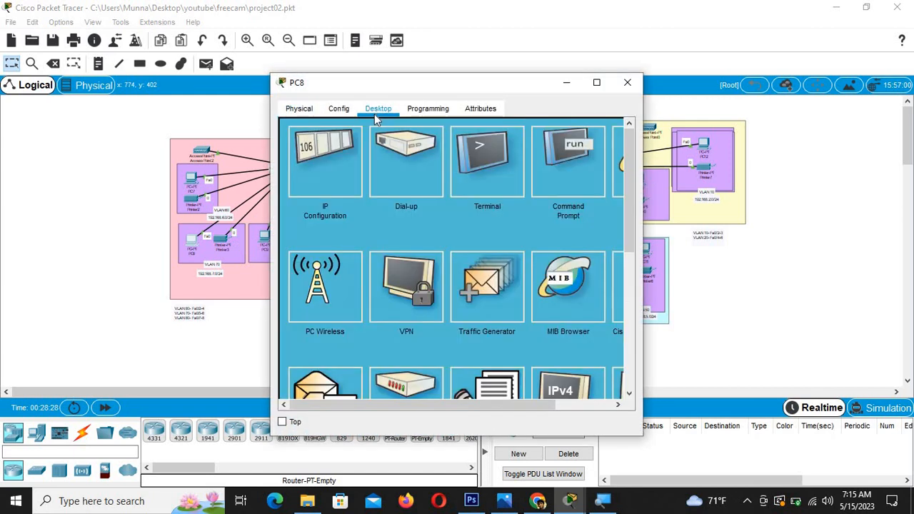
pyautogui.click(342, 160)
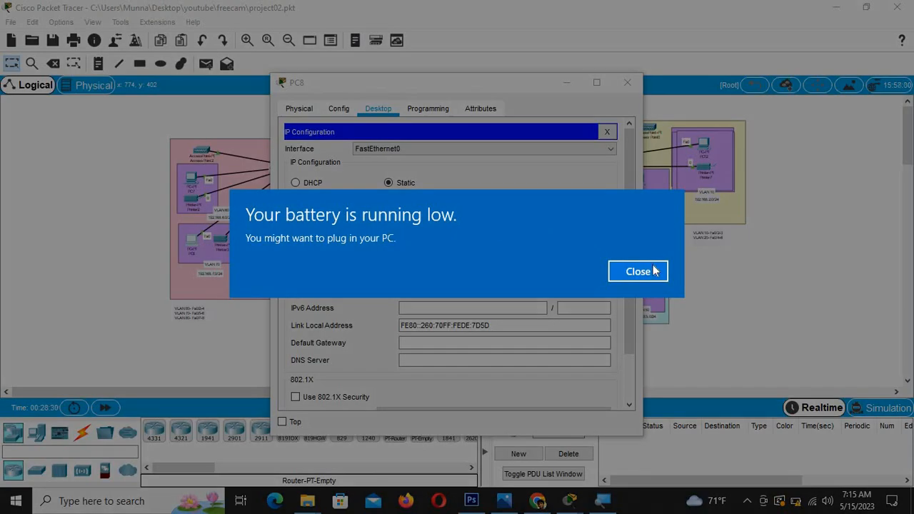
pyautogui.click(638, 272)
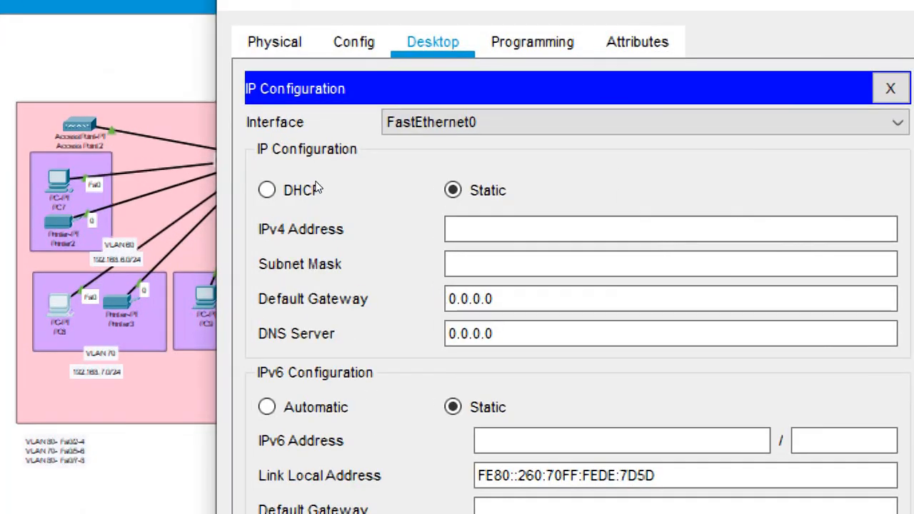
pyautogui.click(316, 188)
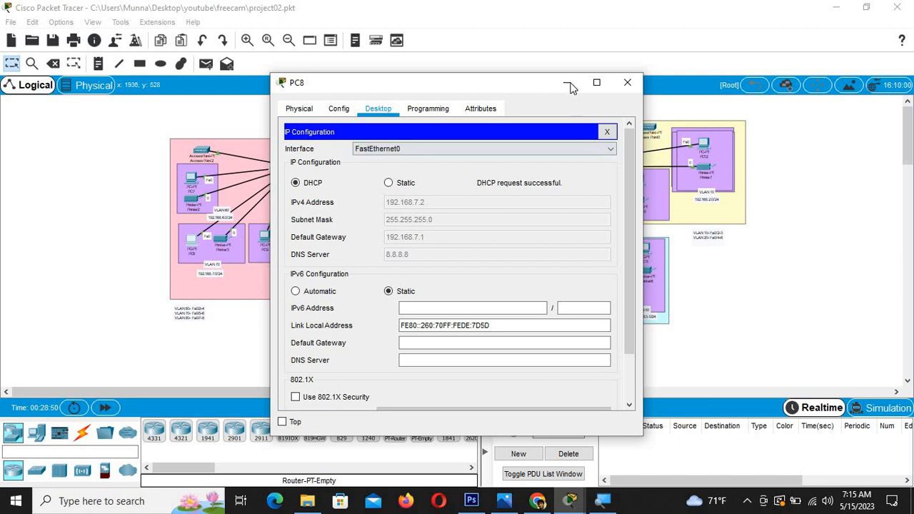
pyautogui.click(570, 84)
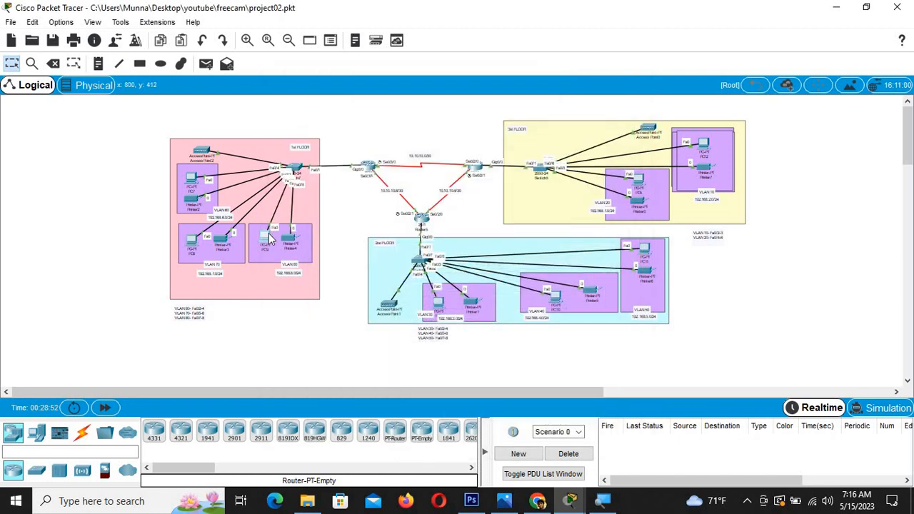
# Switch PC9's IP configuration to DHCP so it requests an address, and put its window away.
pyautogui.click(270, 239)
pyautogui.click(374, 107)
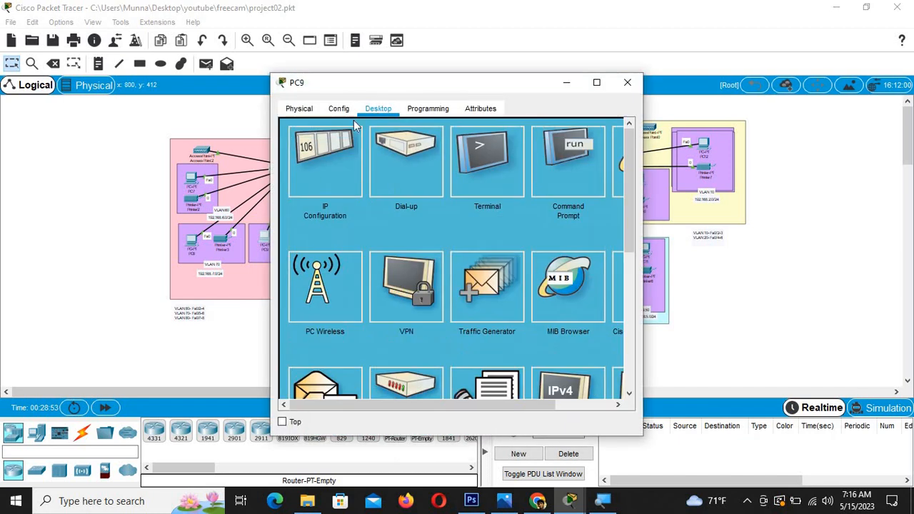
pyautogui.click(325, 152)
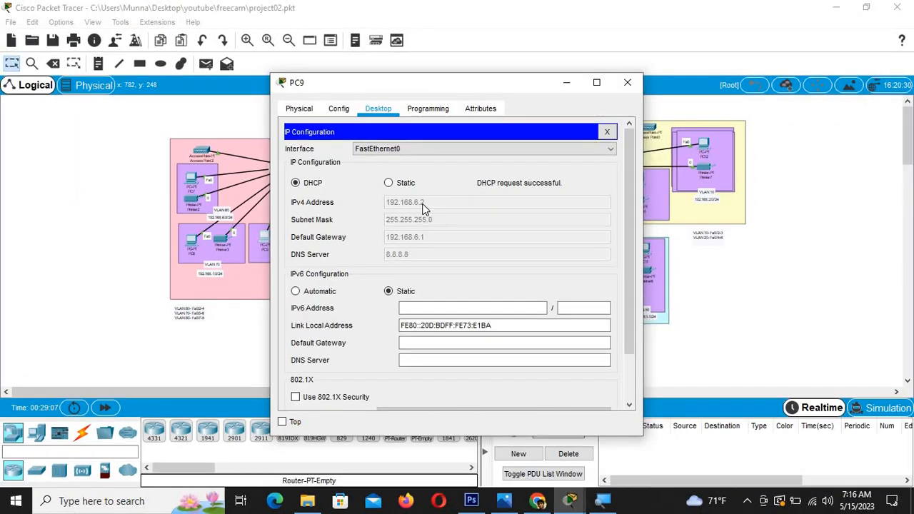
pyautogui.click(565, 83)
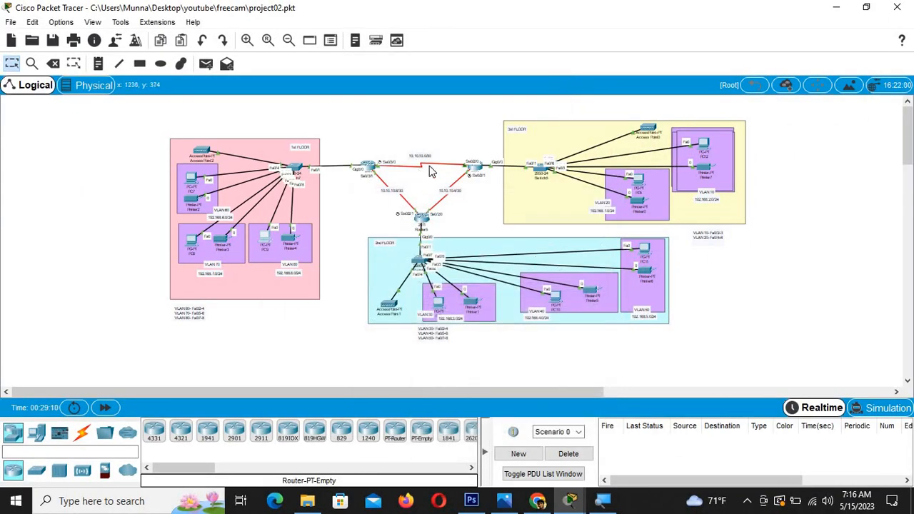
pyautogui.click(423, 222)
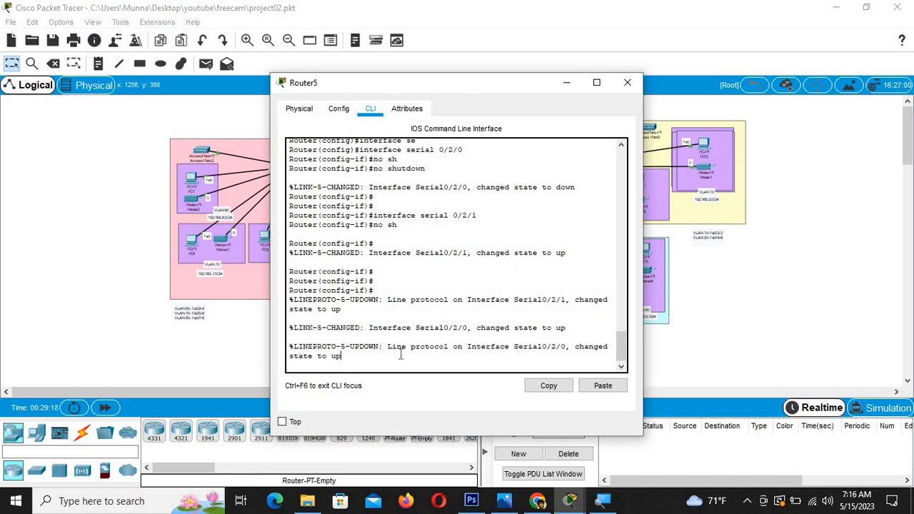
pyautogui.press('Return')
pyautogui.press('Return')
pyautogui.press('Return')
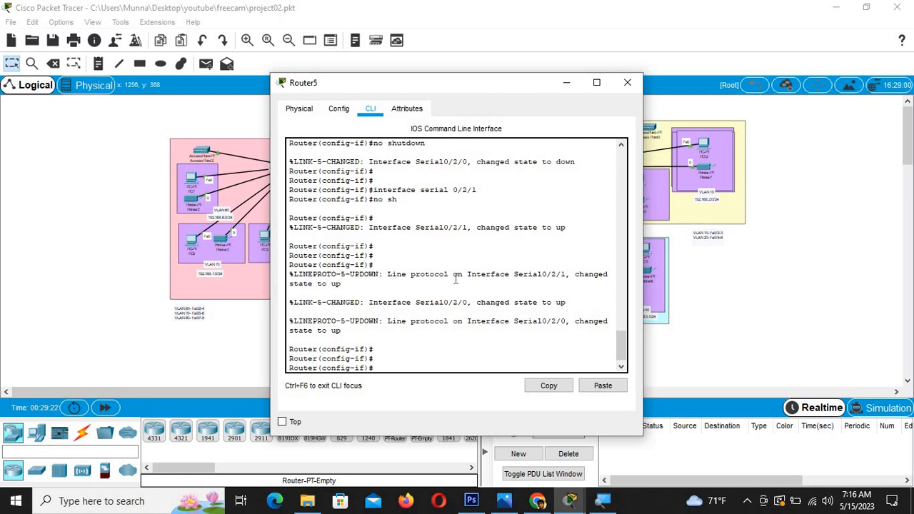
pyautogui.click(565, 83)
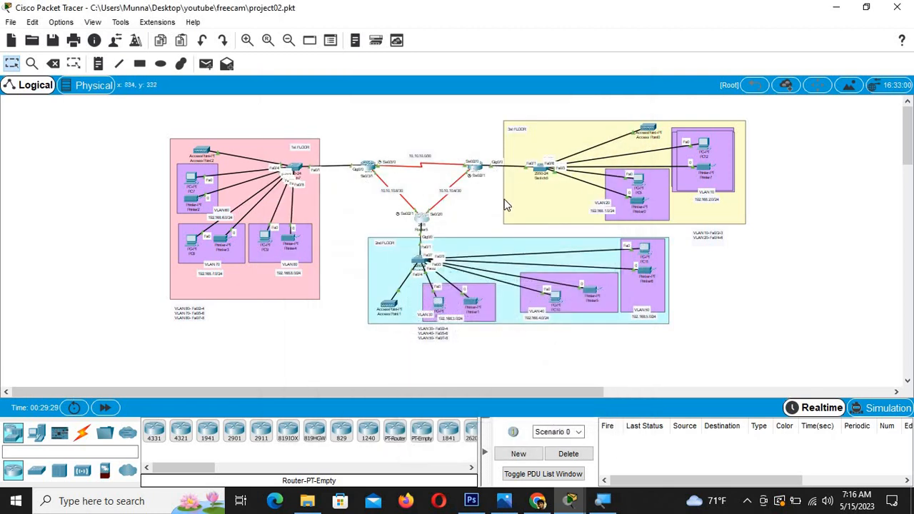
# Open the command line of the 2nd floor router, Router5, and leave interface configuration for global configuration mode.
pyautogui.scroll(-5, 507, 204)
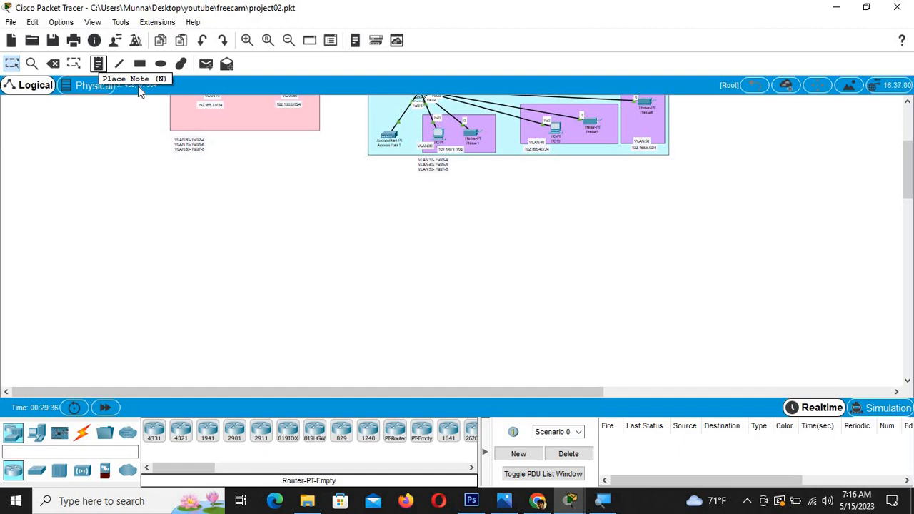
pyautogui.scroll(3, 468, 297)
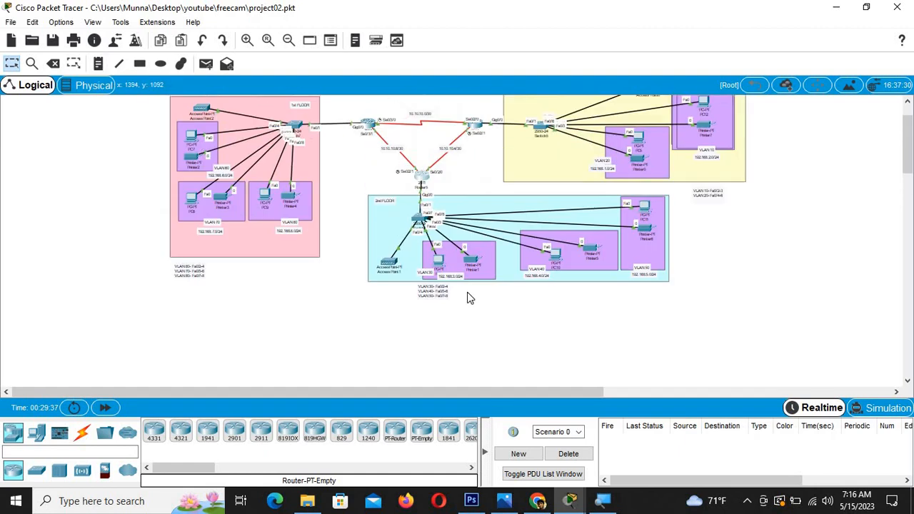
pyautogui.click(419, 176)
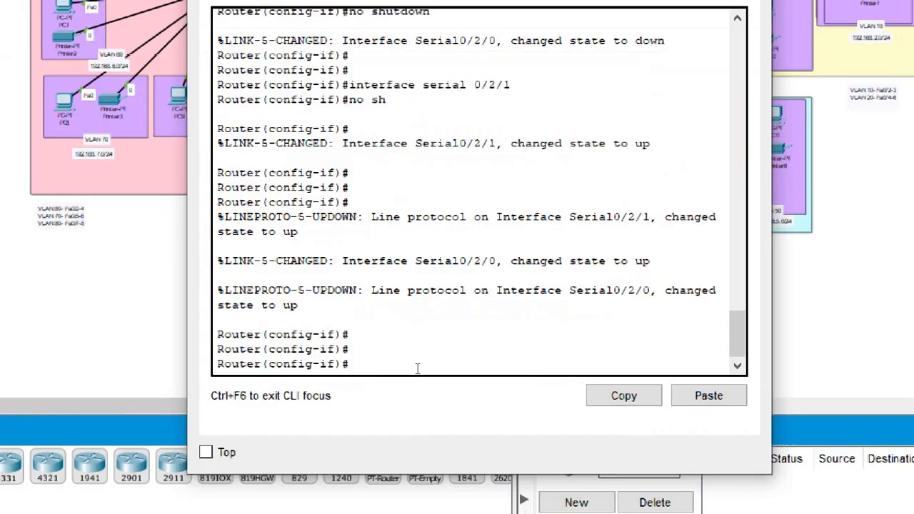
pyautogui.write('ex')
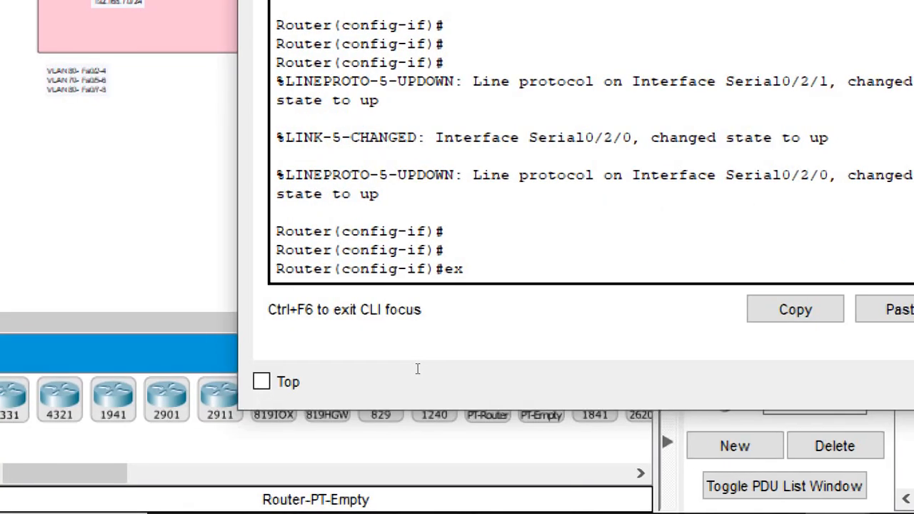
pyautogui.press('Return')
pyautogui.press('Return')
pyautogui.press('Return')
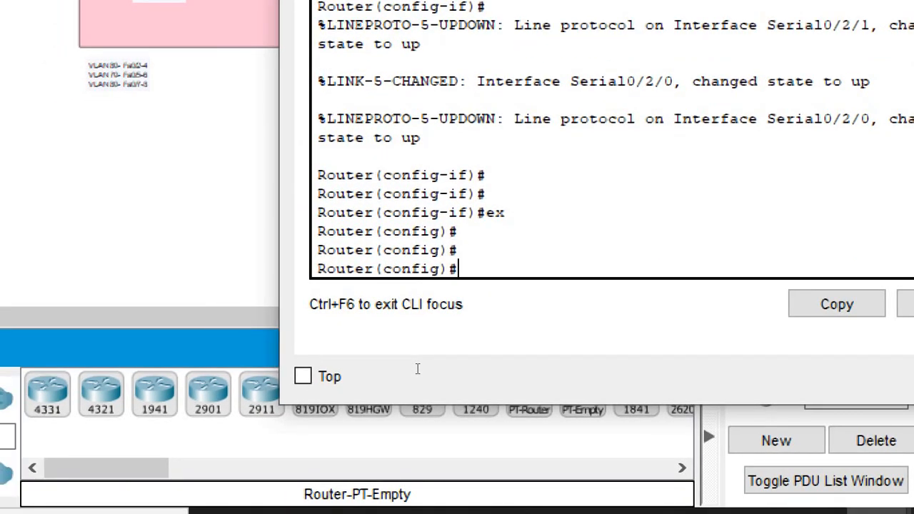
# Enable the DHCP service on Router5 with the service dhcp command.
pyautogui.write('ser')
pyautogui.press('Tab')
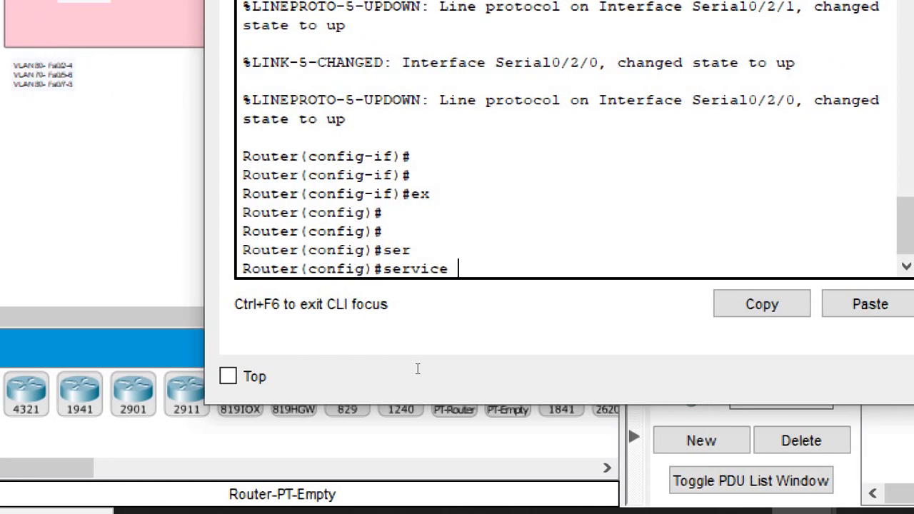
pyautogui.write('dh')
pyautogui.press('Tab')
pyautogui.press('Return')
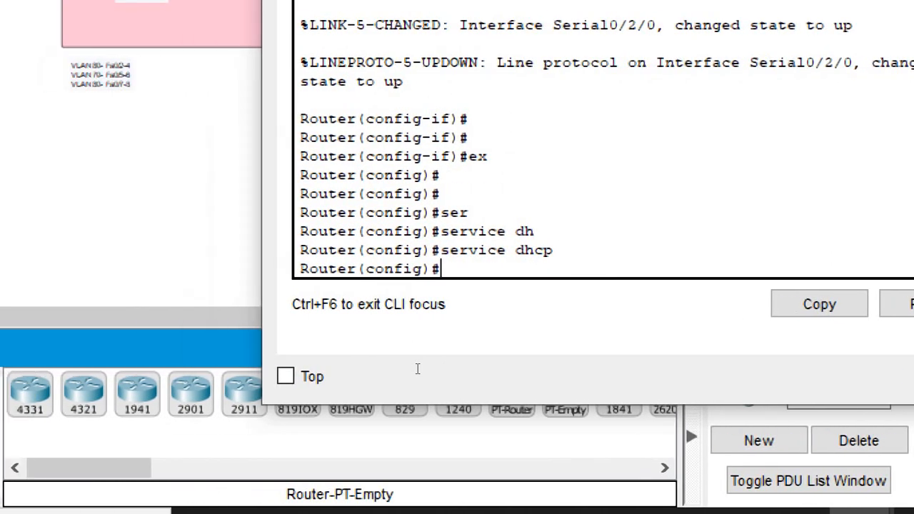
pyautogui.press('Return')
pyautogui.press('Return')
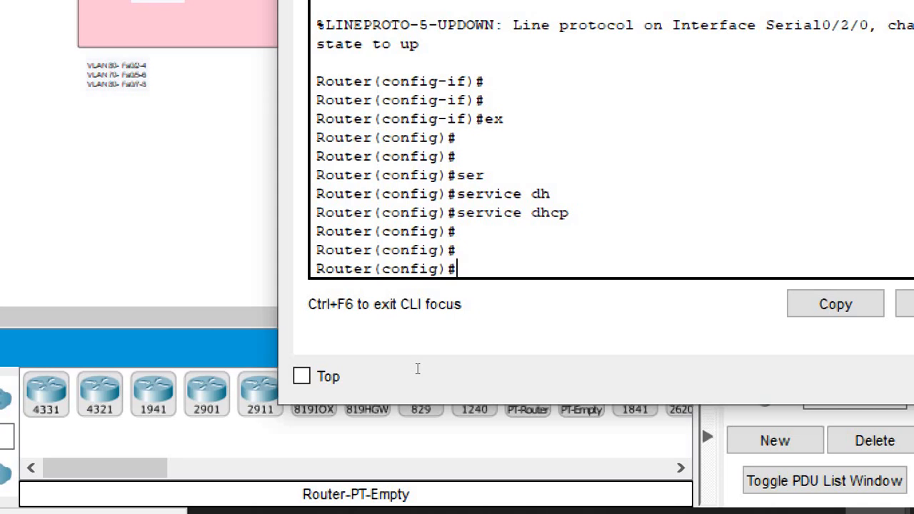
# Create a DHCP pool named vlan30 on Router5.
pyautogui.write('ip dh')
pyautogui.press('Tab')
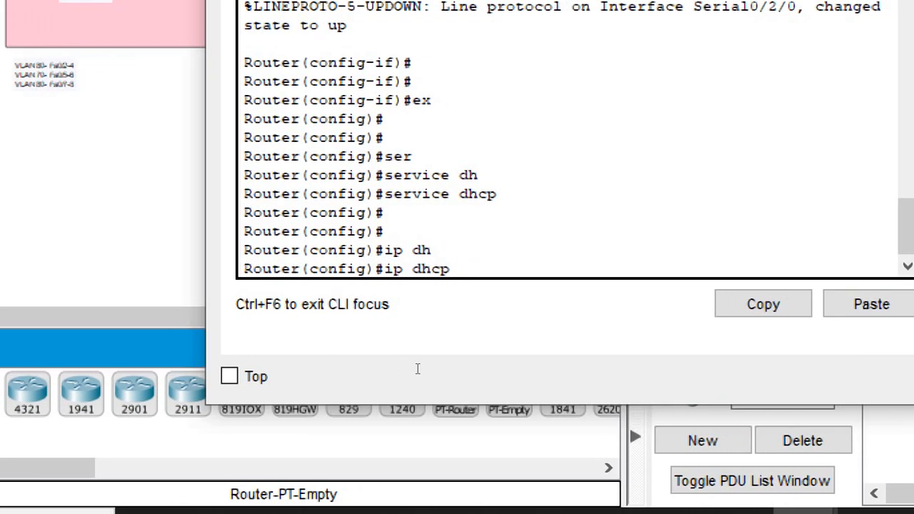
pyautogui.write('poo')
pyautogui.press('Return')
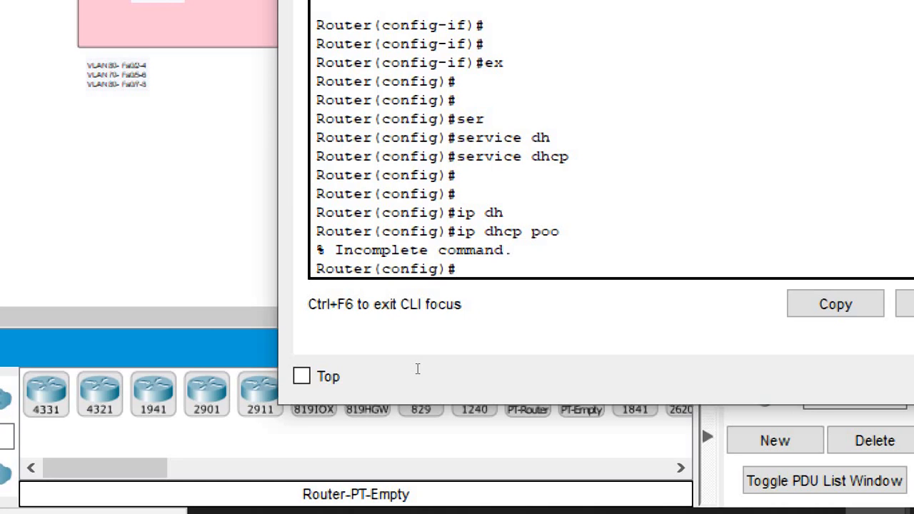
pyautogui.press('Up')
pyautogui.press('Tab')
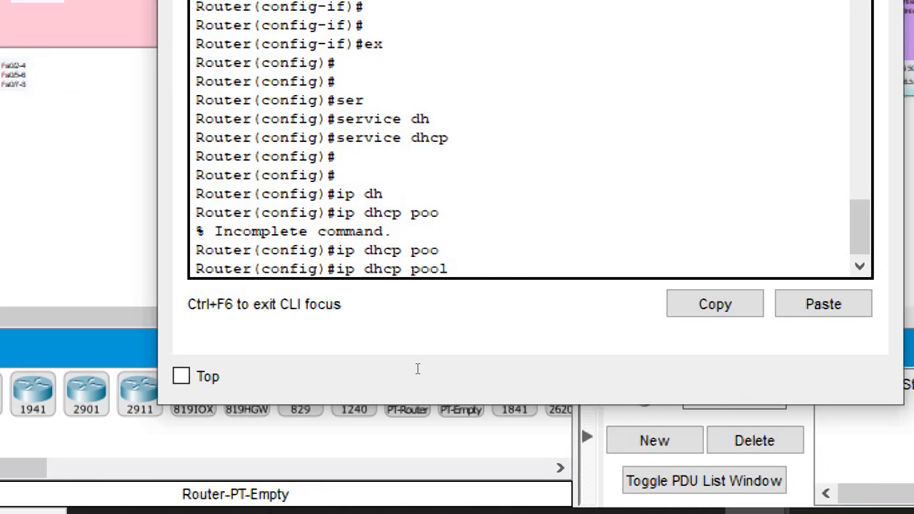
pyautogui.write('vla')
pyautogui.press('Tab')
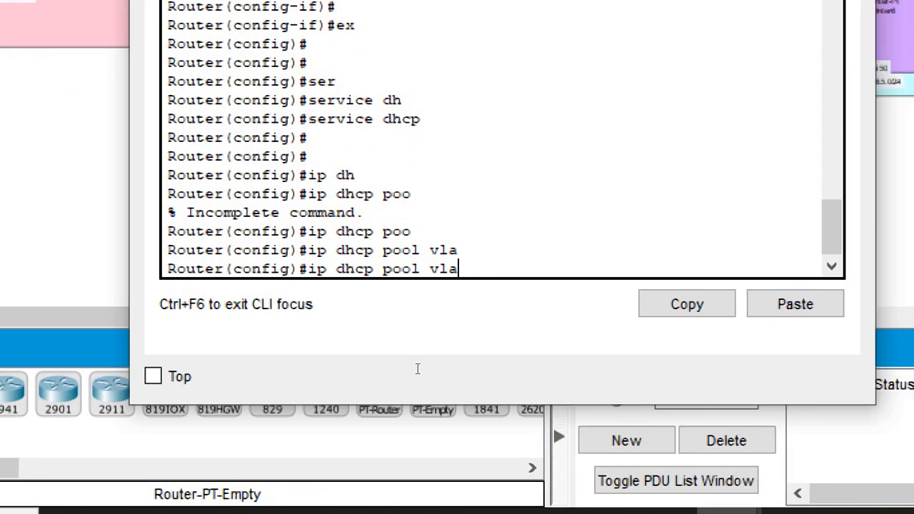
pyautogui.write('n')
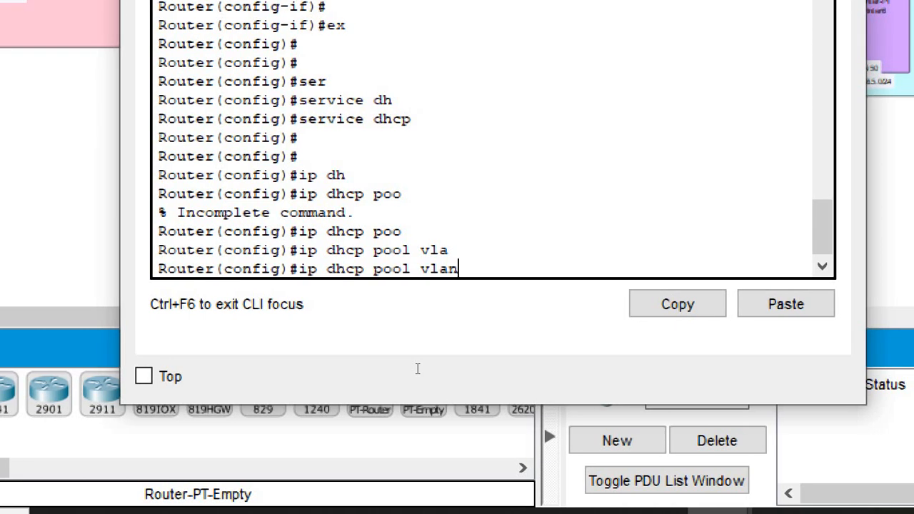
pyautogui.write('30')
pyautogui.press('Return')
# Assign the network 192.168.3.0 with mask 255.255.255.0 to the vlan30 DHCP pool.
pyautogui.write('nfig)#n')
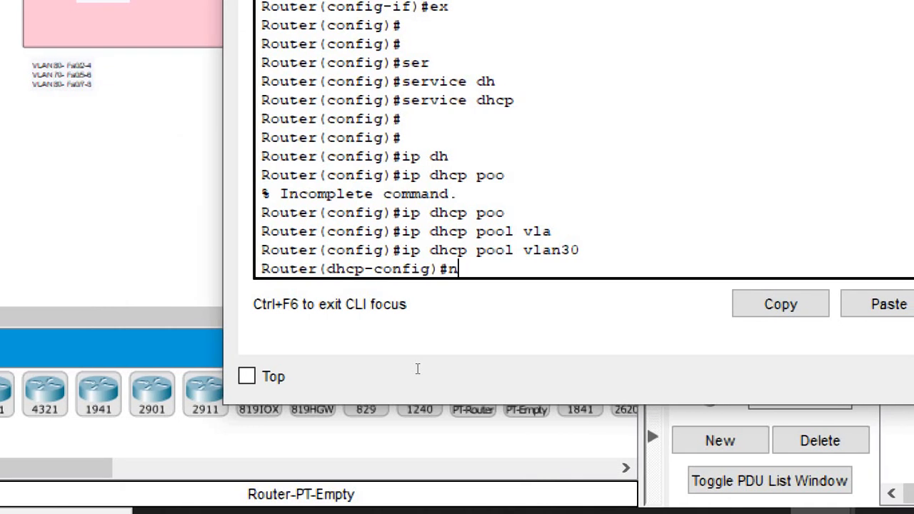
pyautogui.write('et')
pyautogui.press('Tab')
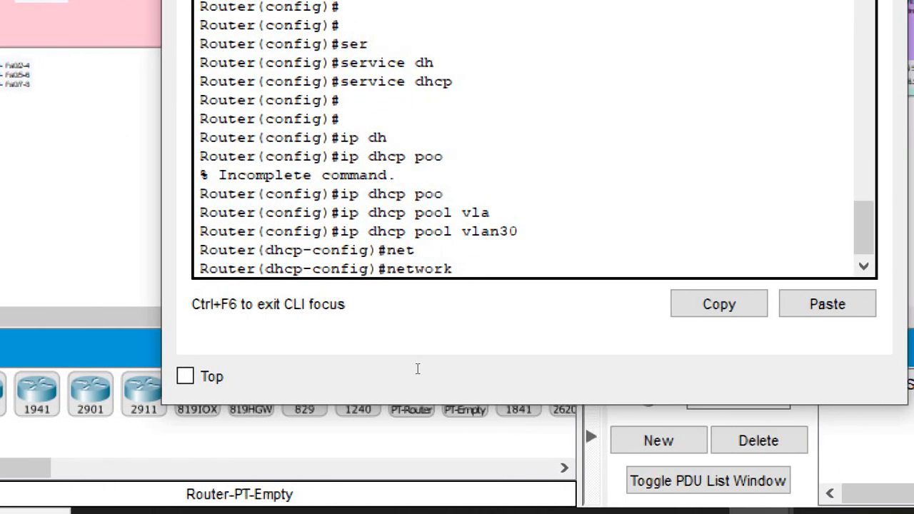
pyautogui.write('192.168')
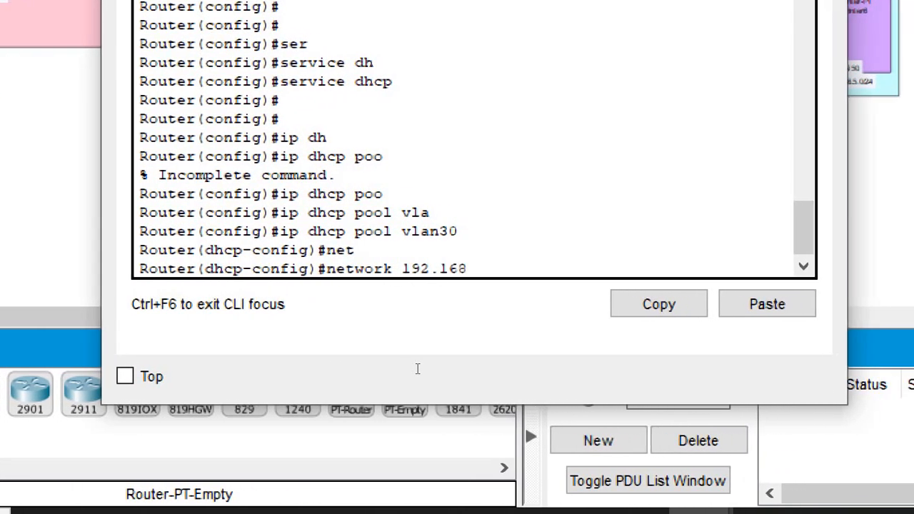
pyautogui.write('.3.')
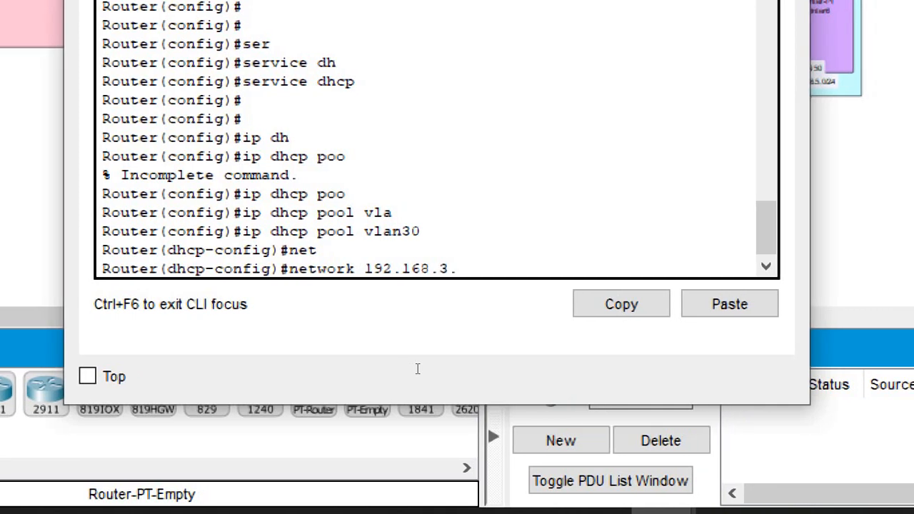
pyautogui.write('0')
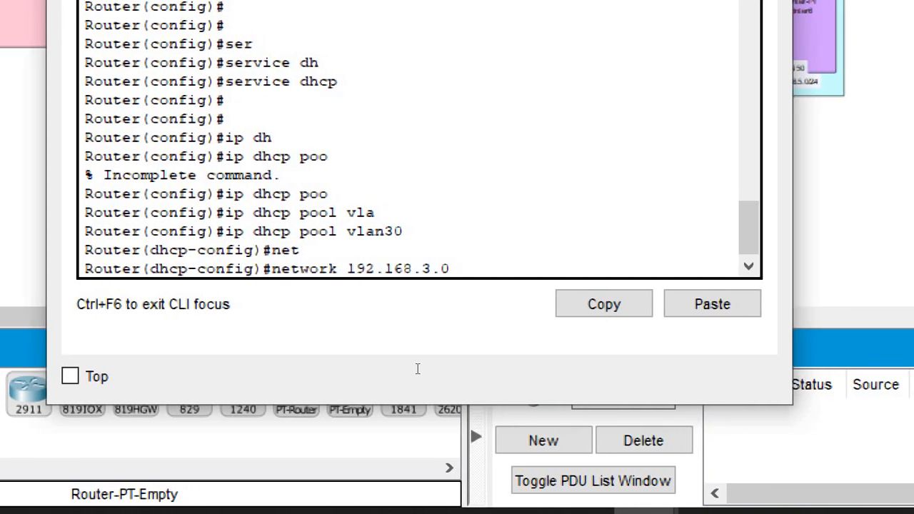
pyautogui.write(' 255.25')
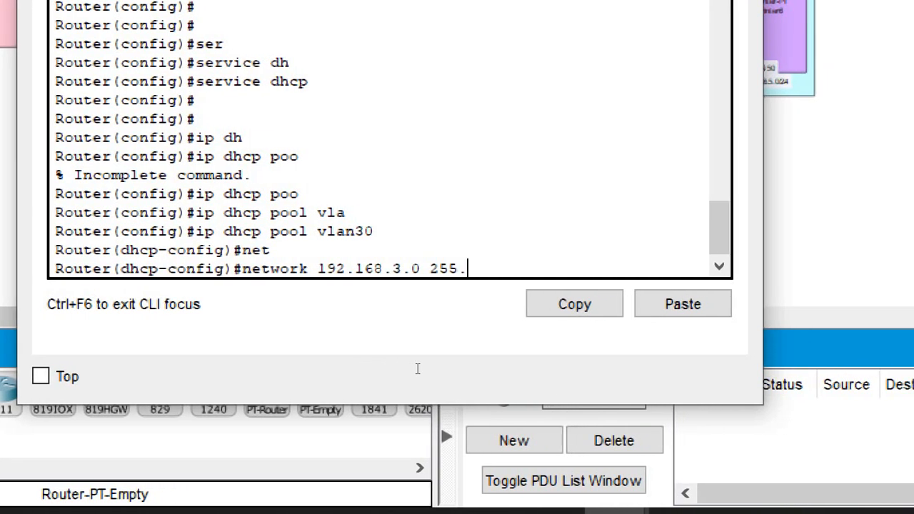
pyautogui.write('5.255')
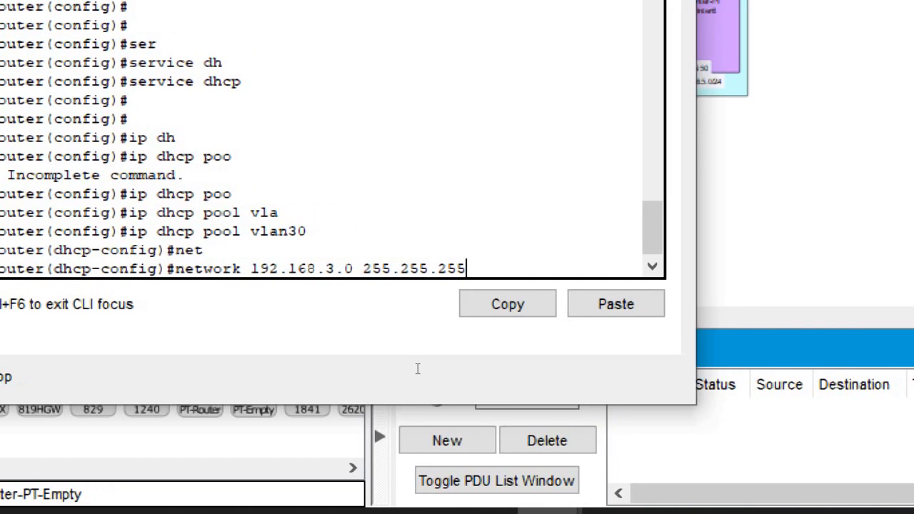
pyautogui.write('.0')
pyautogui.press('Return')
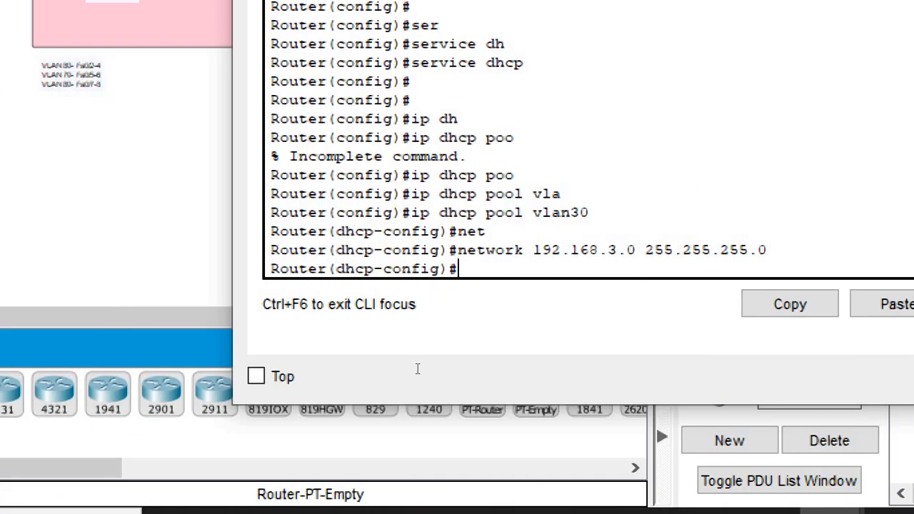
# Set the vlan30 pool's default router to 192.168.3.1.
pyautogui.write('de')
pyautogui.press('Tab')
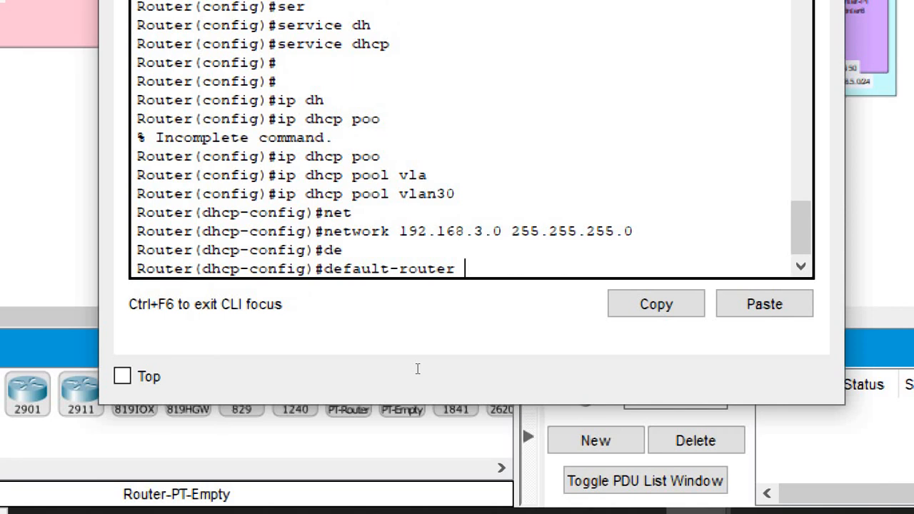
pyautogui.write('192.16')
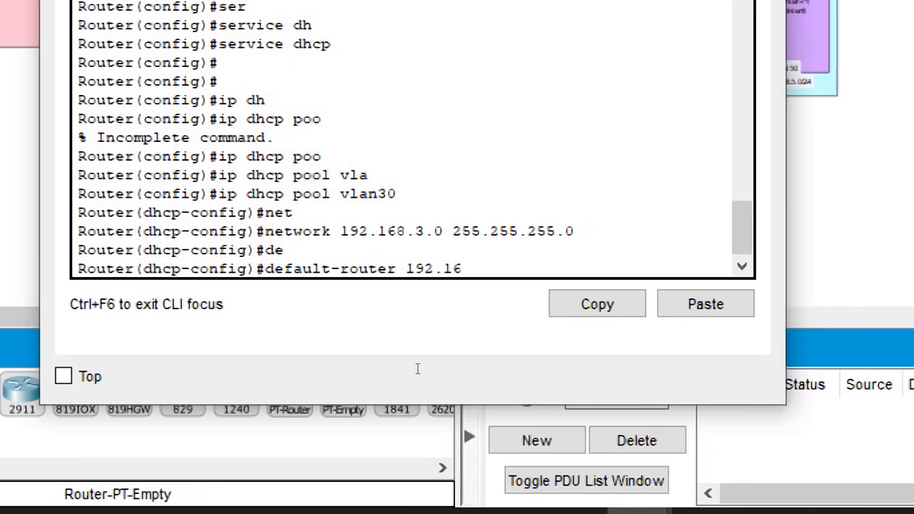
pyautogui.write('8.3')
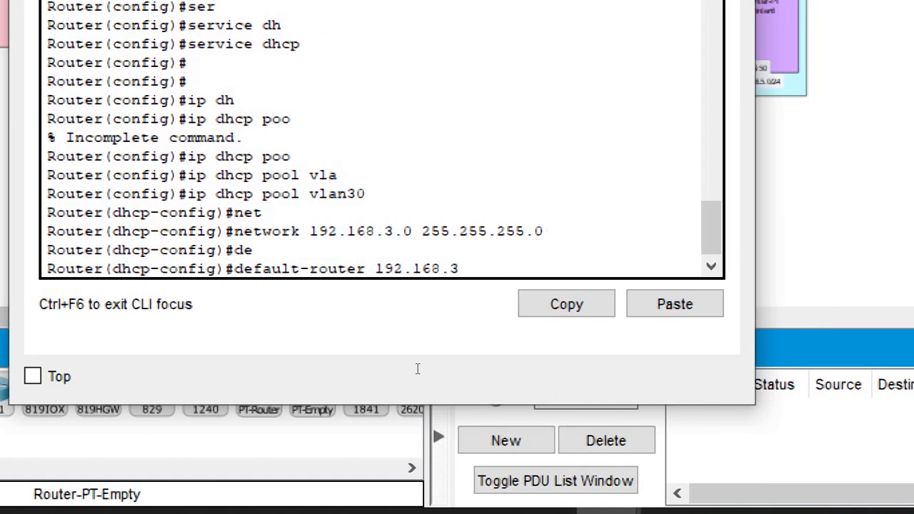
pyautogui.write('.1')
pyautogui.press('Return')
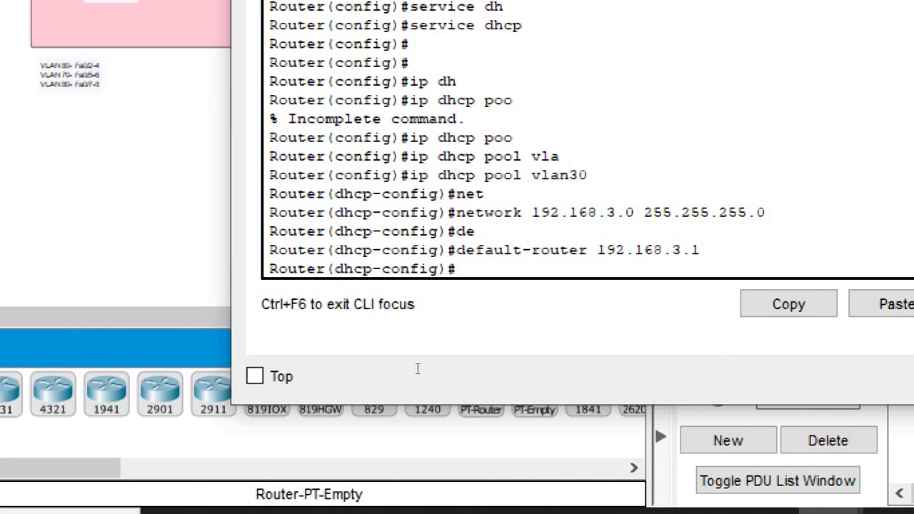
# Set the vlan30 pool's DNS server to 8.8.8.8.
pyautogui.write('dn')
pyautogui.press('Tab')
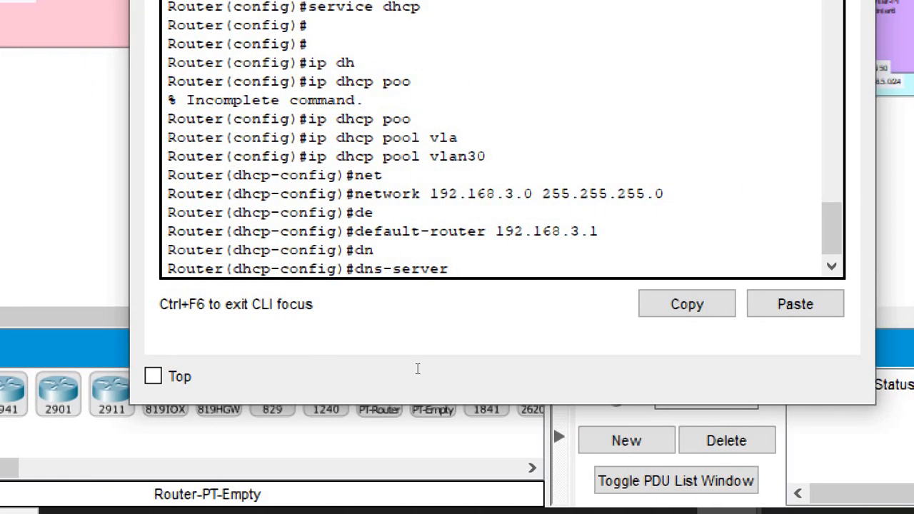
pyautogui.write('8.8.8.8')
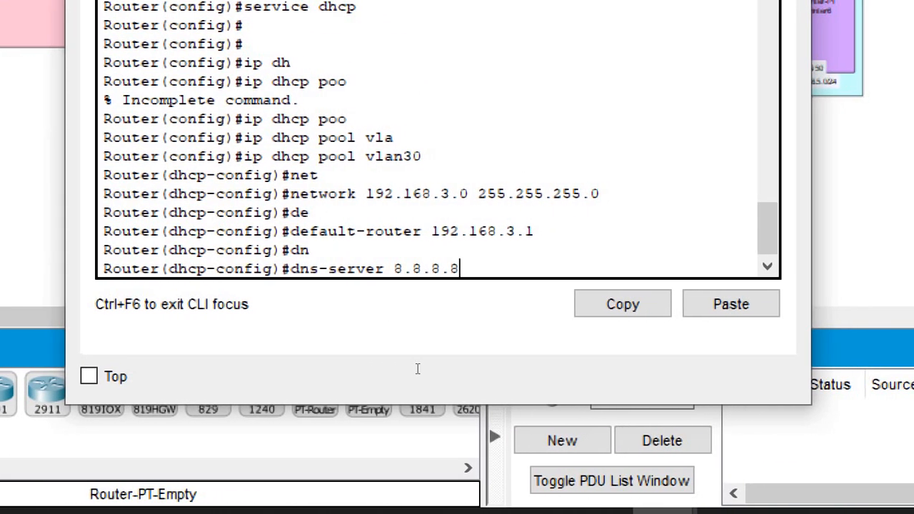
pyautogui.press('Return')
pyautogui.press('Return')
pyautogui.press('Return')
# Create a second DHCP pool named vlan40 on Router5 by reusing the earlier pool command.
pyautogui.press('Up')
pyautogui.press('Up')
pyautogui.press('Up')
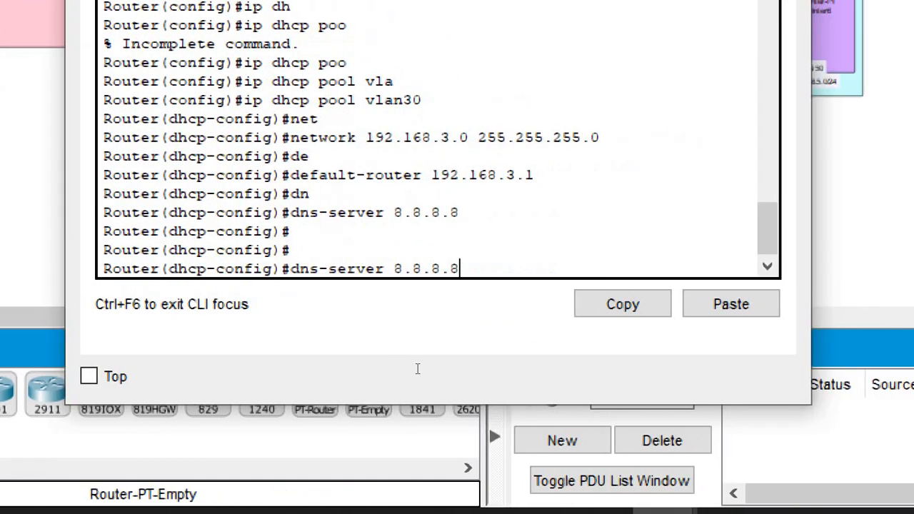
pyautogui.press('Up')
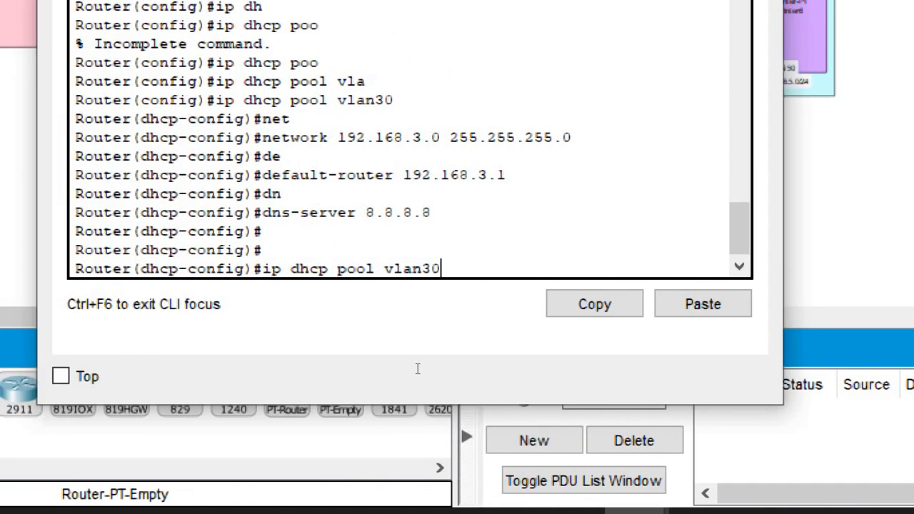
pyautogui.press('BackSpace')
pyautogui.press('BackSpace')
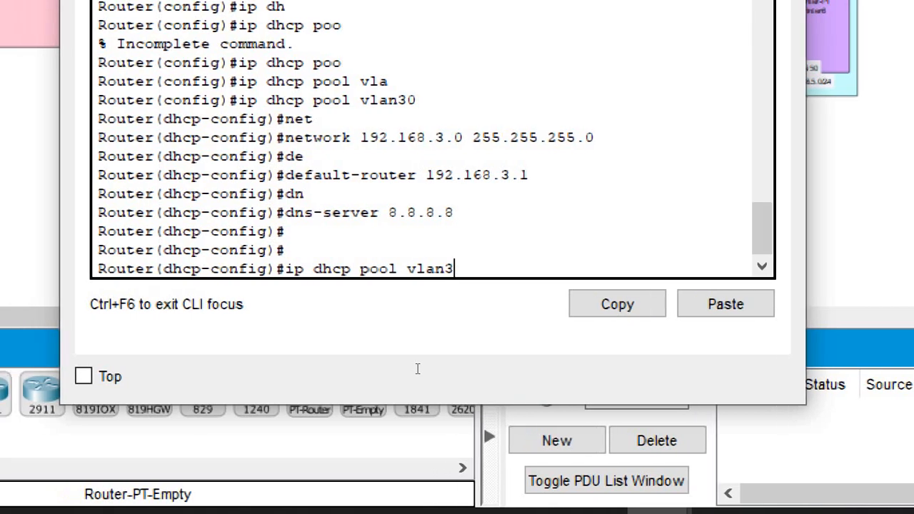
pyautogui.write('40')
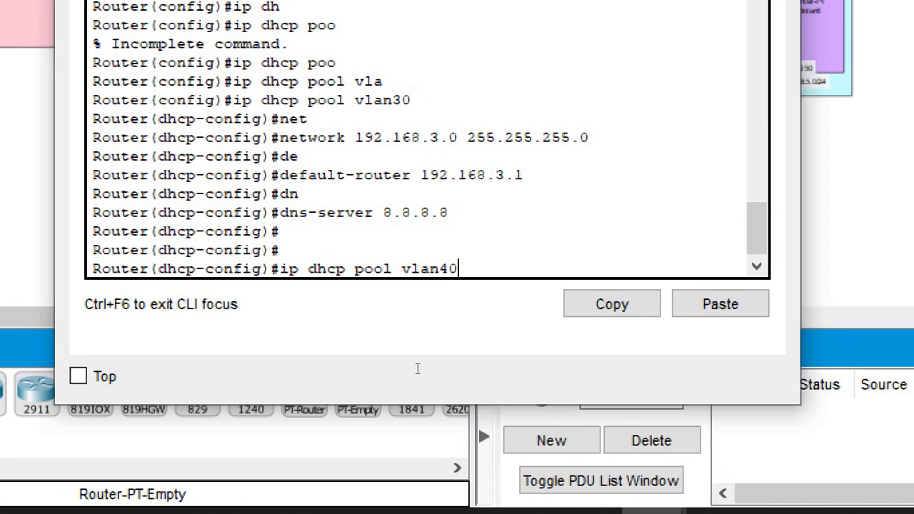
pyautogui.press('Return')
# Assign the network 192.168.4.0 with mask 255.255.255.0 to the vlan40 pool by editing the earlier network command.
pyautogui.press('Up')
pyautogui.press('Up')
pyautogui.press('Up')
pyautogui.press('Up')
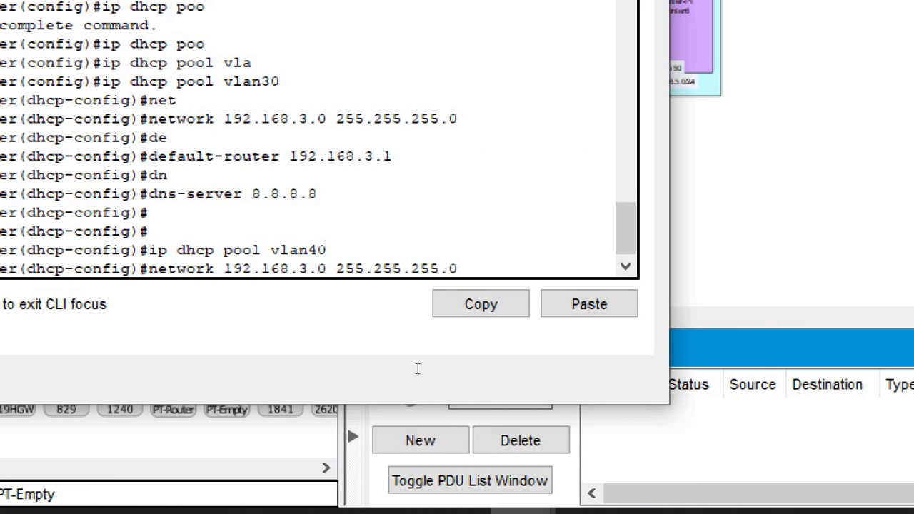
pyautogui.press('Left')
pyautogui.press('Left')
pyautogui.press('Left')
pyautogui.press('Left')
pyautogui.press('Left')
pyautogui.press('Left')
pyautogui.press('Left')
pyautogui.press('Left')
pyautogui.press('Left')
pyautogui.press('Left')
pyautogui.press('Left')
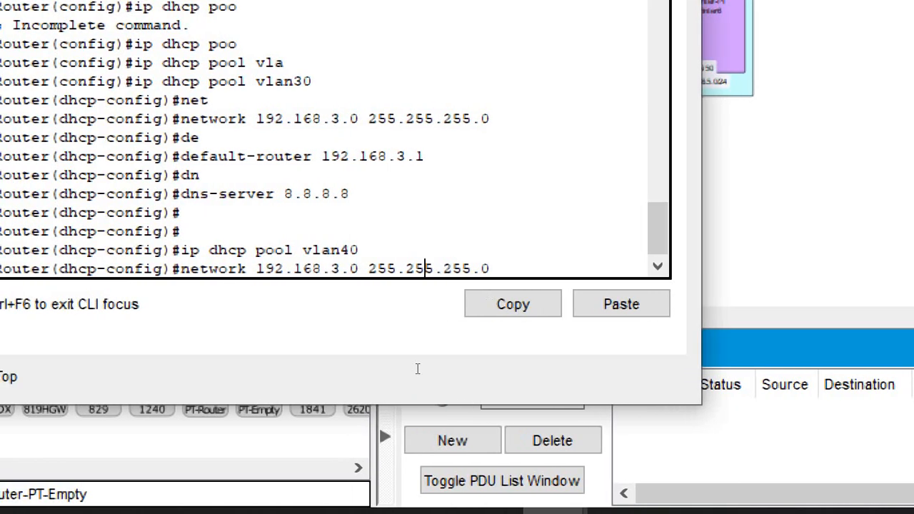
pyautogui.press('Left')
pyautogui.press('Left')
pyautogui.press('Left')
pyautogui.press('Left')
pyautogui.press('Left')
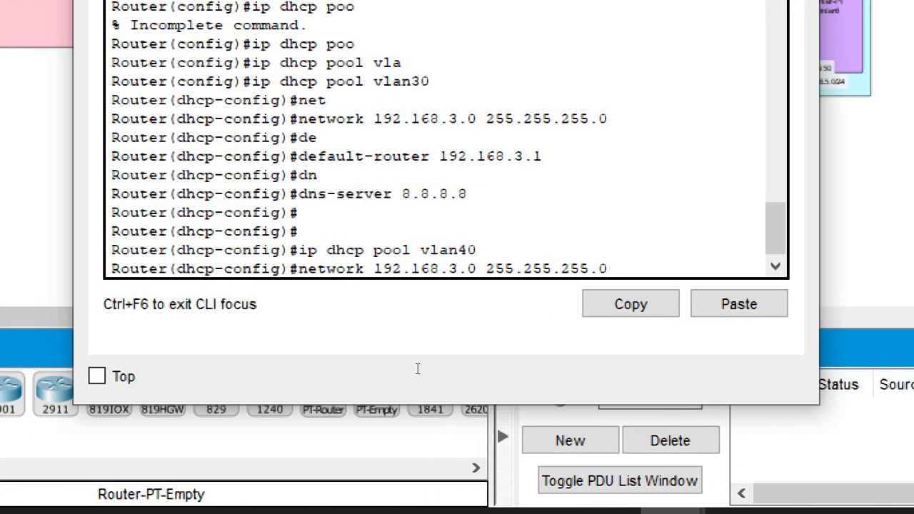
pyautogui.press('BackSpace')
pyautogui.write('4')
pyautogui.press('Return')
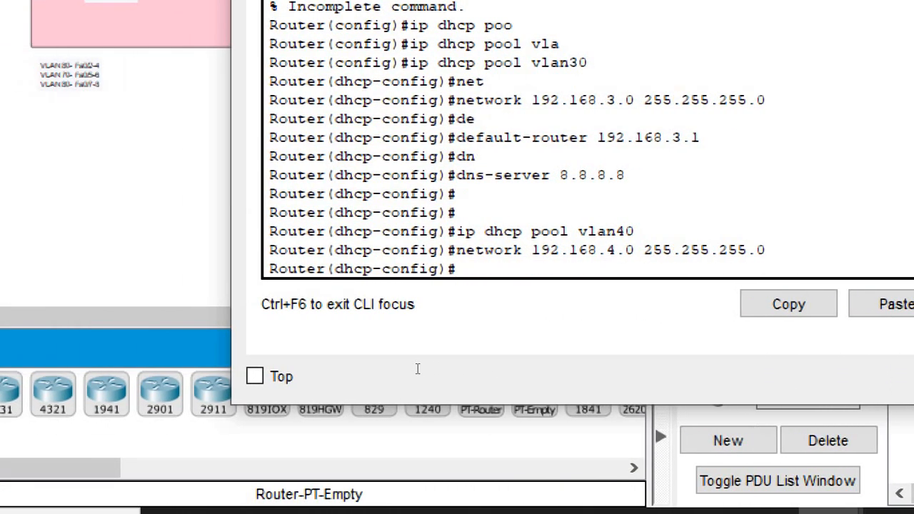
# Set the vlan40 pool's default router to 192.168.4.1 by editing the earlier default-router command.
pyautogui.press('Up')
pyautogui.press('Up')
pyautogui.press('Up')
pyautogui.press('Up')
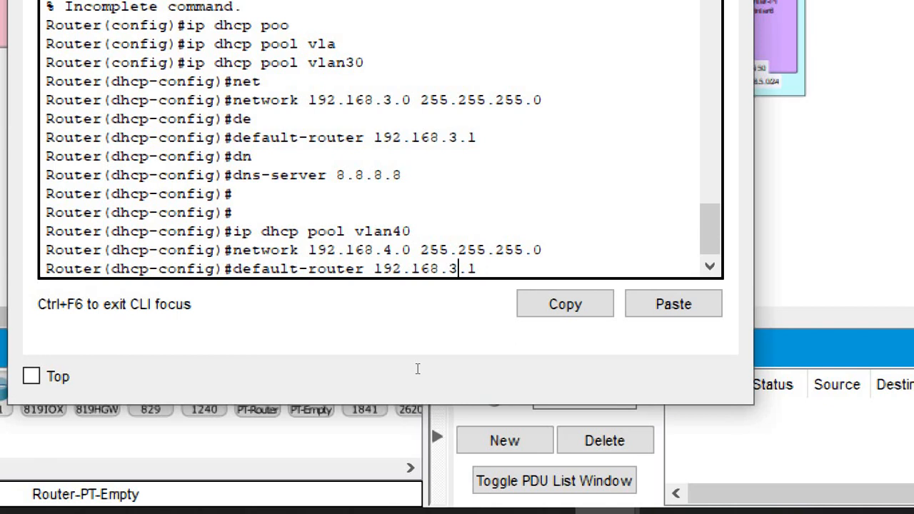
pyautogui.press('Left')
pyautogui.press('Left')
pyautogui.press('BackSpace')
pyautogui.write('4')
pyautogui.press('Return')
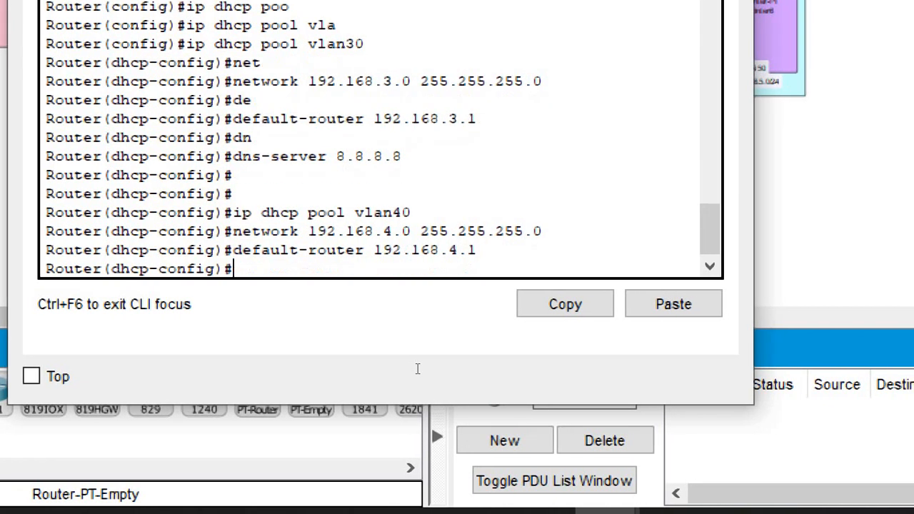
# Set the vlan40 pool's DNS server to 8.8.8.8 by reusing the earlier dns-server command.
pyautogui.press('Up')
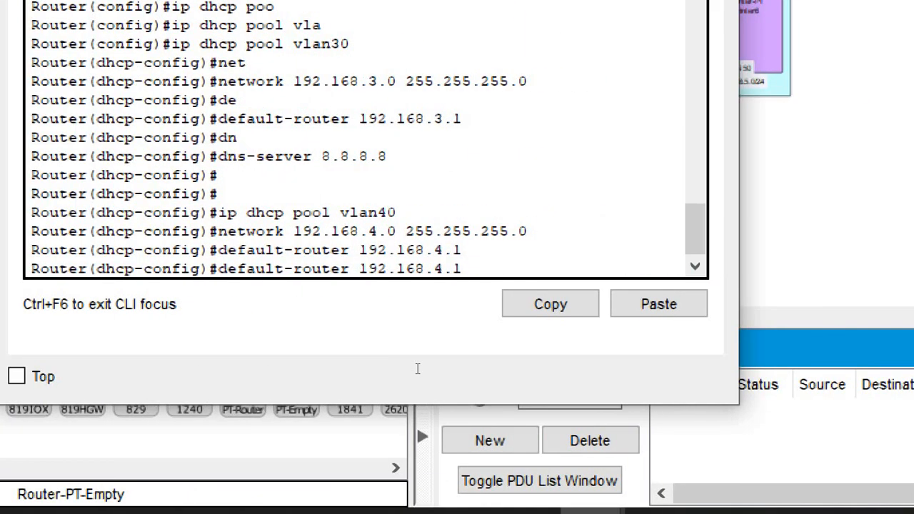
pyautogui.press('Up')
pyautogui.press('Up')
pyautogui.press('Up')
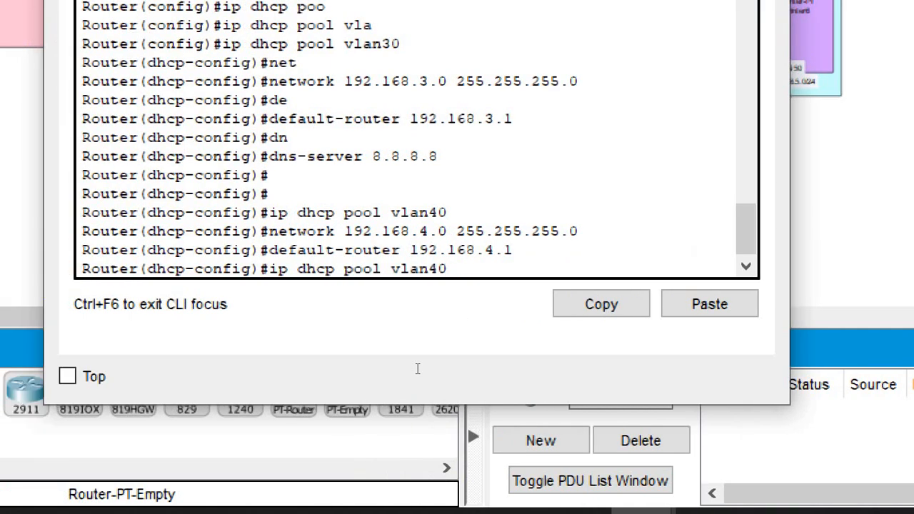
pyautogui.press('Return')
pyautogui.press('Return')
pyautogui.press('Return')
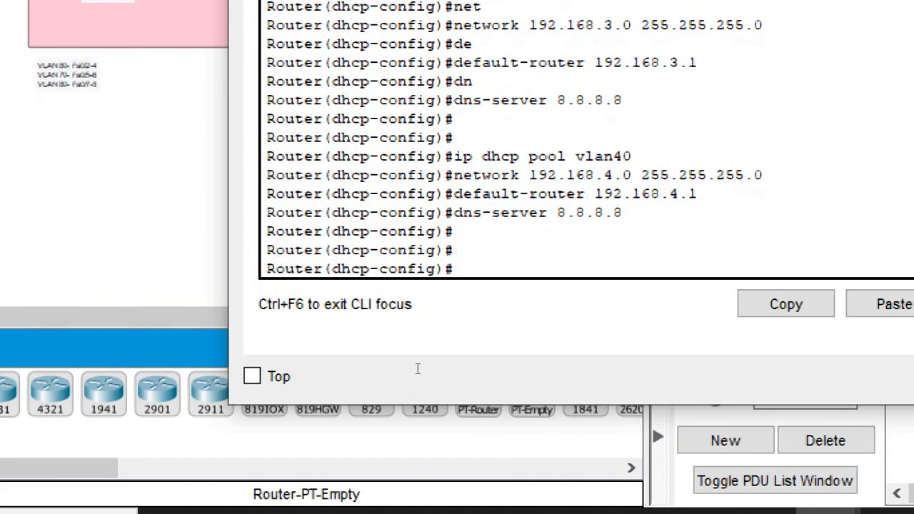
# Create a third DHCP pool named vlan50 on Router5 by editing the vlan40 pool command.
pyautogui.press('Up')
pyautogui.press('Up')
pyautogui.press('Up')
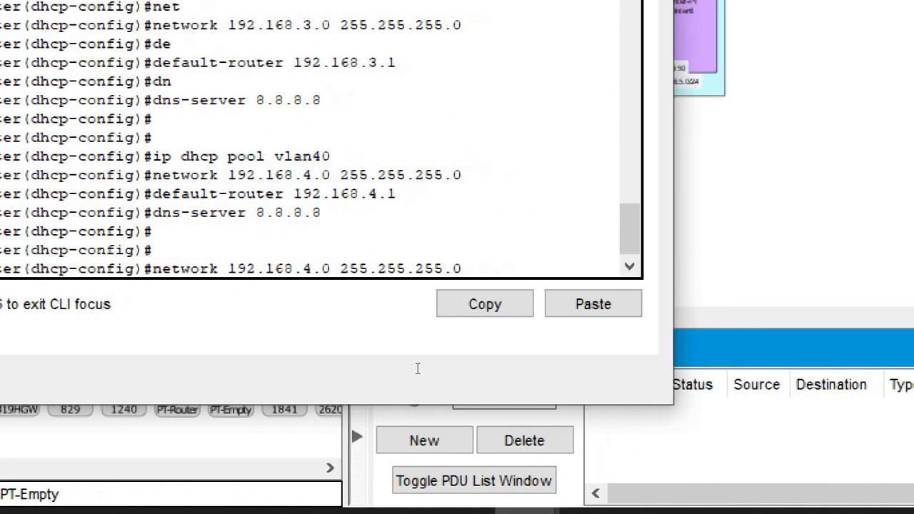
pyautogui.press('Up')
pyautogui.press('BackSpace')
pyautogui.press('BackSpace')
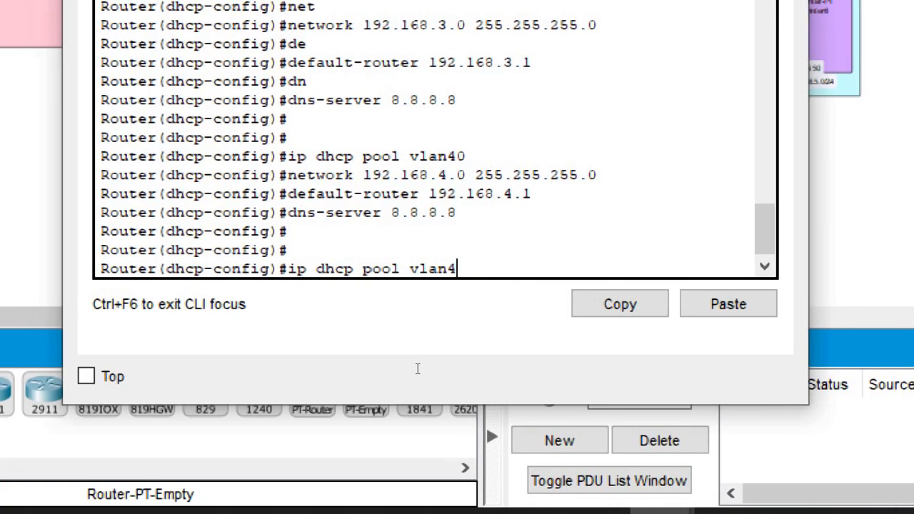
pyautogui.write('50')
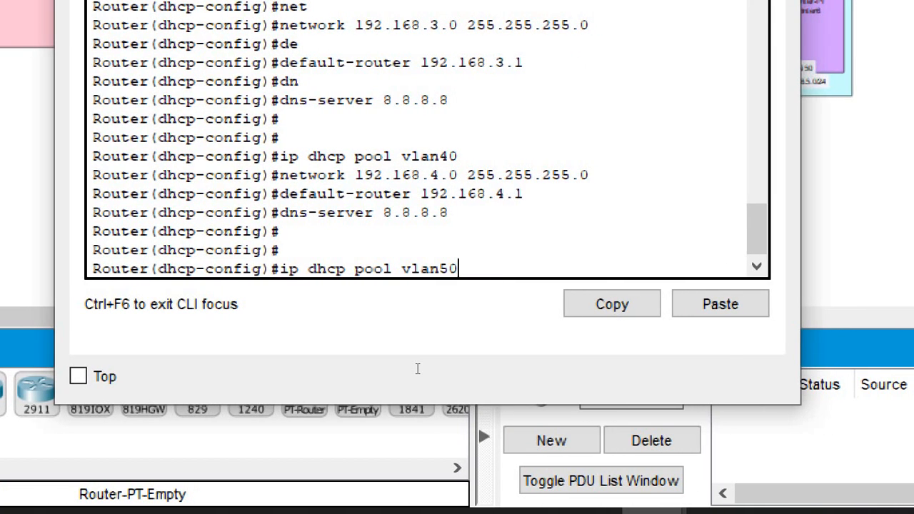
pyautogui.press('Return')
# Assign the network 192.168.5.0 with mask 255.255.255.0 to the vlan50 pool by editing the vlan40 network command.
pyautogui.press('Up')
pyautogui.press('Up')
pyautogui.press('Up')
pyautogui.press('Up')
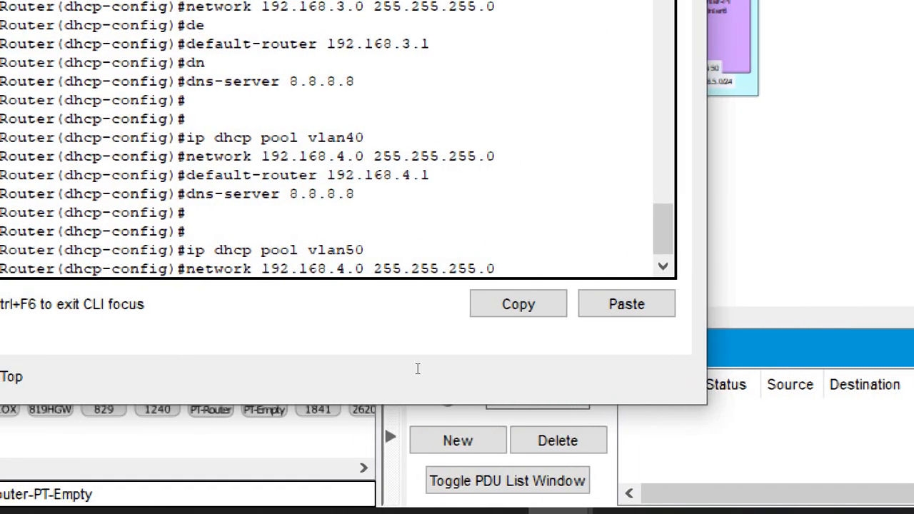
pyautogui.press('Left')
pyautogui.press('Left')
pyautogui.press('Left')
pyautogui.press('Left')
pyautogui.press('Left')
pyautogui.press('Left')
pyautogui.press('Left')
pyautogui.press('Left')
pyautogui.press('Left')
pyautogui.press('Left')
pyautogui.press('Left')
pyautogui.press('Left')
pyautogui.press('Left')
pyautogui.press('Left')
pyautogui.press('Left')
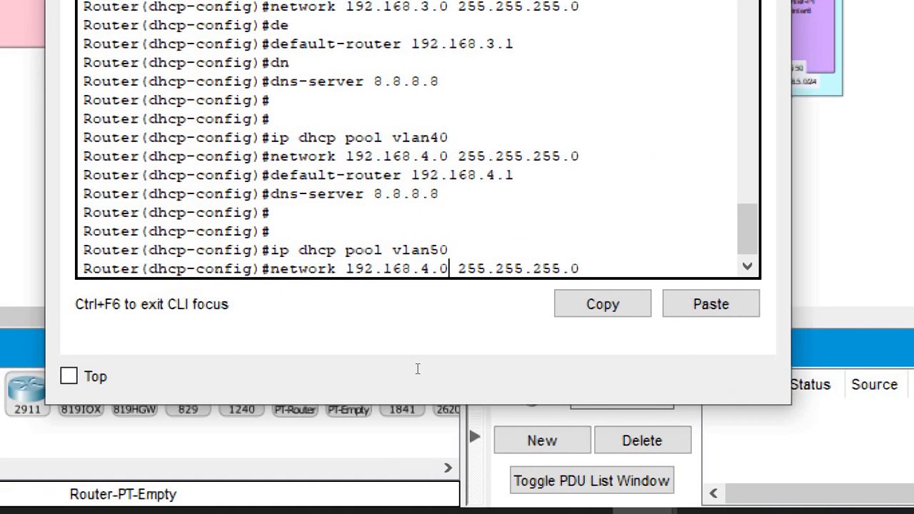
pyautogui.press('BackSpace')
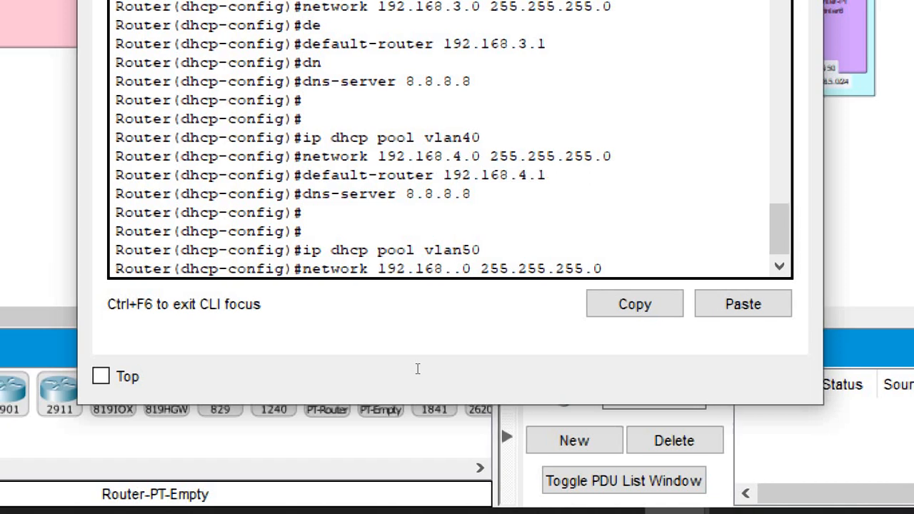
pyautogui.write('5')
pyautogui.press('Return')
# Set the vlan50 pool's default router to 192.168.5.1 by editing the vlan40 default-router command.
pyautogui.press('Up')
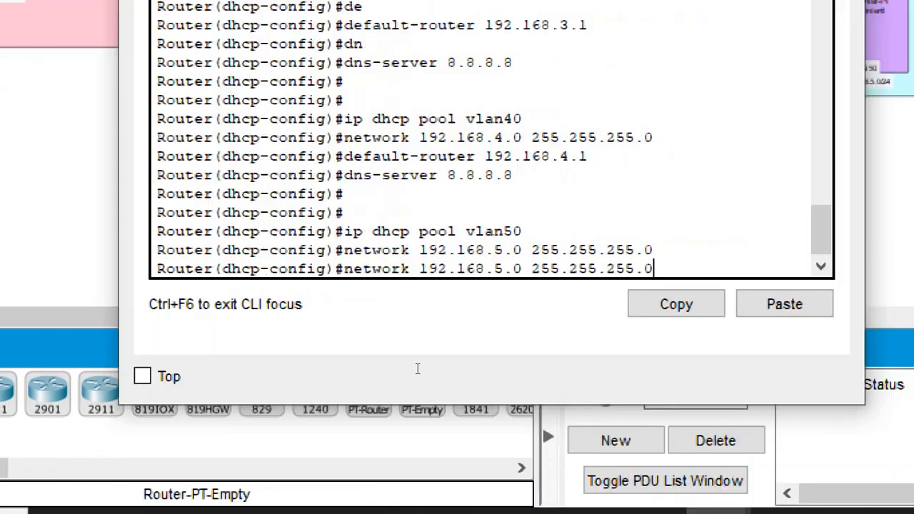
pyautogui.press('Up')
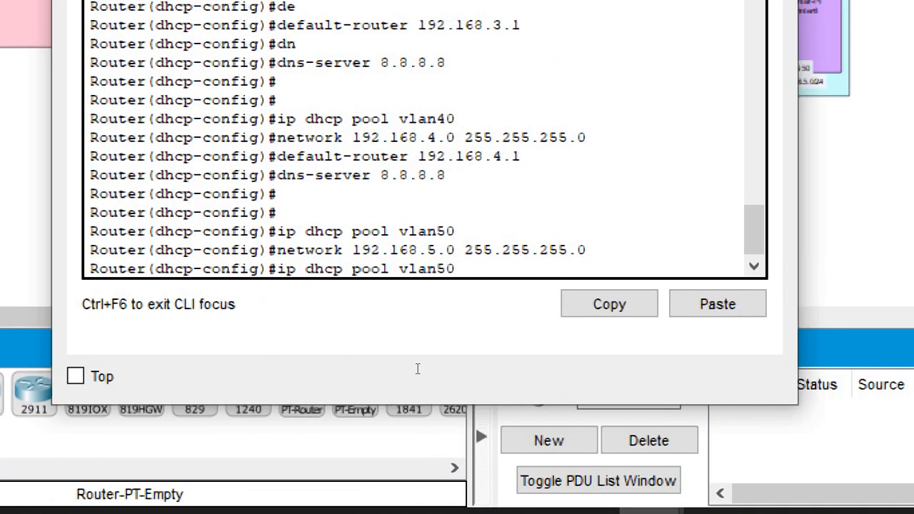
pyautogui.press('Up')
pyautogui.press('Up')
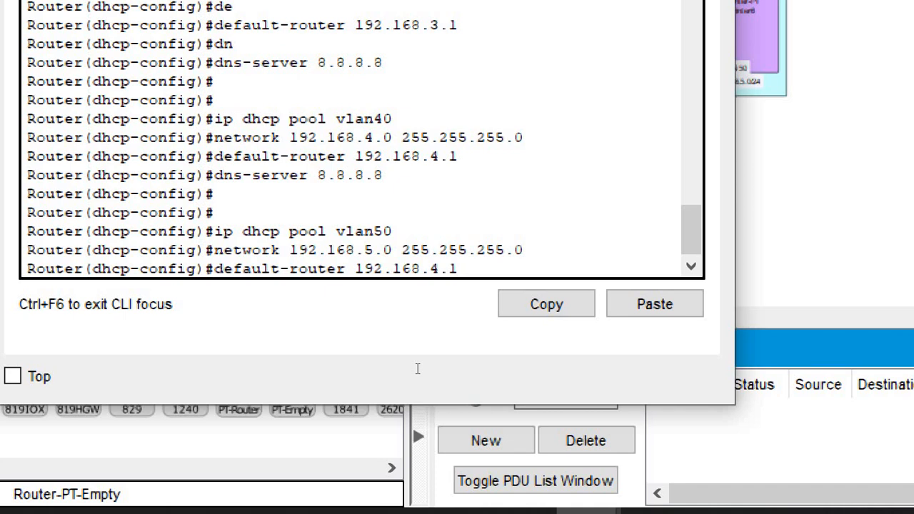
pyautogui.press('Left')
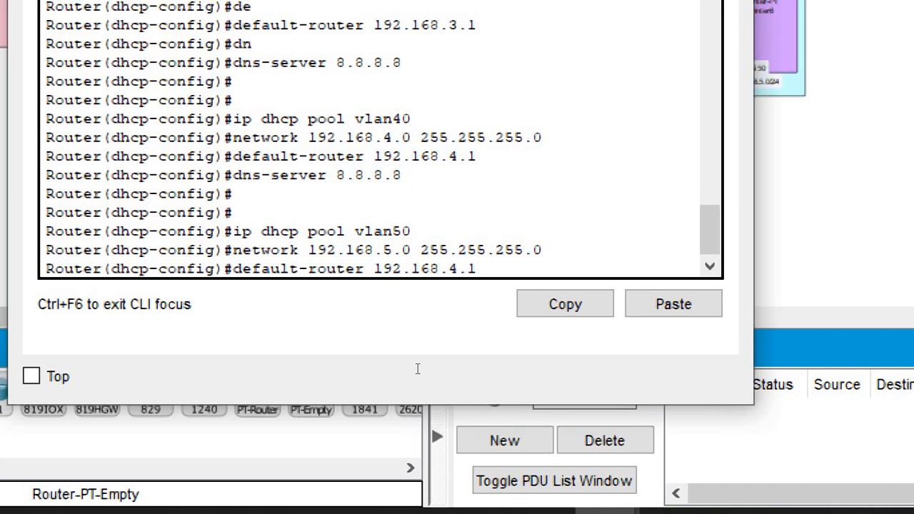
pyautogui.press('BackSpace')
pyautogui.write('5')
pyautogui.press('Return')
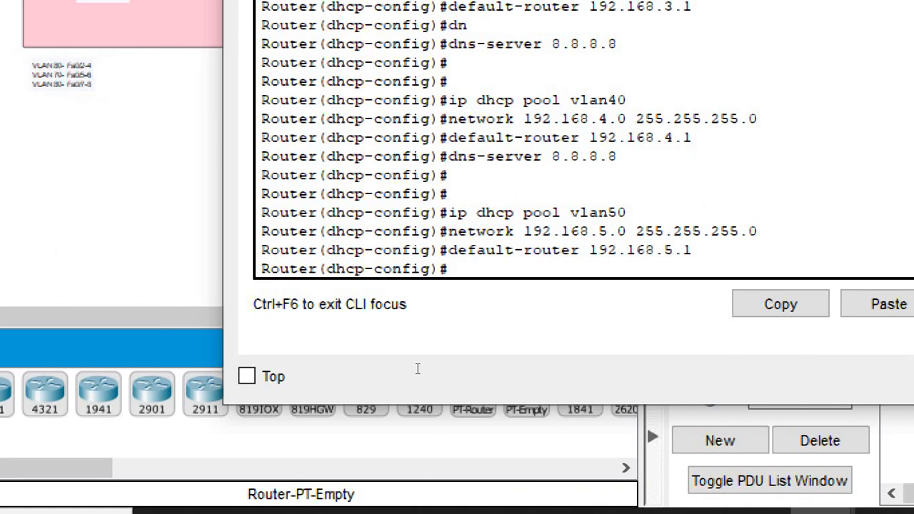
# Set the vlan50 pool's DNS server to 8.8.8.8 by reusing the earlier dns-server command.
pyautogui.press('Up')
pyautogui.press('Up')
pyautogui.press('Up')
pyautogui.press('Up')
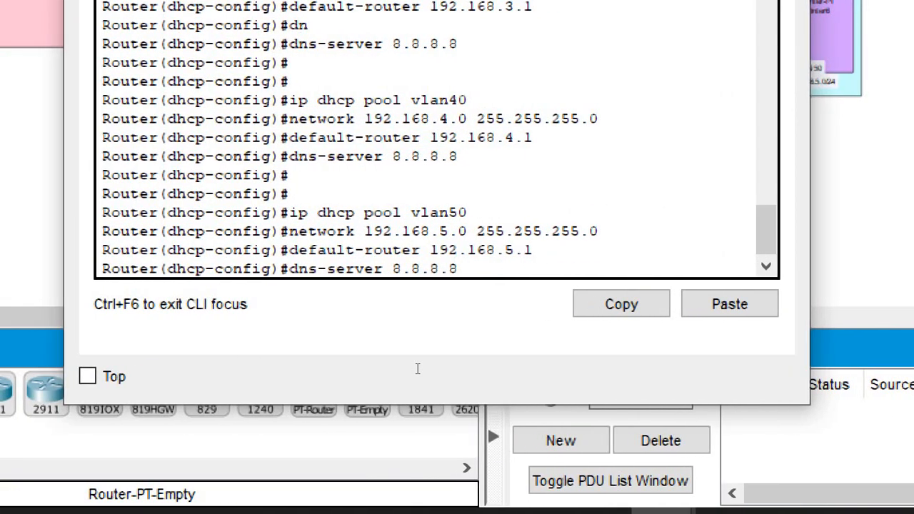
pyautogui.press('Return')
pyautogui.press('Return')
pyautogui.press('Return')
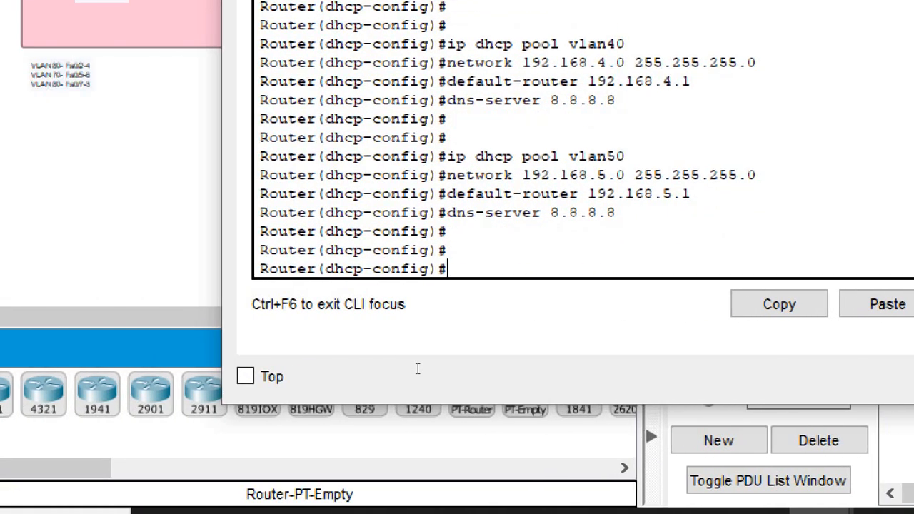
# Save Router5's running configuration with do wr and minimize its window.
pyautogui.write('do wr')
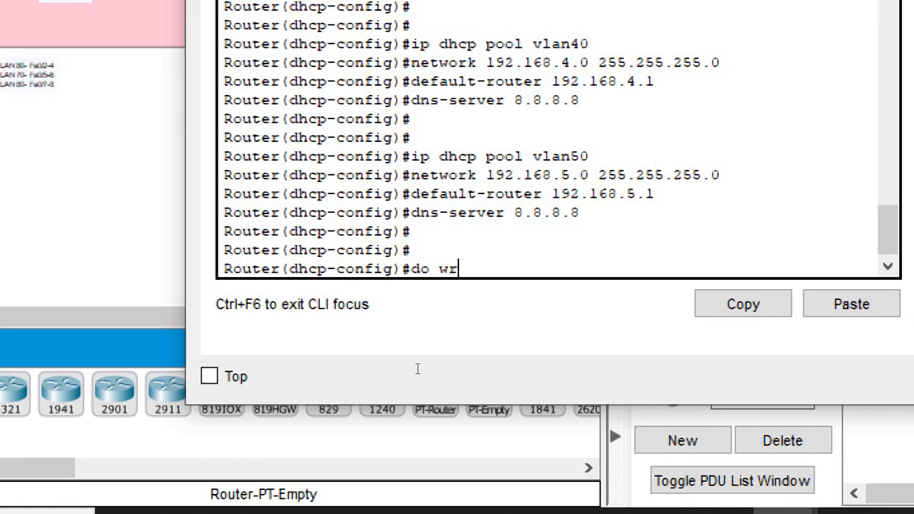
pyautogui.press('Return')
pyautogui.press('Return')
pyautogui.press('Return')
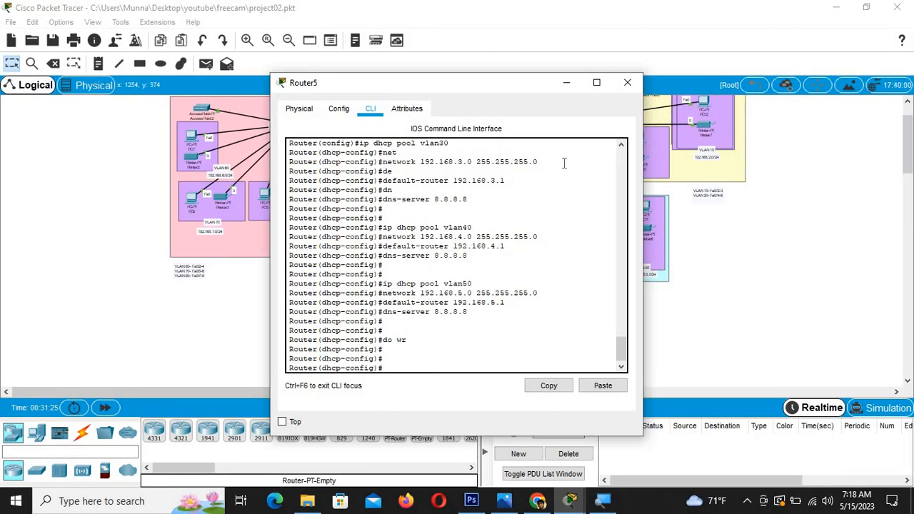
pyautogui.click(567, 82)
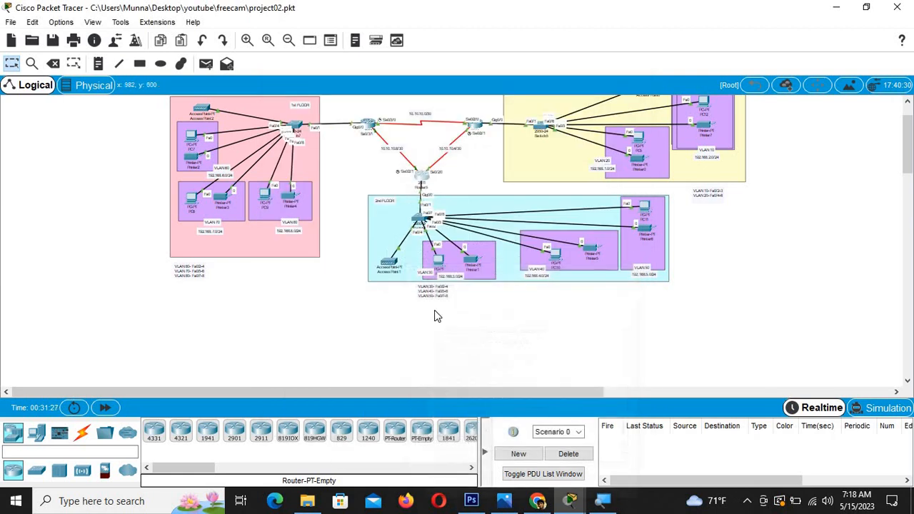
# Switch PC6 in VLAN 30 from static addressing to DHCP and minimize its window.
pyautogui.click(437, 263)
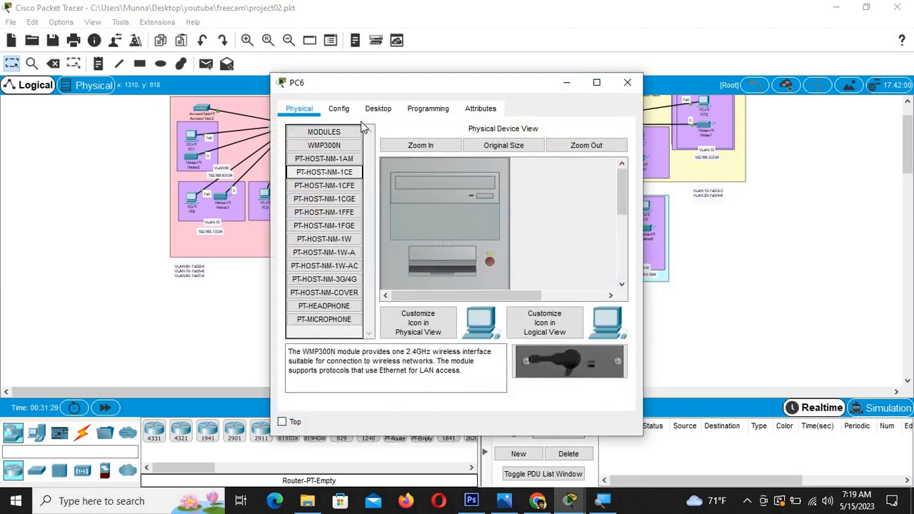
pyautogui.click(377, 110)
pyautogui.click(339, 169)
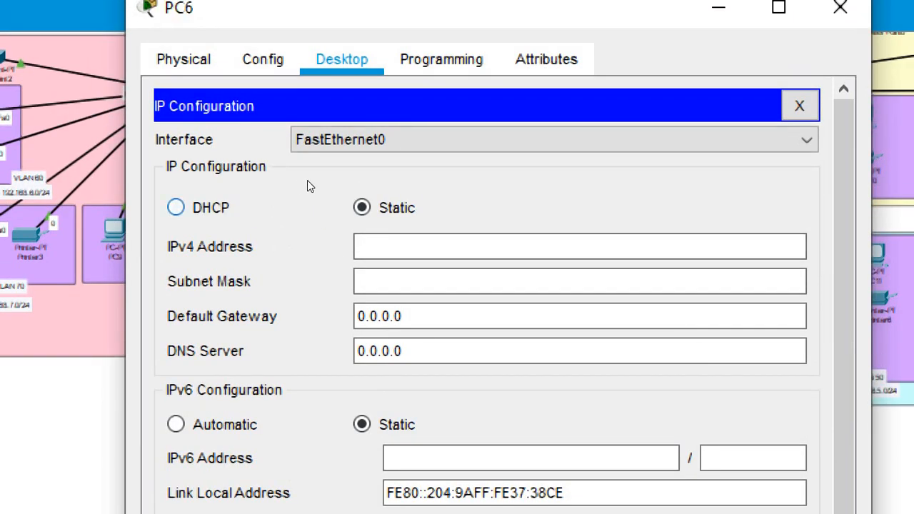
pyautogui.click(187, 208)
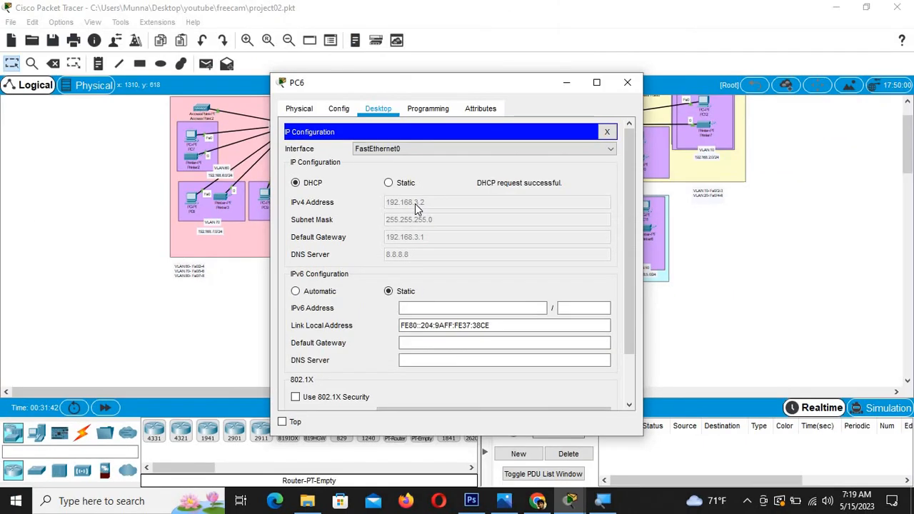
pyautogui.click(565, 83)
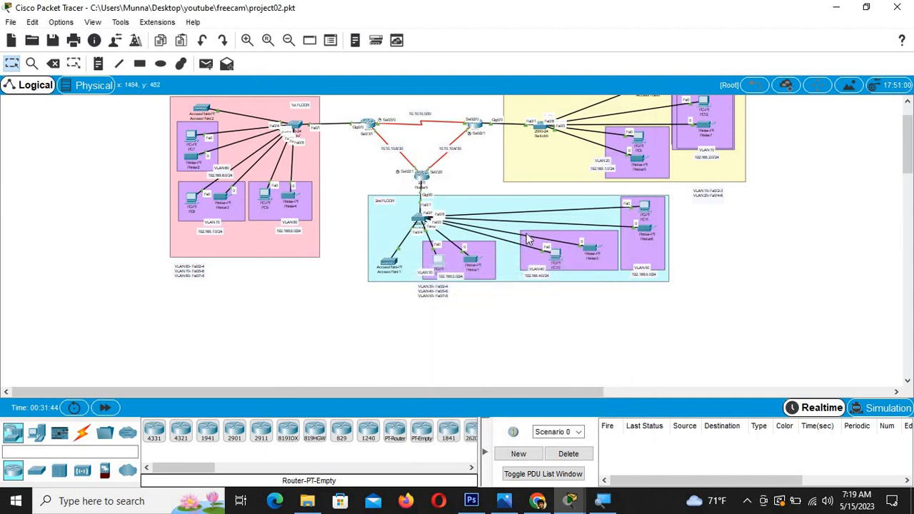
# Set PC10 in VLAN 40 to obtain its IP configuration by DHCP and minimize its window.
pyautogui.click(556, 257)
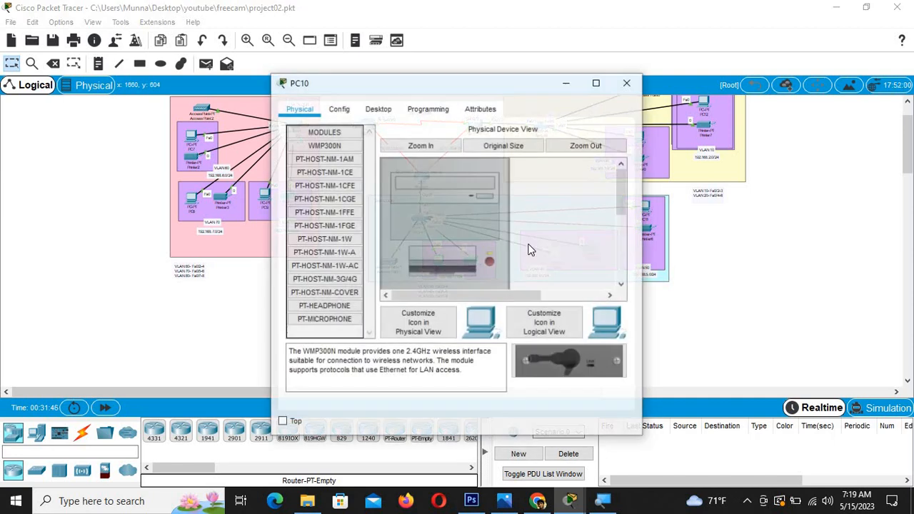
pyautogui.click(382, 111)
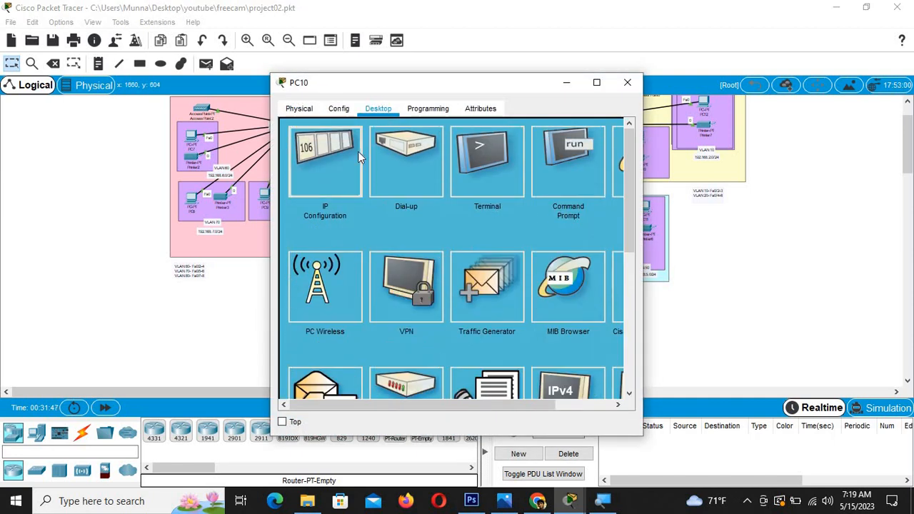
pyautogui.click(358, 151)
pyautogui.click(317, 183)
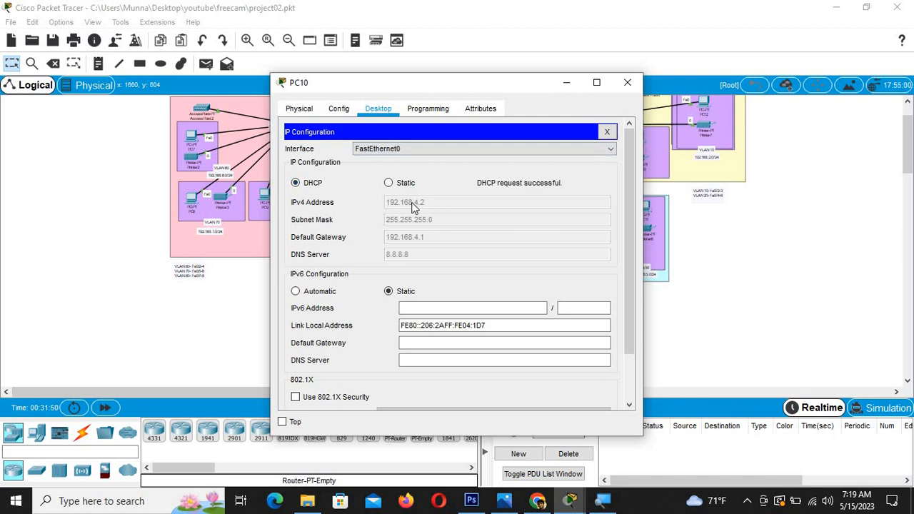
pyautogui.click(567, 84)
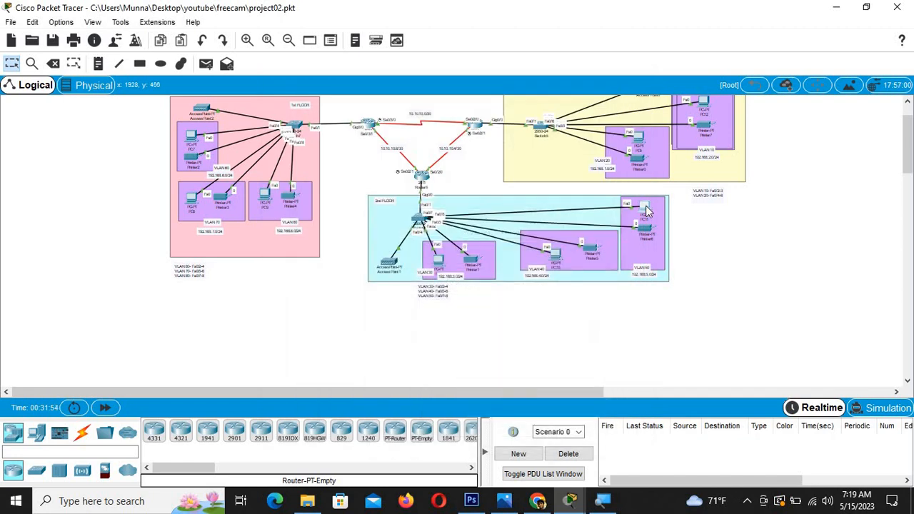
# Set PC11 in VLAN 50 to obtain its IP configuration by DHCP and minimize its window.
pyautogui.click(645, 209)
pyautogui.click(381, 109)
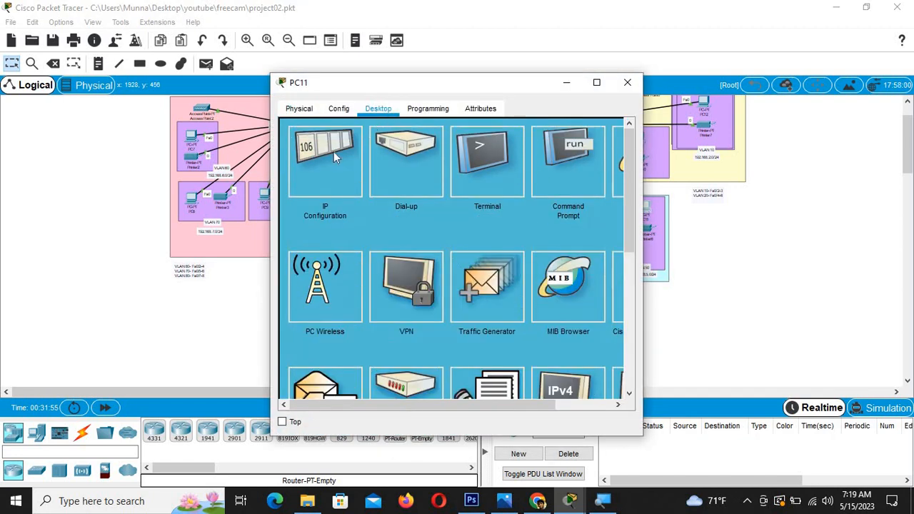
pyautogui.click(334, 152)
pyautogui.click(312, 184)
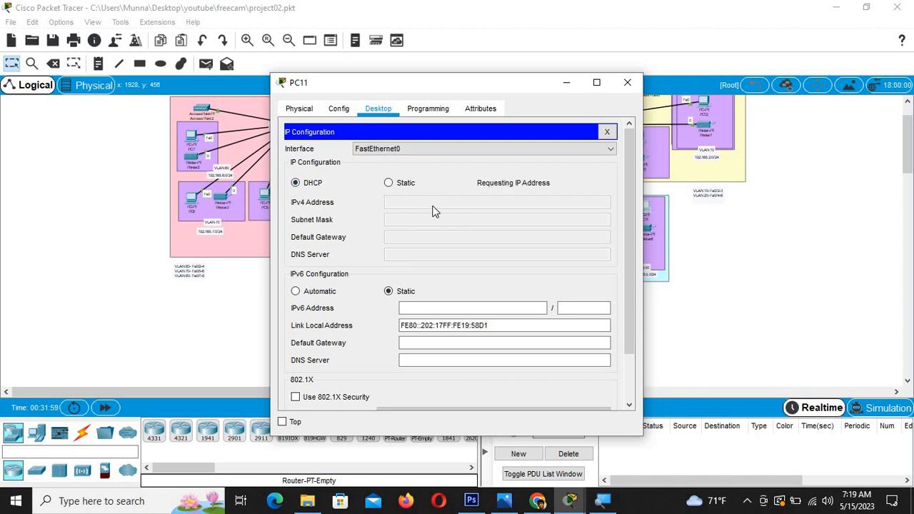
pyautogui.click(569, 86)
# Open the command line of Router4 and enter global configuration mode with en and conf t.
pyautogui.scroll(1, 671, 142)
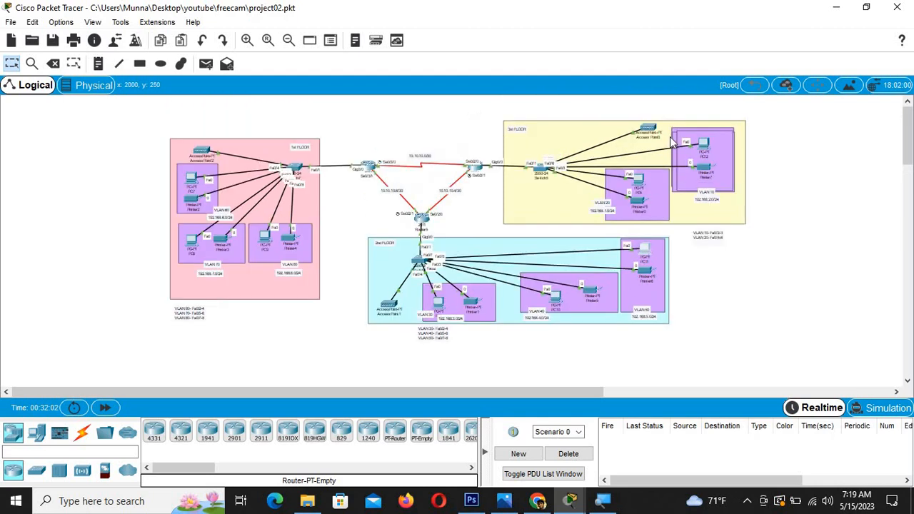
pyautogui.click(477, 173)
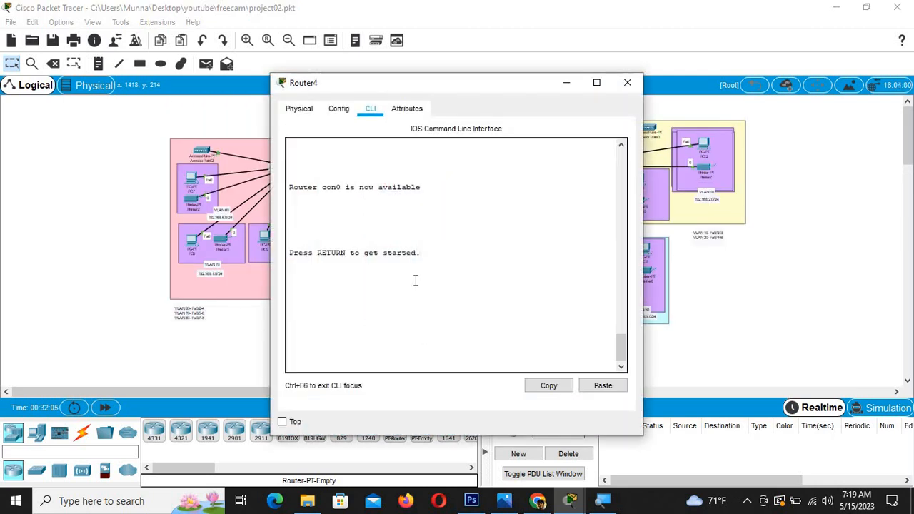
pyautogui.press('Return')
pyautogui.press('Return')
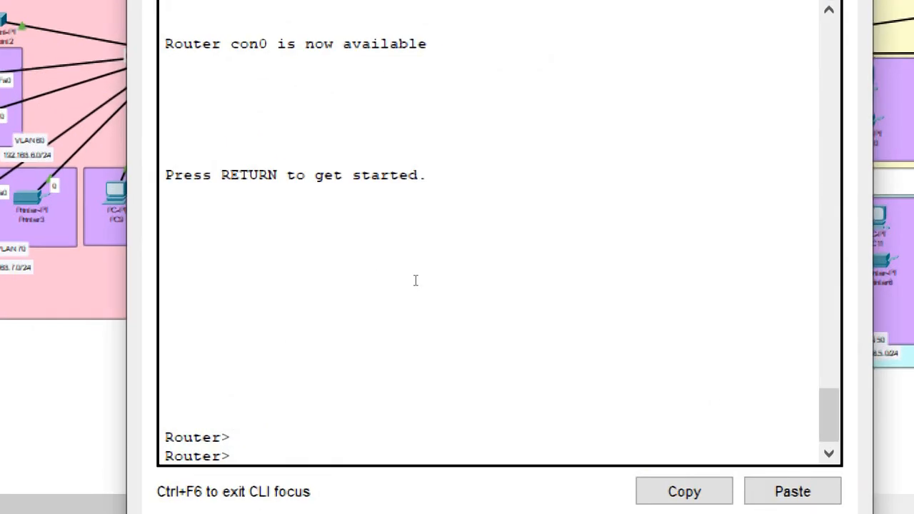
pyautogui.write('en')
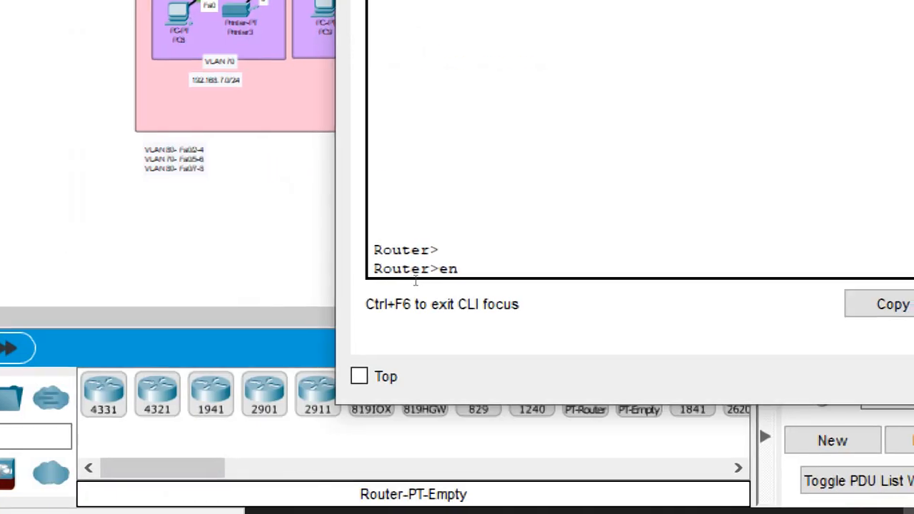
pyautogui.press('Return')
pyautogui.press('Return')
pyautogui.write('conf t')
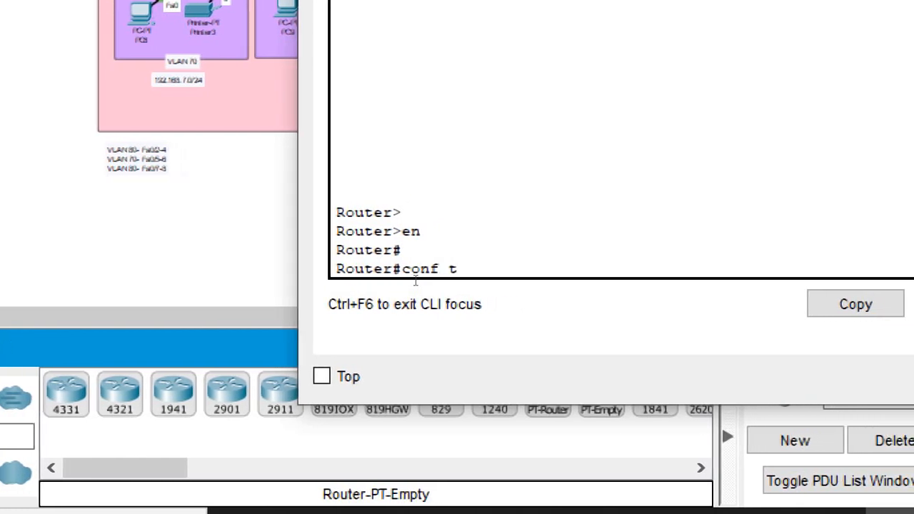
pyautogui.press('Return')
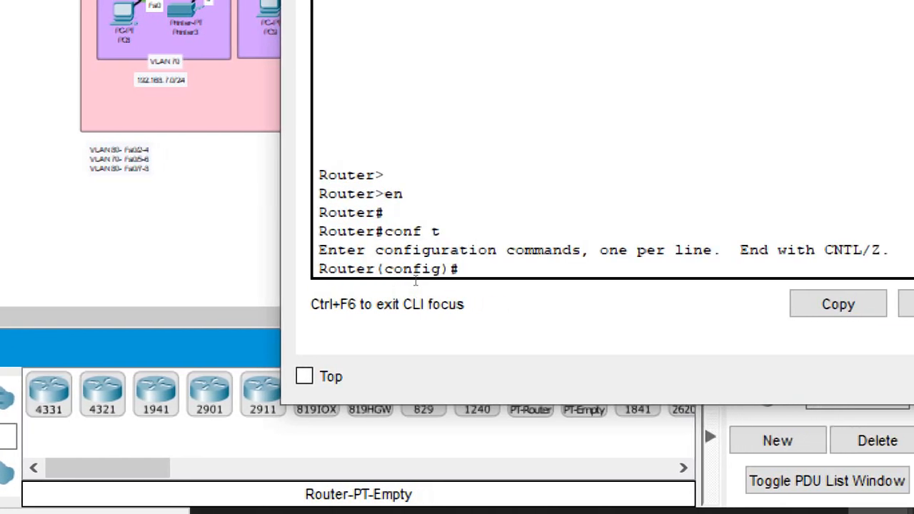
# Enable the DHCP service on Router4 with the service dhcp command.
pyautogui.write('ser')
pyautogui.press('Tab')
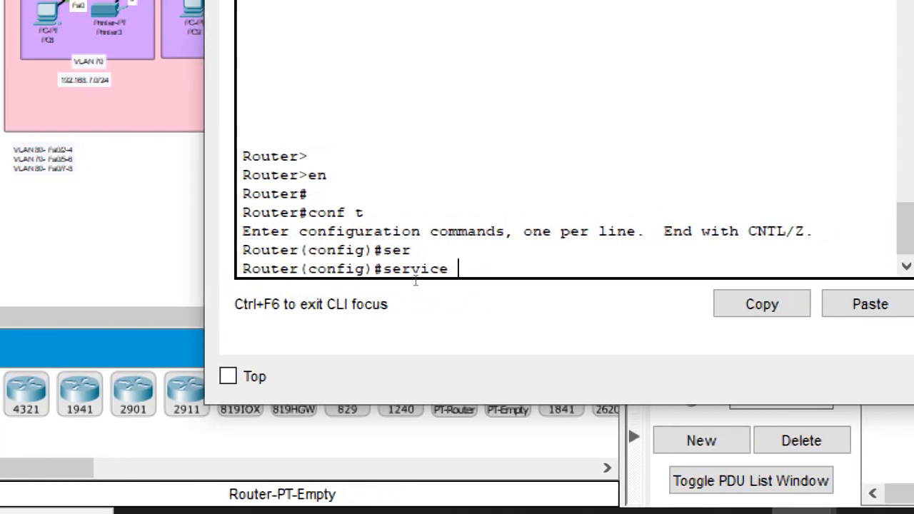
pyautogui.write('dh')
pyautogui.press('Tab')
pyautogui.press('Return')
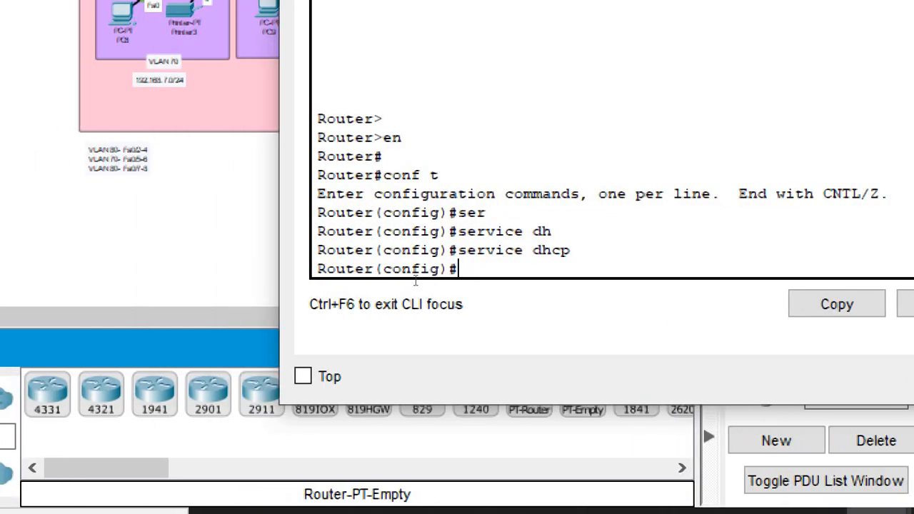
# Try to create a DHCP pool on Router4 with the command ip dhcp pool vlan 10.
pyautogui.write('ip dh')
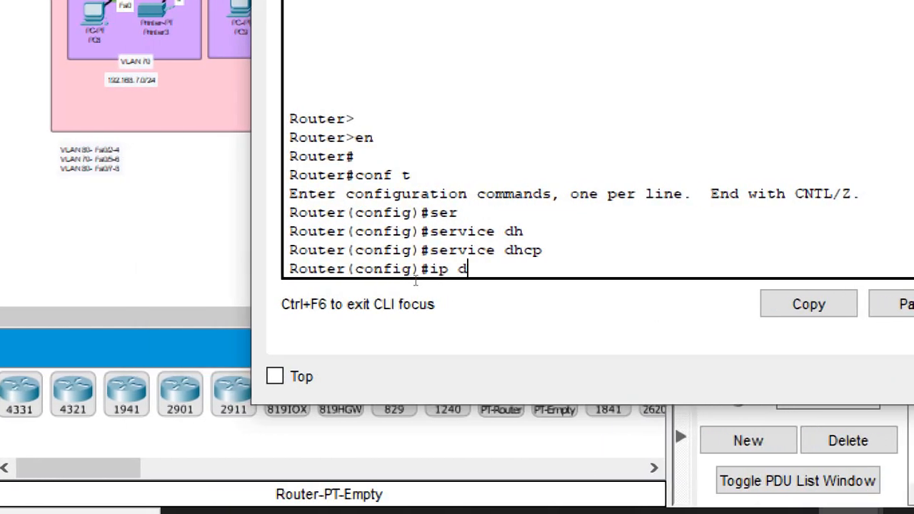
pyautogui.press('Tab')
pyautogui.write('po')
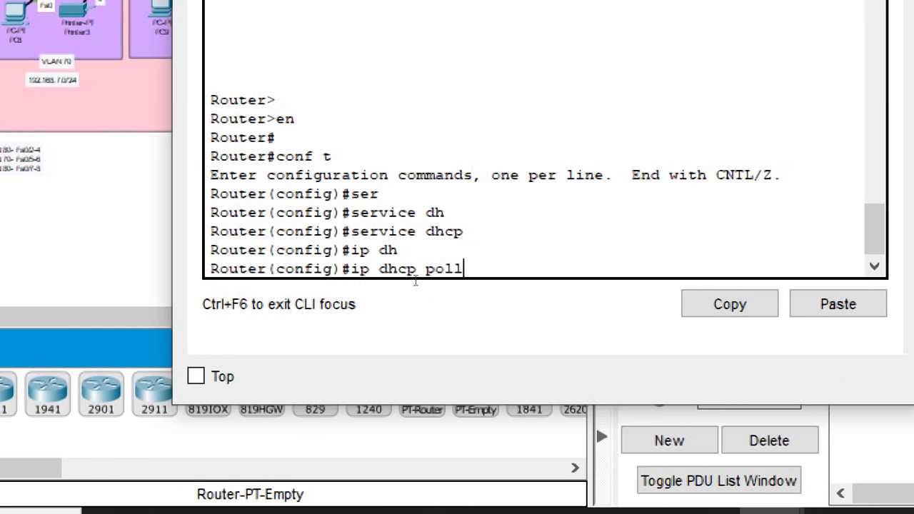
pyautogui.press('Tab')
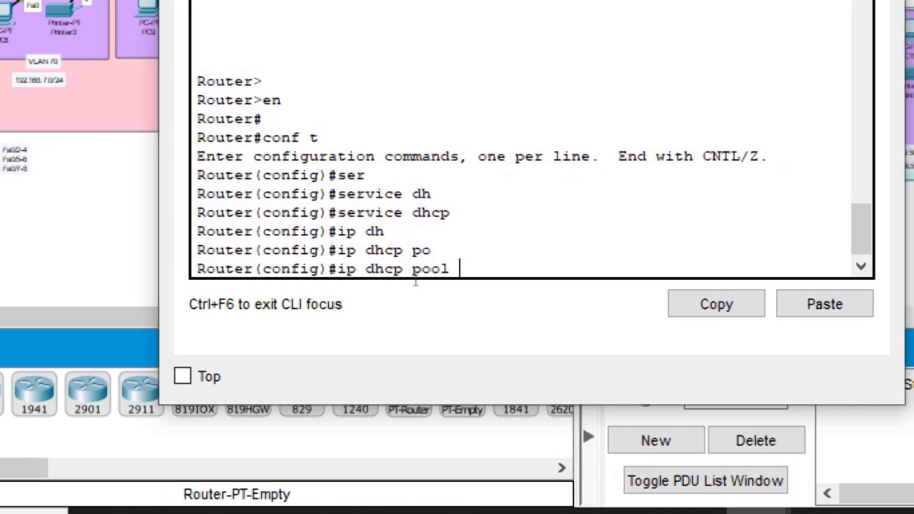
pyautogui.write('vlan')
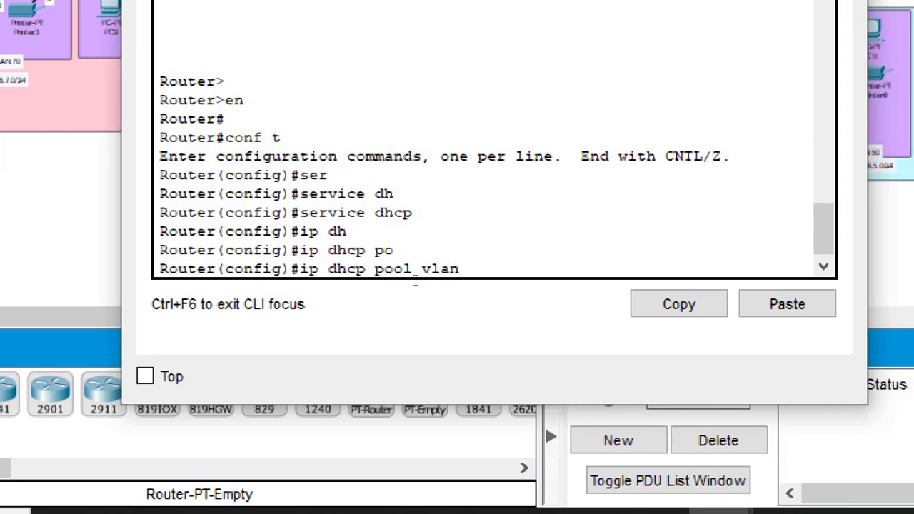
pyautogui.write(' 1')
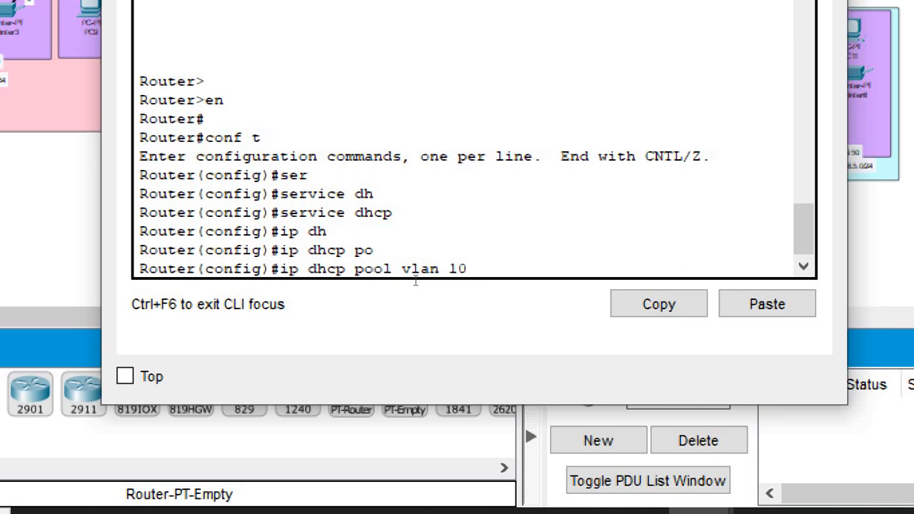
pyautogui.write('0')
pyautogui.press('Return')
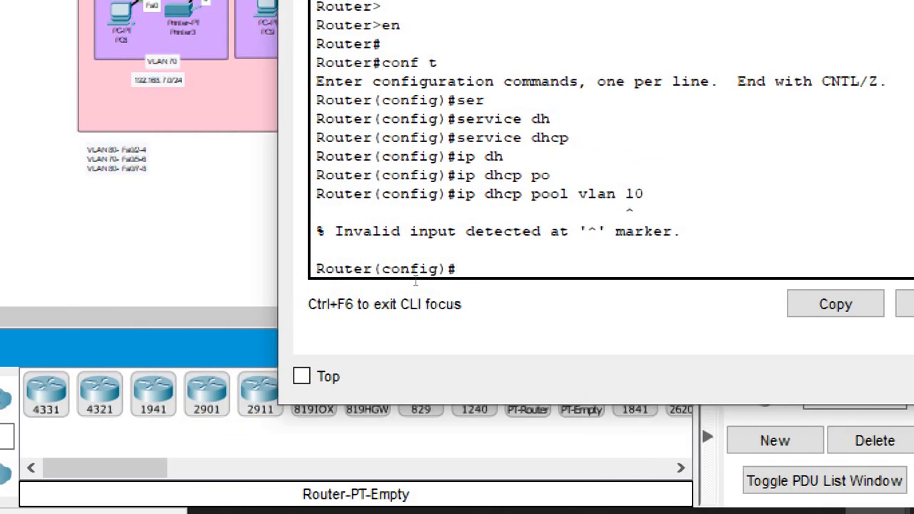
# Create a DHCP pool named vlan10 on Router4 with the command ip dhcp pool vlan10.
pyautogui.press('Up')
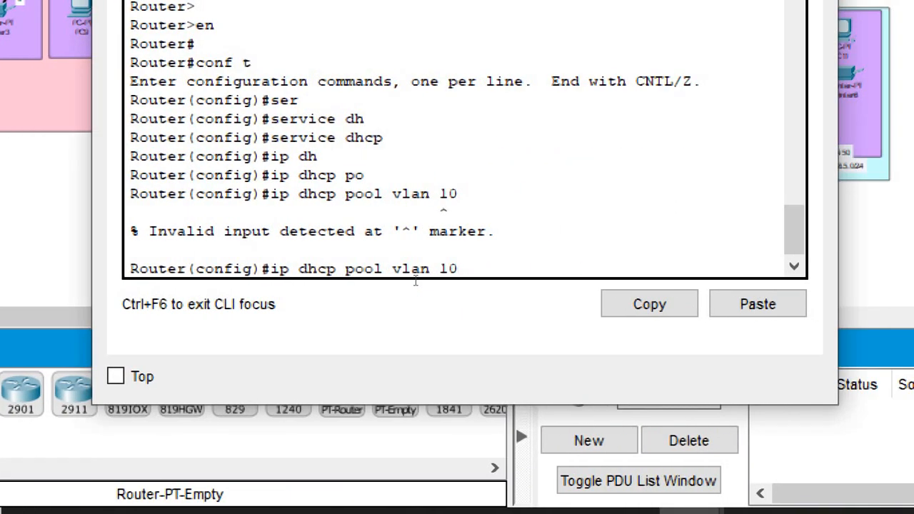
pyautogui.press('BackSpace')
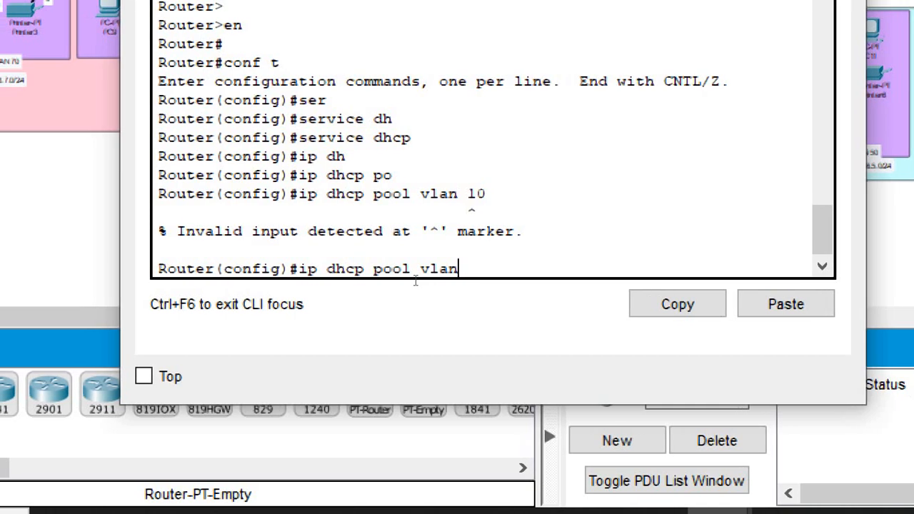
pyautogui.write('10')
pyautogui.press('Return')
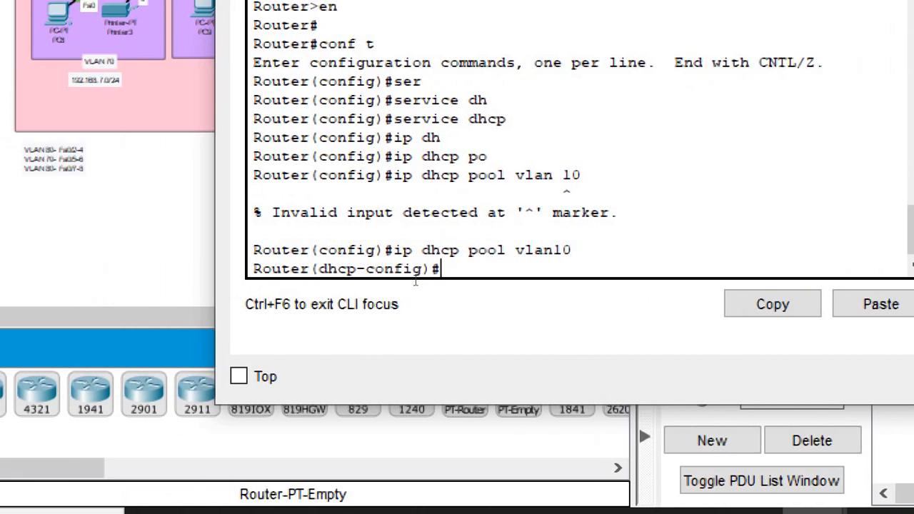
# Assign the network 192.168.1.0 with mask 255.255.255.0 to the vlan10 DHCP pool.
pyautogui.write('net')
pyautogui.press('Tab')
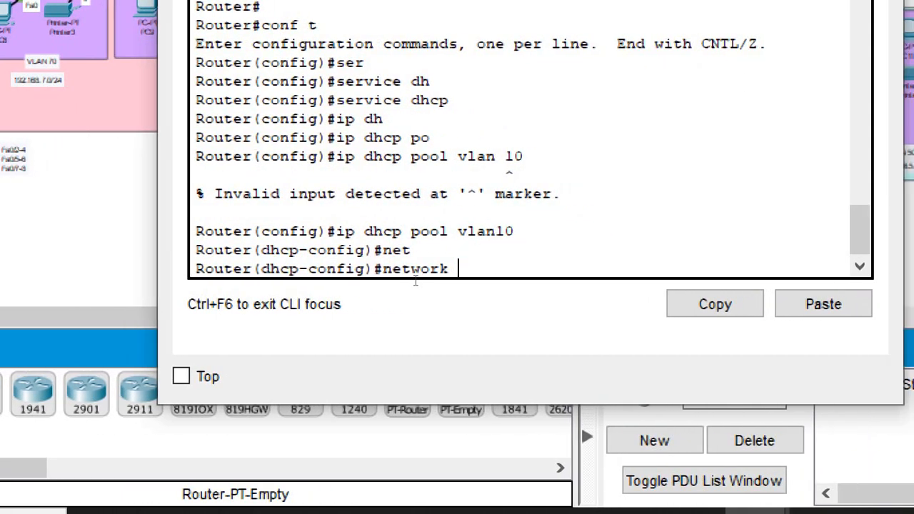
pyautogui.write('192.16')
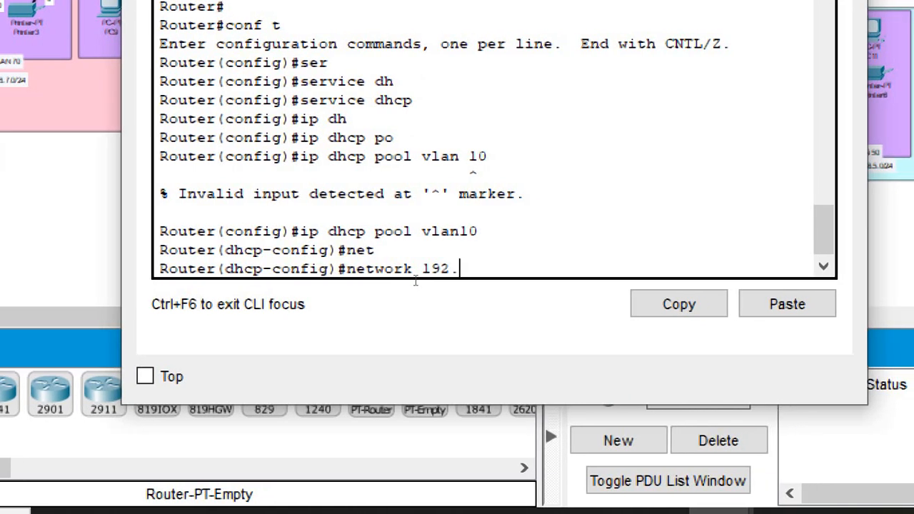
pyautogui.write('8.1.')
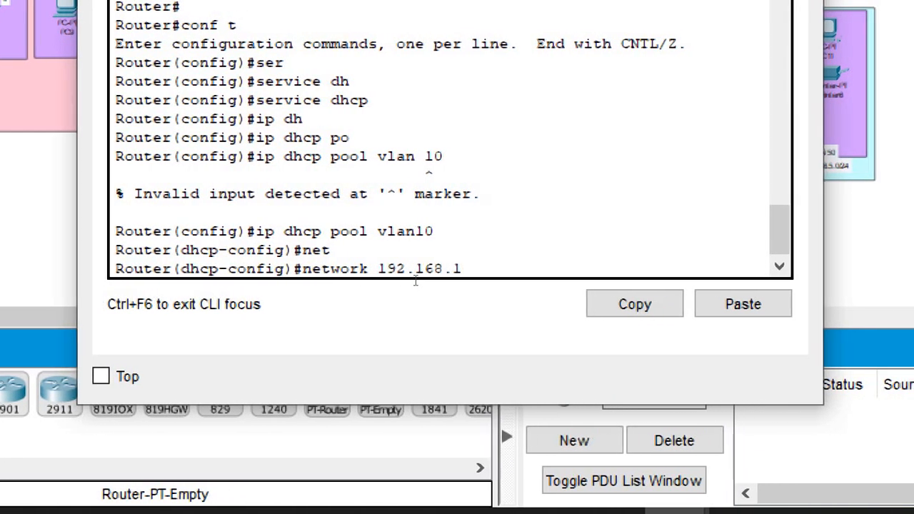
pyautogui.write('1')
pyautogui.press('BackSpace')
pyautogui.write('0 ')
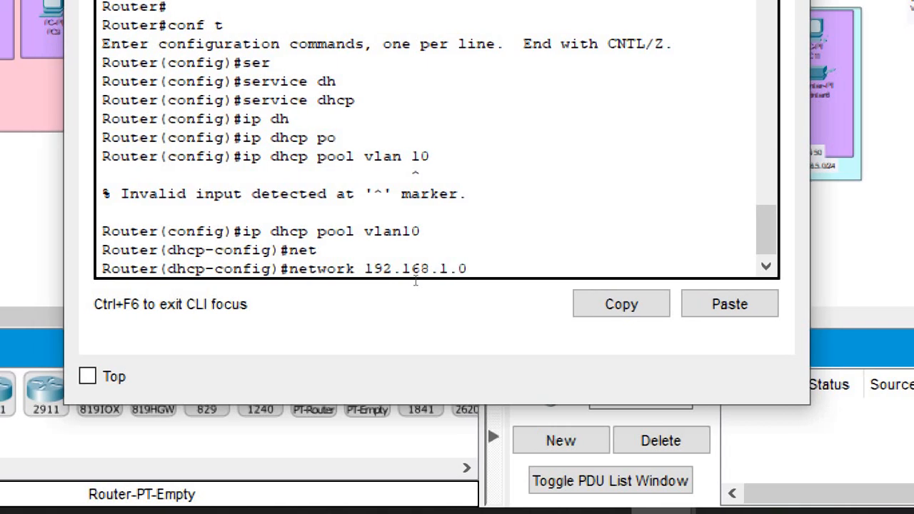
pyautogui.write('255.2')
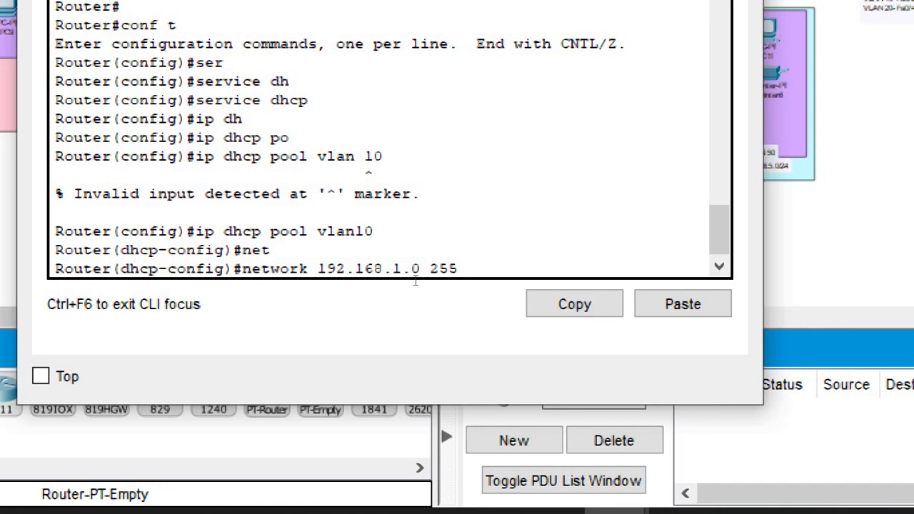
pyautogui.write('55.255.25')
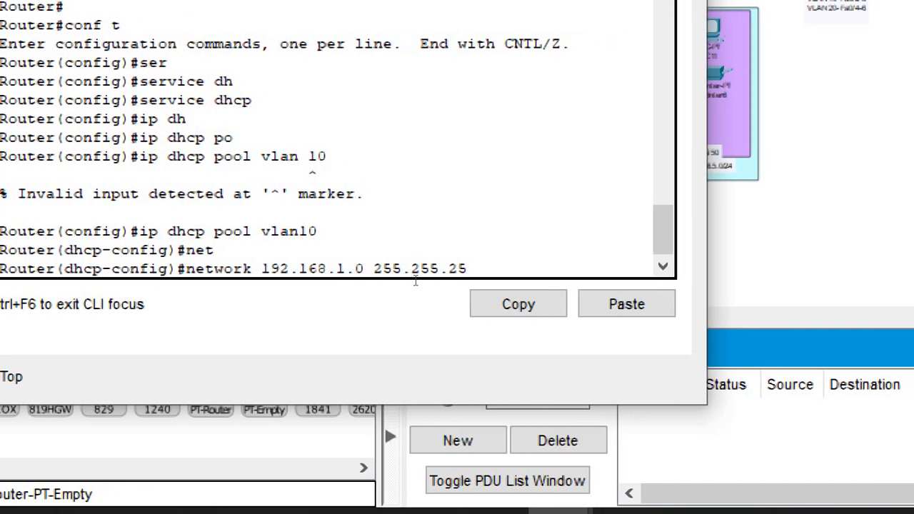
pyautogui.write('.0')
pyautogui.press('Return')
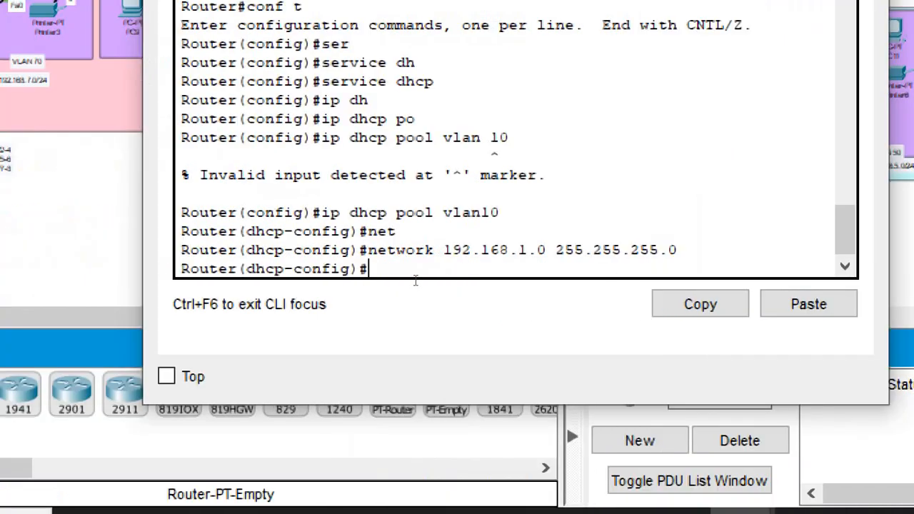
# Set the default router of the vlan10 DHCP pool to 192.168.1.1.
pyautogui.write('de')
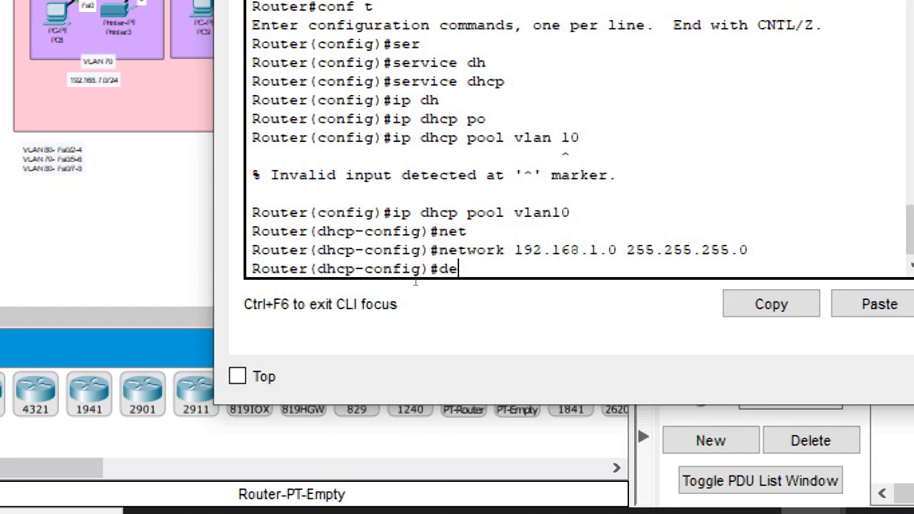
pyautogui.press('Tab')
pyautogui.write('192.16')
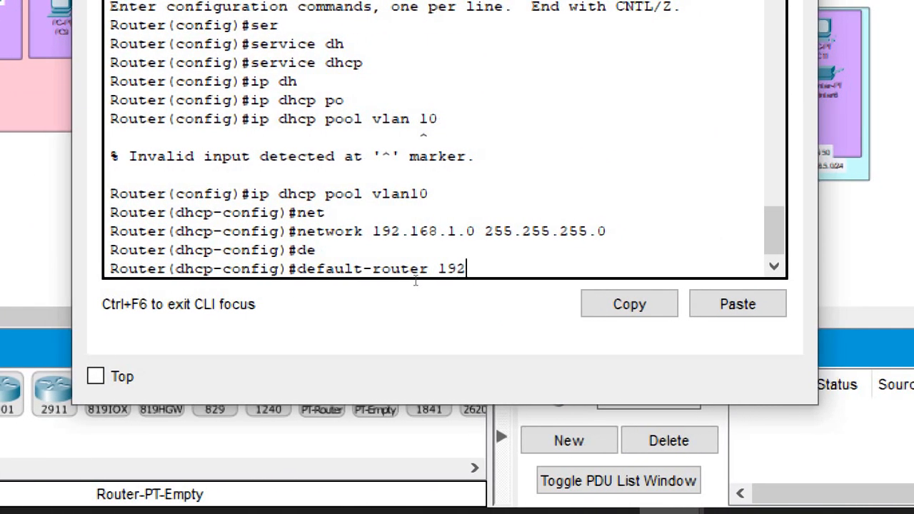
pyautogui.write('8.1')
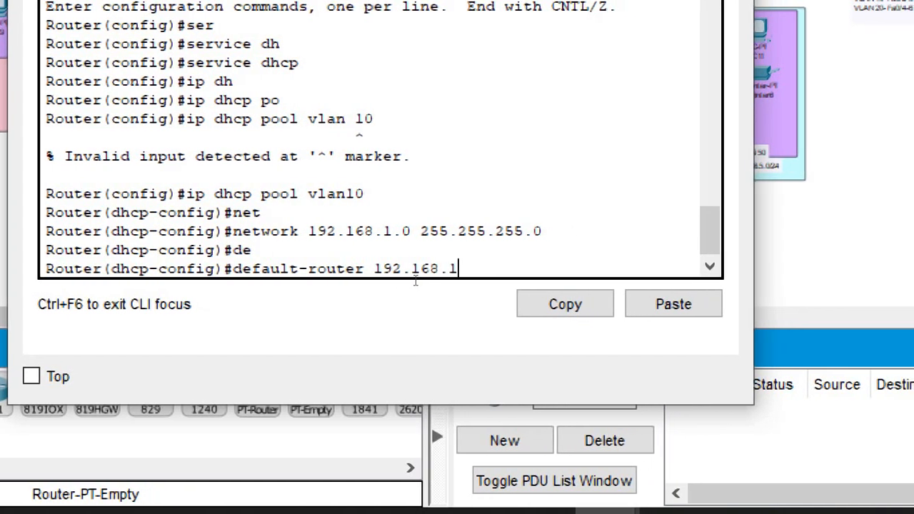
pyautogui.write('.1')
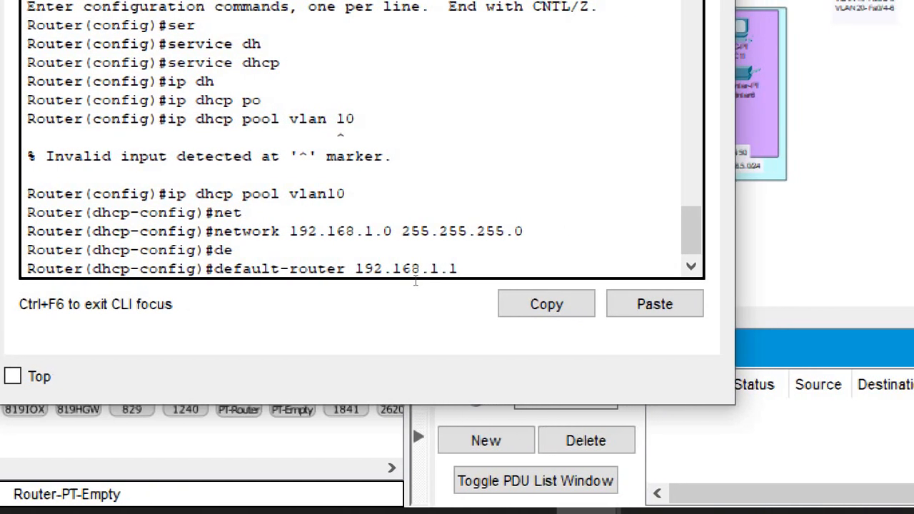
pyautogui.press('Return')
# Set the DNS server of the vlan10 DHCP pool to 8.8.8.8.
pyautogui.write('dn')
pyautogui.press('Tab')
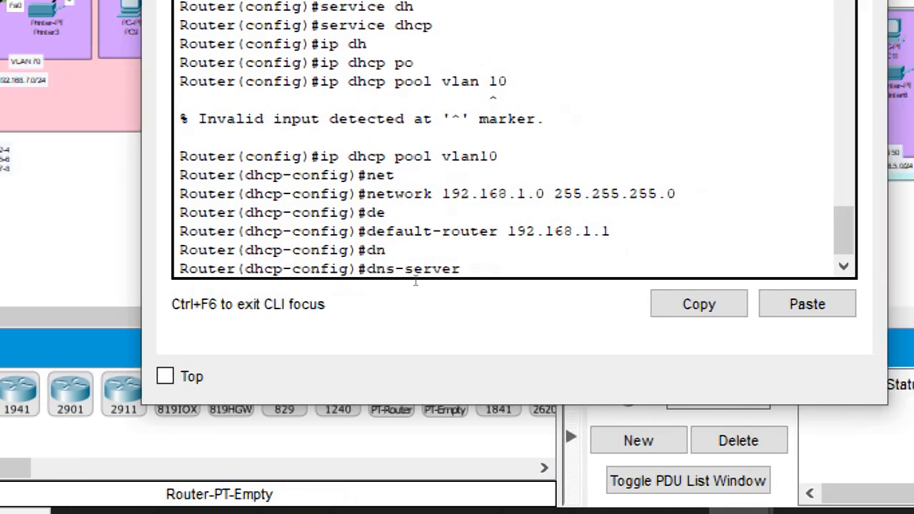
pyautogui.write('8.8.8.')
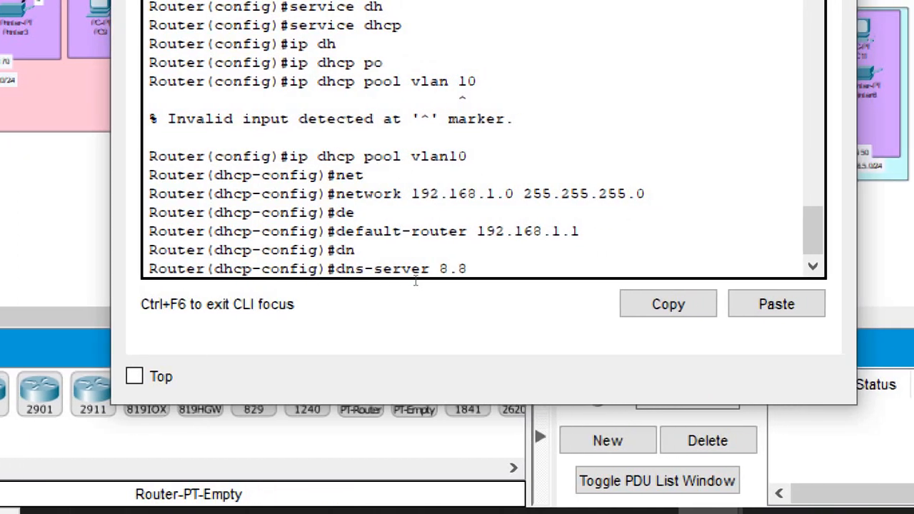
pyautogui.write('8')
pyautogui.press('Return')
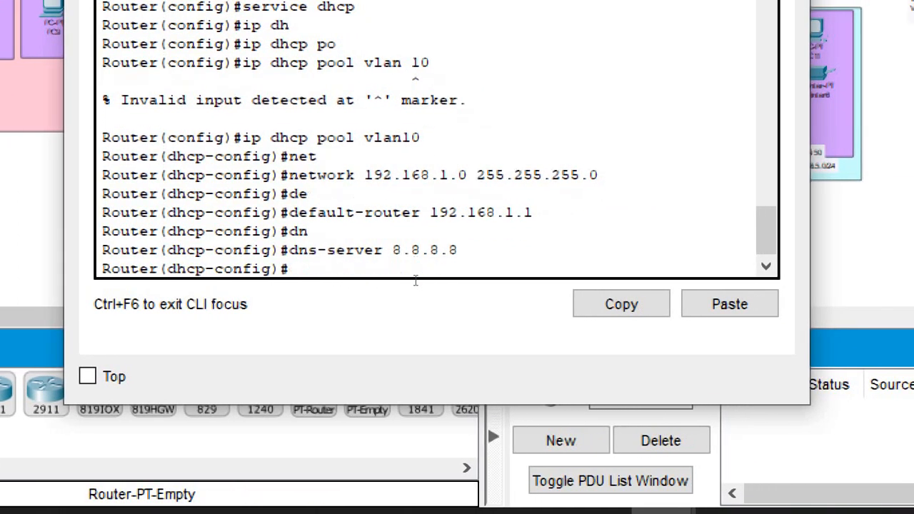
pyautogui.press('Return')
pyautogui.press('Return')
pyautogui.press('Return')
# Create a second DHCP pool named vlan20 on Router4 with the command ip dhcp pool vlan20.
pyautogui.press('Up')
pyautogui.press('Up')
pyautogui.press('Up')
pyautogui.press('Up')
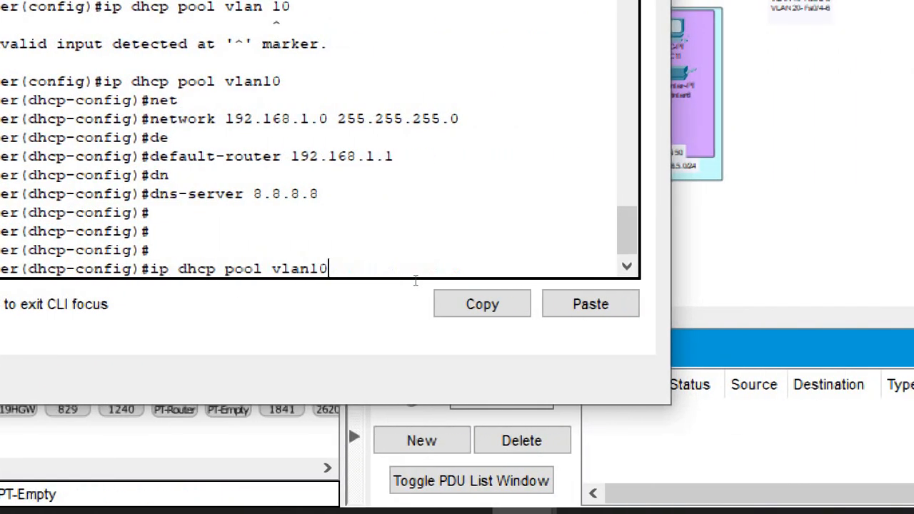
pyautogui.press('BackSpace')
pyautogui.press('BackSpace')
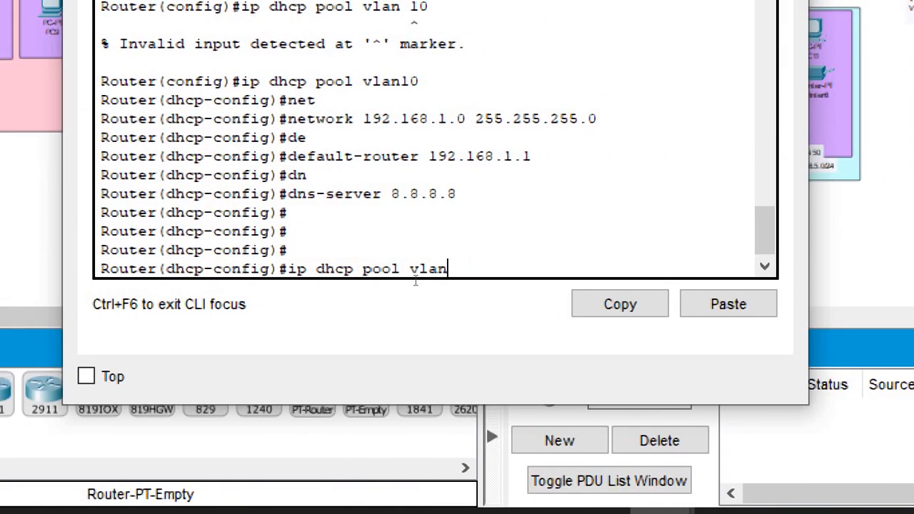
pyautogui.write('20')
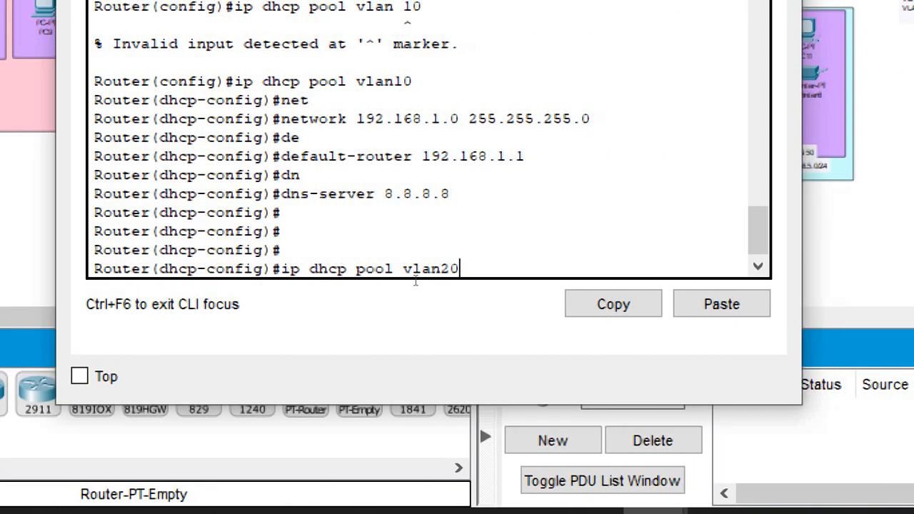
pyautogui.press('Return')
# Assign the network 192.168.2.0 with mask 255.255.255.0 to the vlan20 DHCP pool.
pyautogui.press('Up')
pyautogui.press('Up')
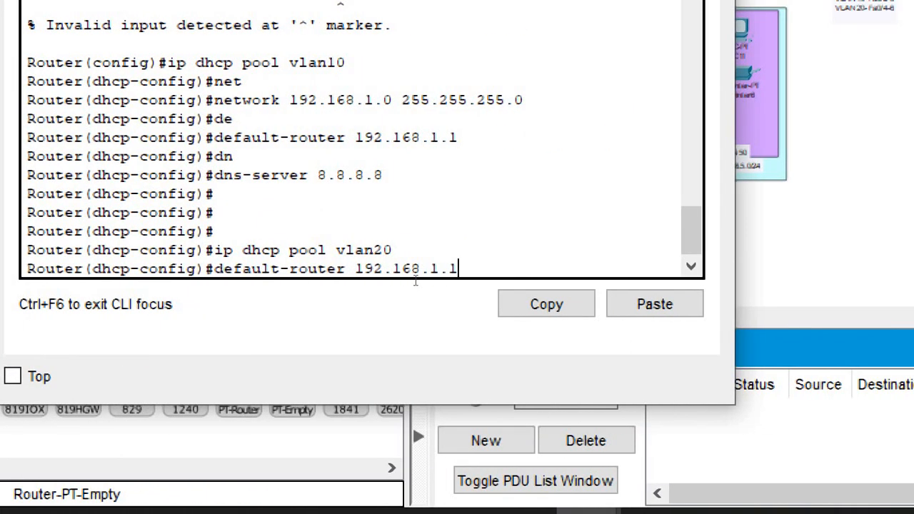
pyautogui.press('Up')
pyautogui.press('Left')
pyautogui.press('Left')
pyautogui.press('Left')
pyautogui.press('Left')
pyautogui.press('Left')
pyautogui.press('Left')
pyautogui.press('Left')
pyautogui.press('Left')
pyautogui.press('Left')
pyautogui.press('Left')
pyautogui.press('Left')
pyautogui.press('Left')
pyautogui.press('Left')
pyautogui.press('Left')
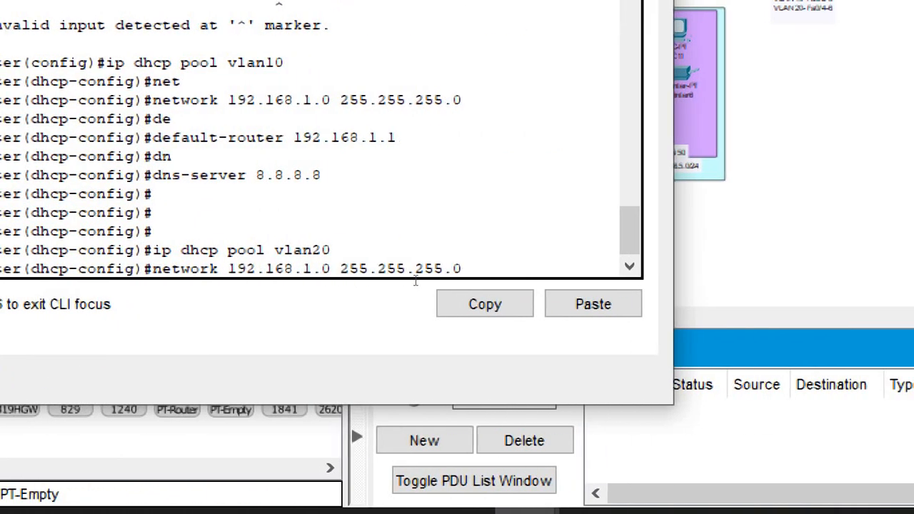
pyautogui.press('Left')
pyautogui.press('Left')
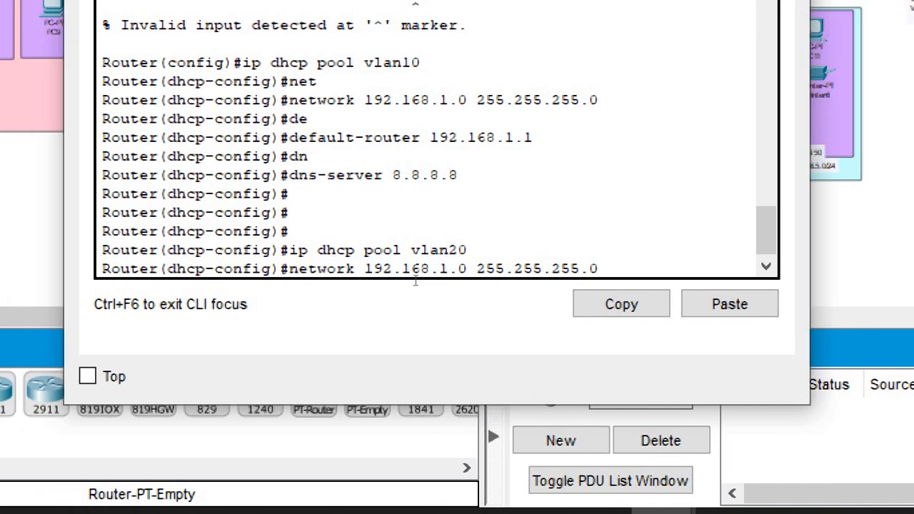
pyautogui.press('BackSpace')
pyautogui.write('2')
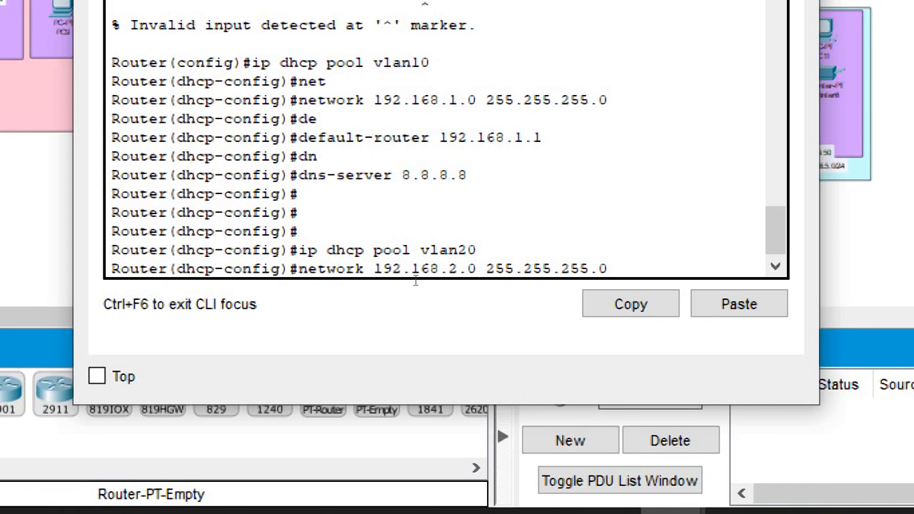
pyautogui.press('Return')
# Set the default router of the vlan20 DHCP pool to 192.168.2.1.
pyautogui.press('Up')
pyautogui.press('Up')
pyautogui.press('Up')
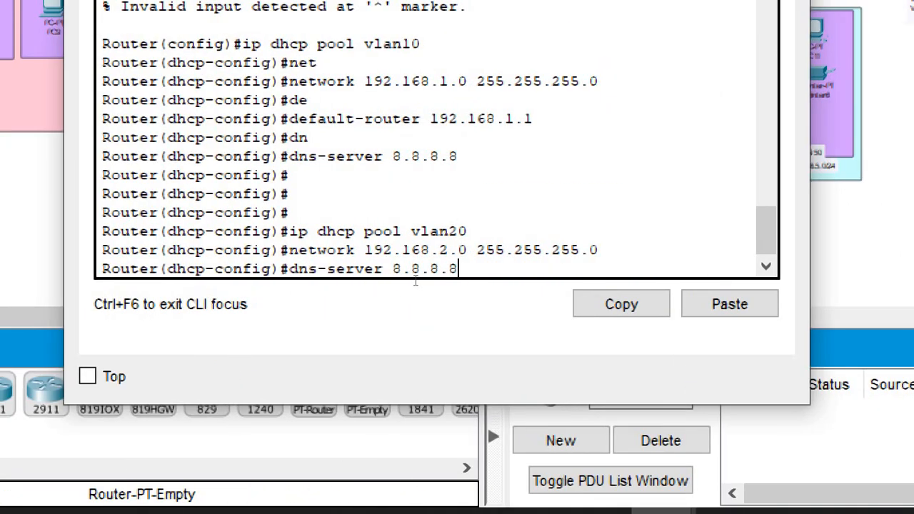
pyautogui.press('Down')
pyautogui.press('Up')
pyautogui.press('Up')
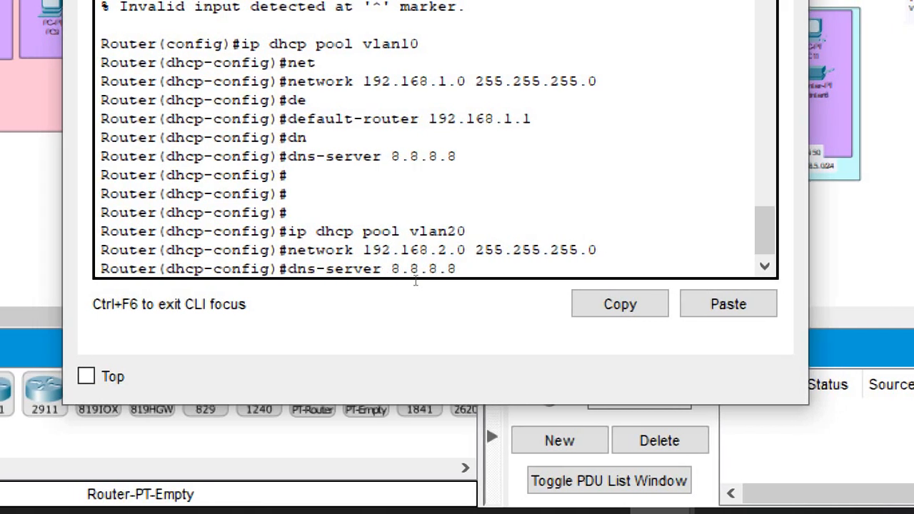
pyautogui.press('Left')
pyautogui.press('Left')
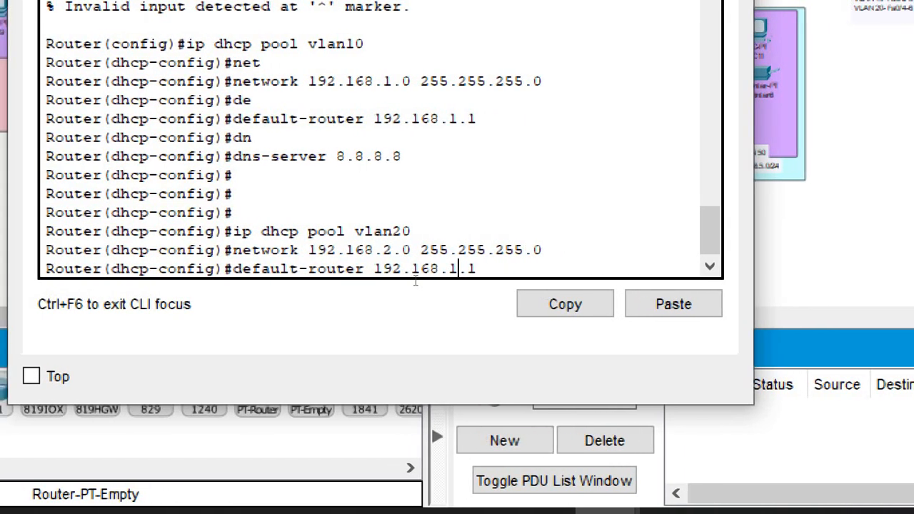
pyautogui.press('BackSpace')
pyautogui.write('2')
pyautogui.press('Return')
pyautogui.press('Return')
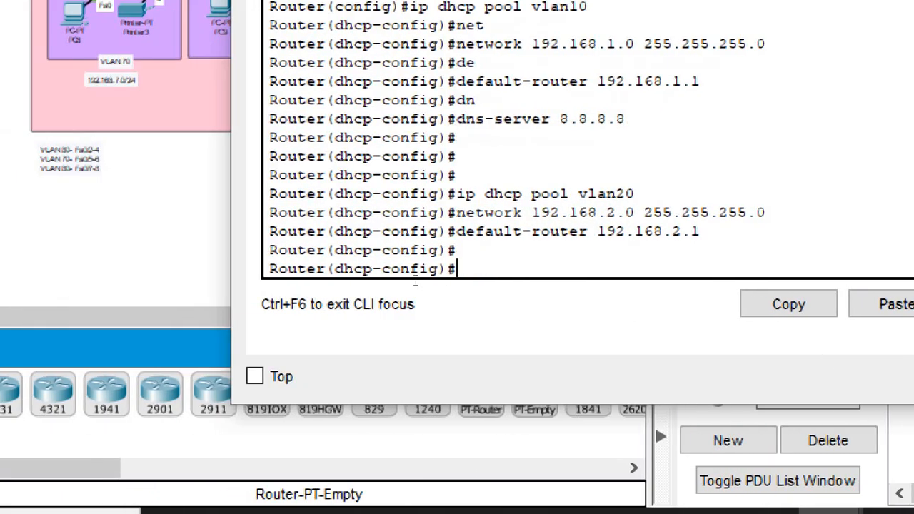
# Set the DNS server of the vlan20 DHCP pool to 8.8.8.8.
pyautogui.press('Up')
pyautogui.press('Up')
pyautogui.press('Up')
pyautogui.press('Up')
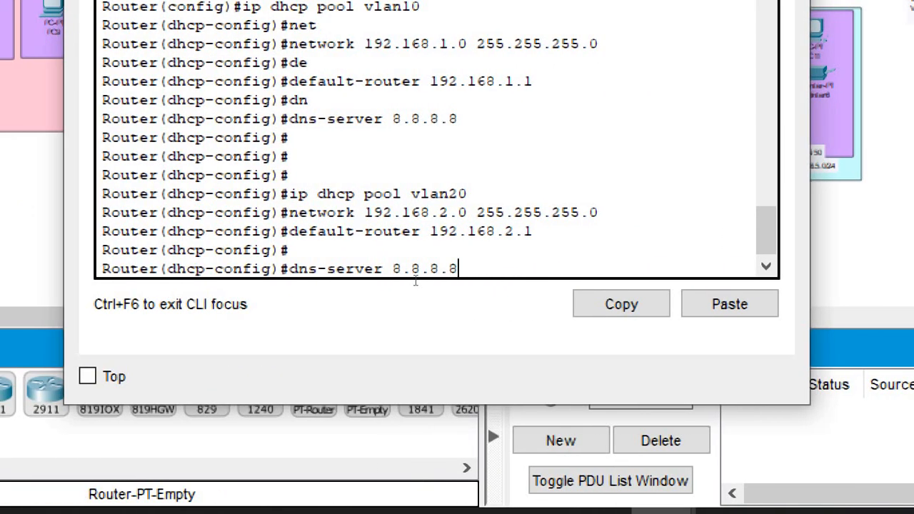
pyautogui.press('Return')
pyautogui.press('Return')
pyautogui.press('Return')
# Try to save Router4's configuration with do wr from DHCP pool configuration mode.
pyautogui.write('do')
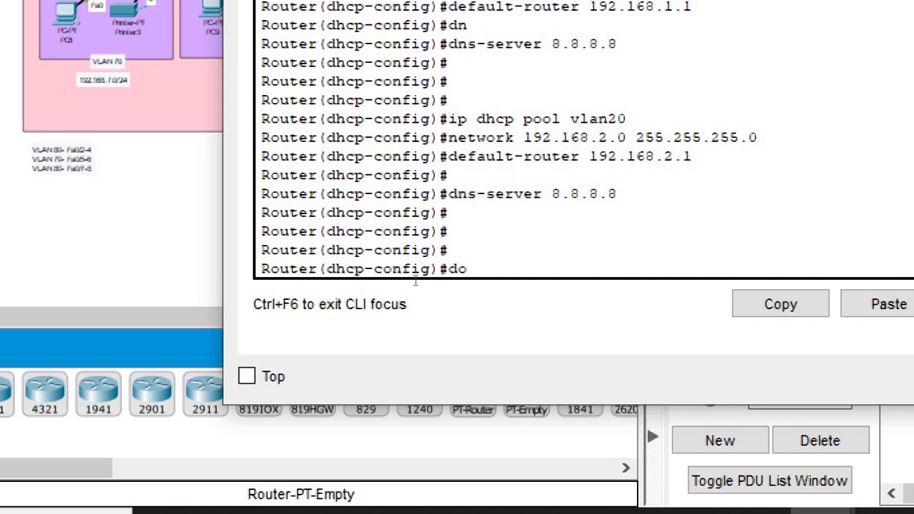
pyautogui.write(' wr')
pyautogui.press('Return')
pyautogui.press('Return')
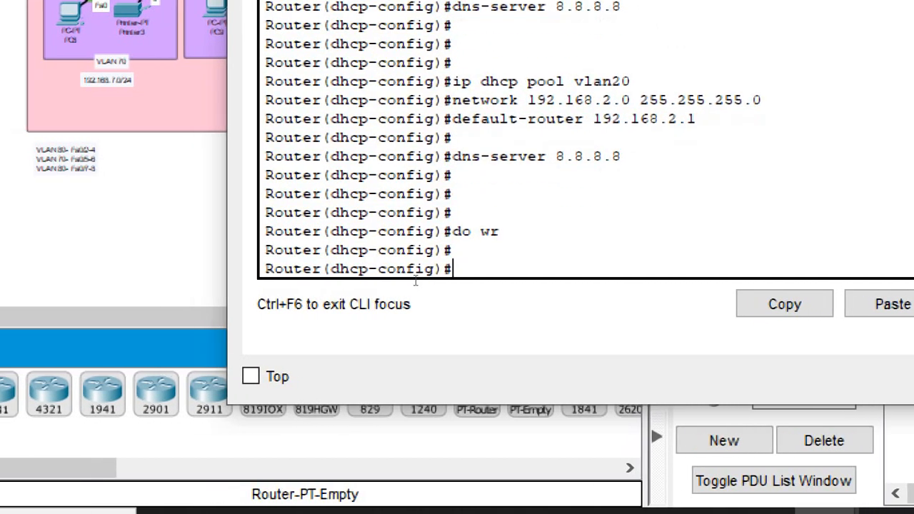
pyautogui.press('Return')
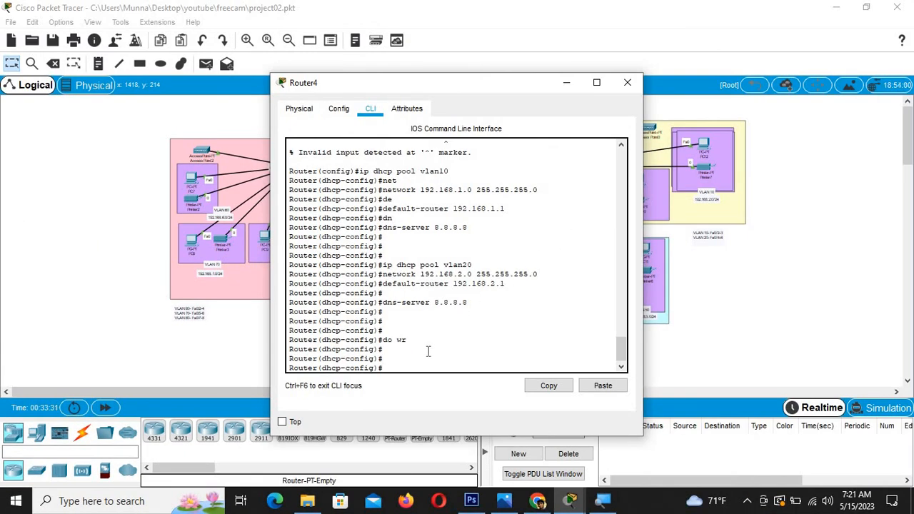
# Exit to global configuration mode with ex, save Router4's configuration with do wr, and minimize its window.
pyautogui.press('Return')
pyautogui.press('Return')
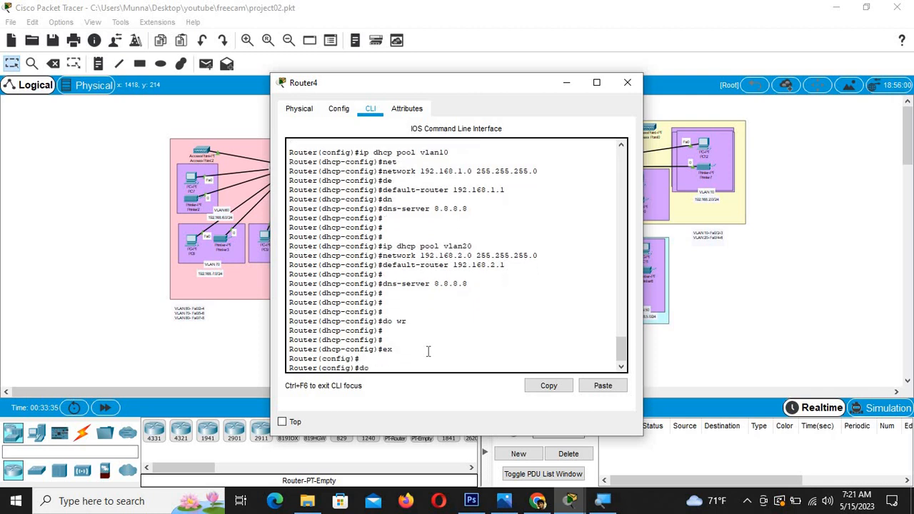
pyautogui.write('do wr')
pyautogui.press('Return')
pyautogui.press('Return')
pyautogui.press('Return')
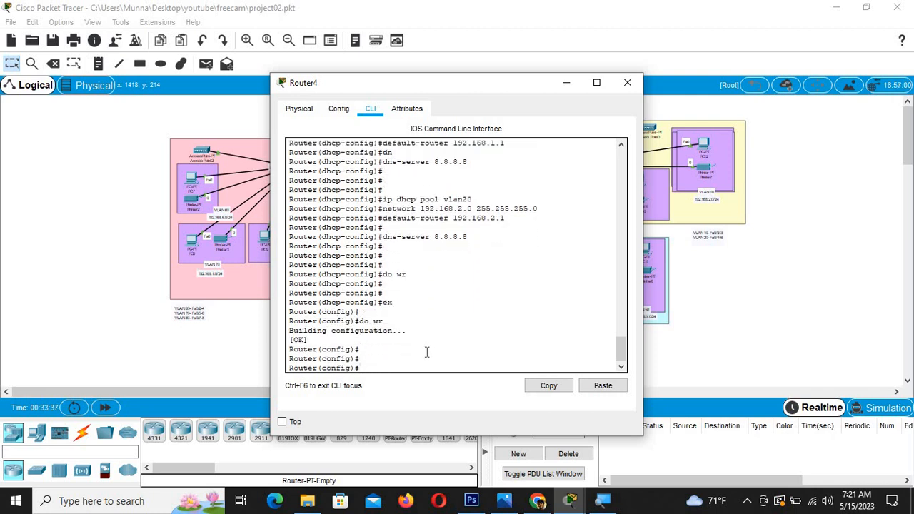
pyautogui.click(566, 83)
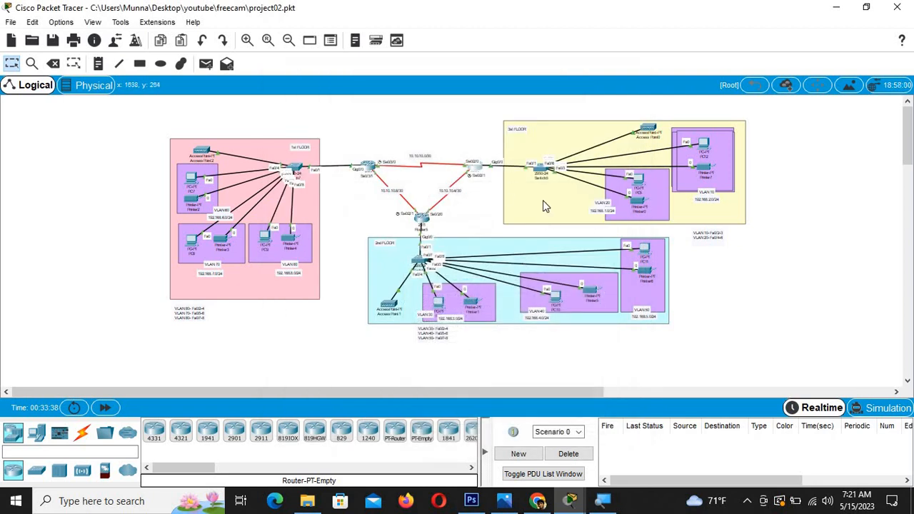
# Switch PC12 in VLAN 10 from static to DHCP IPv4 addressing in its IP configuration, and close its window.
pyautogui.click(705, 145)
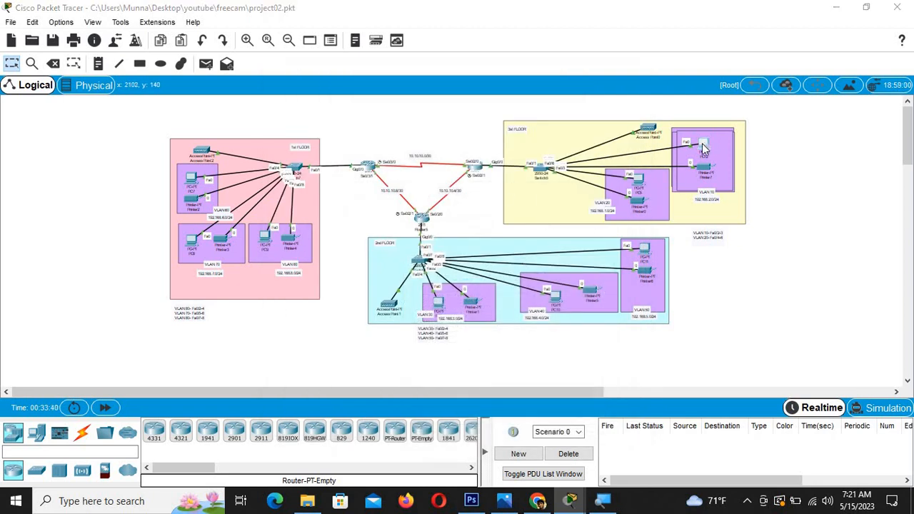
pyautogui.click(378, 108)
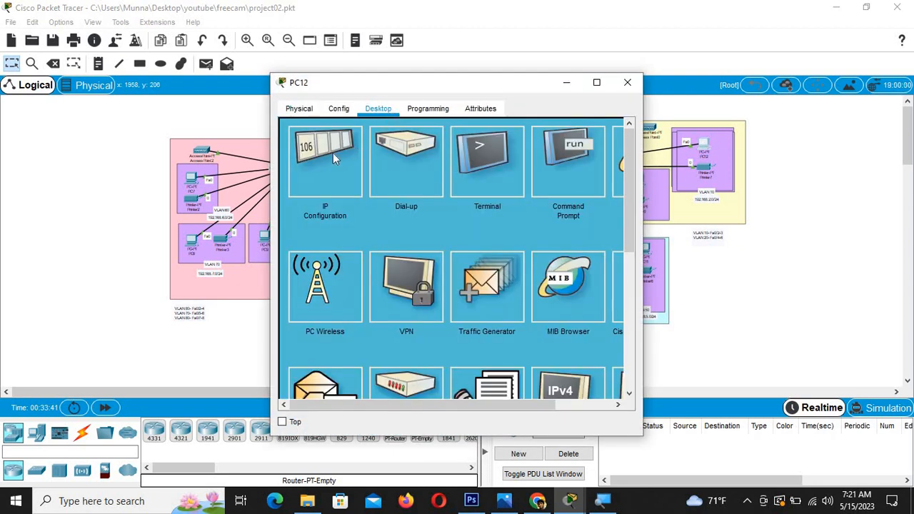
pyautogui.click(333, 153)
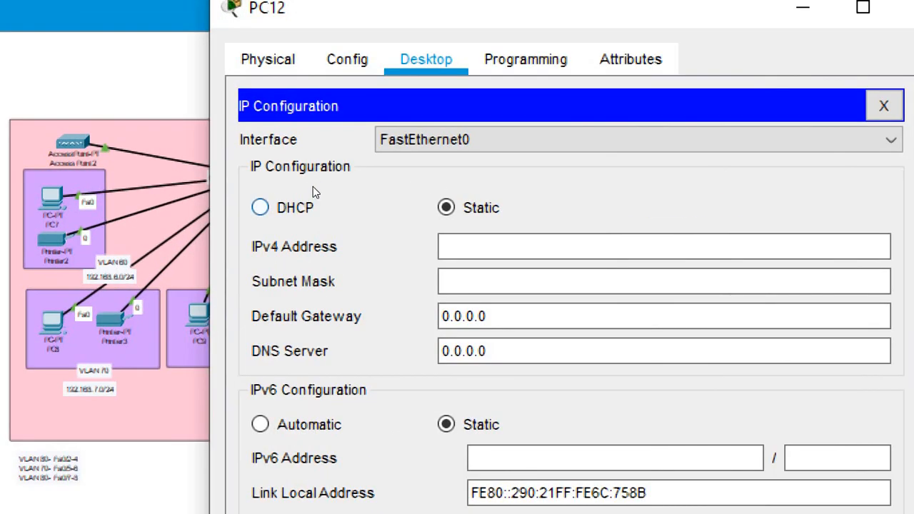
pyautogui.click(300, 206)
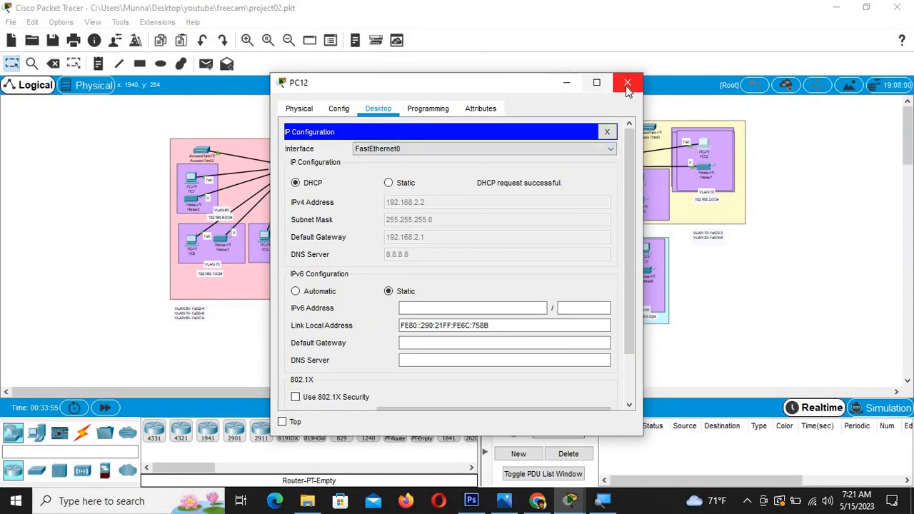
pyautogui.click(627, 83)
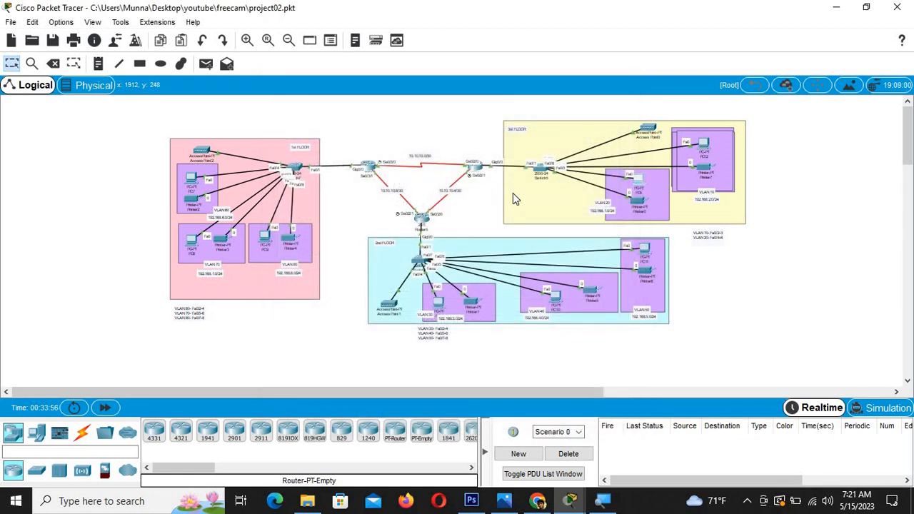
# Set PC5 in VLAN 20 to obtain its IPv4 configuration by DHCP, and minimize its window.
pyautogui.click(629, 182)
pyautogui.click(378, 108)
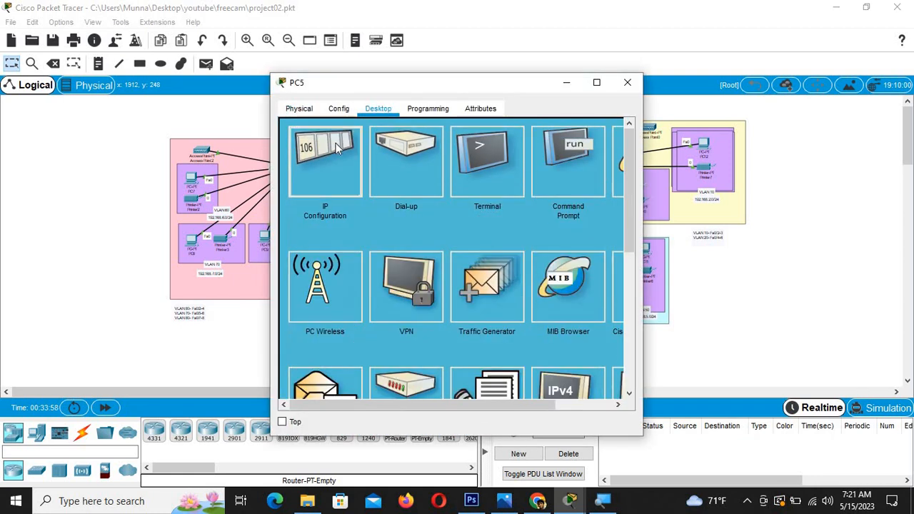
pyautogui.click(339, 147)
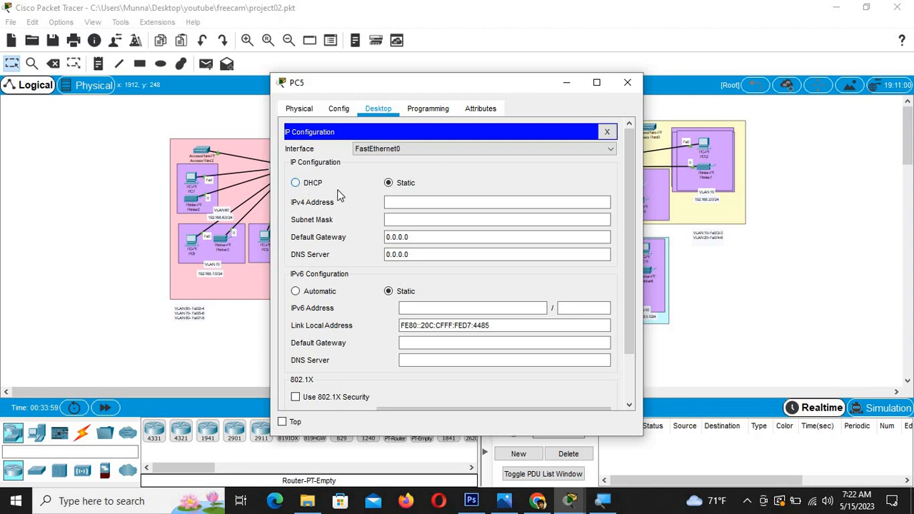
pyautogui.click(313, 183)
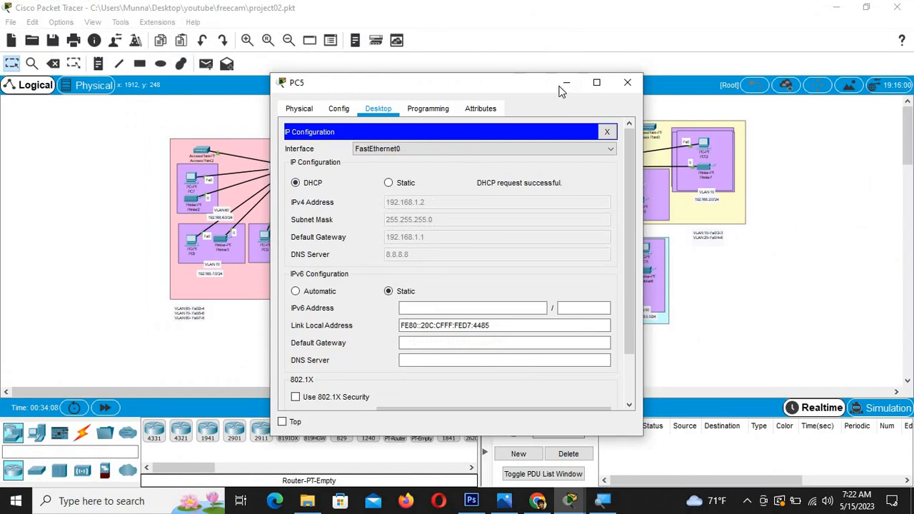
pyautogui.click(567, 83)
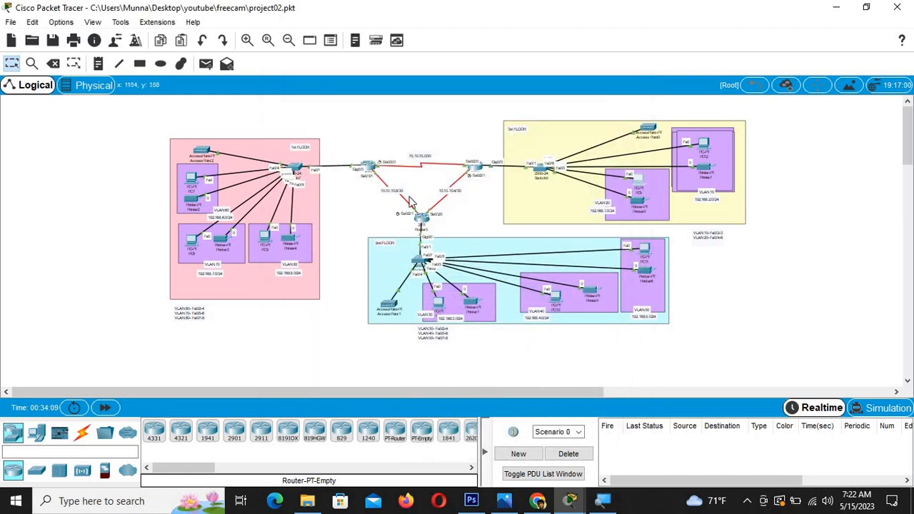